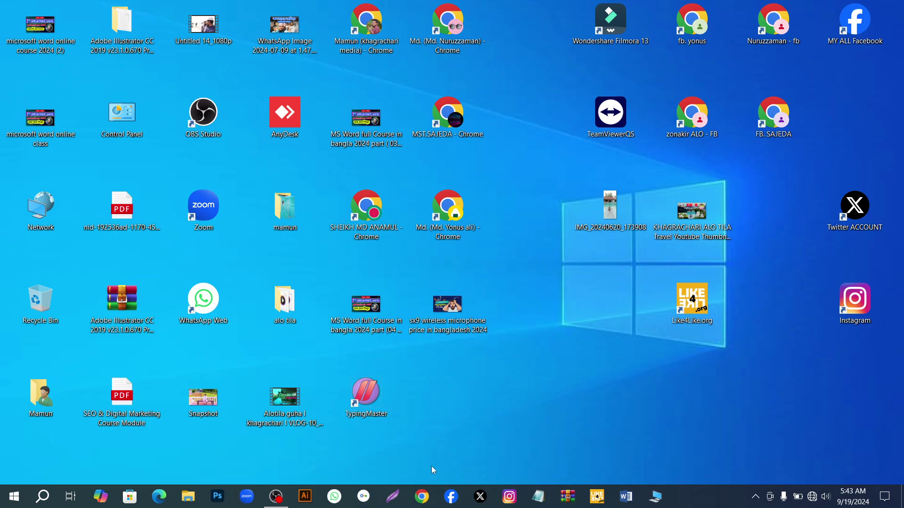
right_click(583, 369)
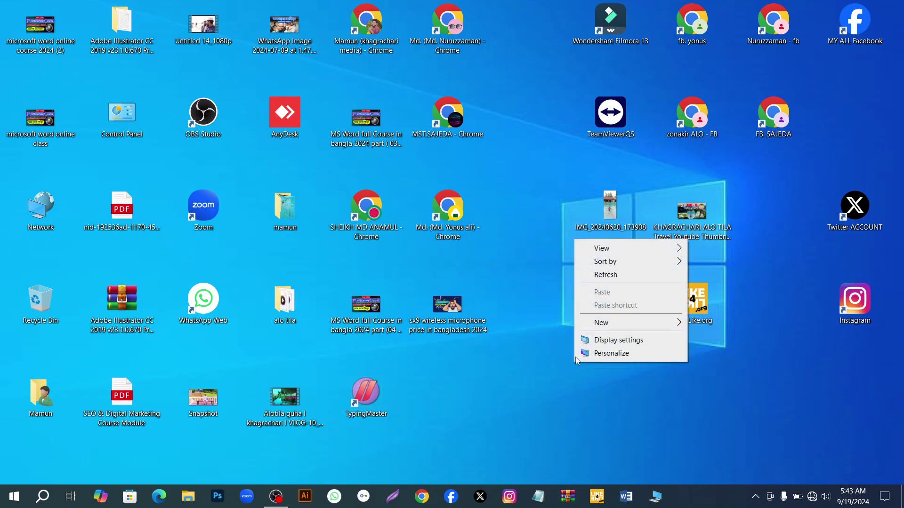
click(606, 275)
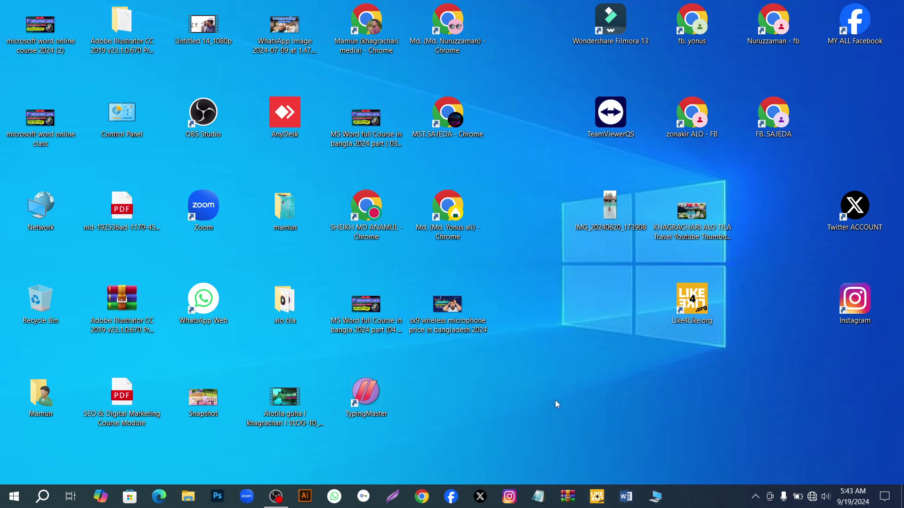
right_click(539, 375)
click(567, 287)
right_click(525, 264)
click(555, 300)
right_click(484, 372)
click(509, 278)
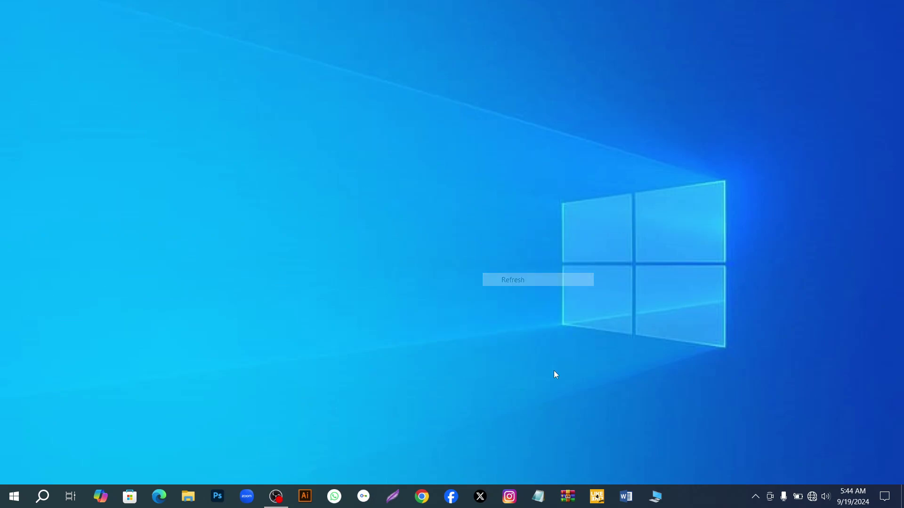
Switch to Word, dismiss the activation wizard and create a blank document.
click(626, 497)
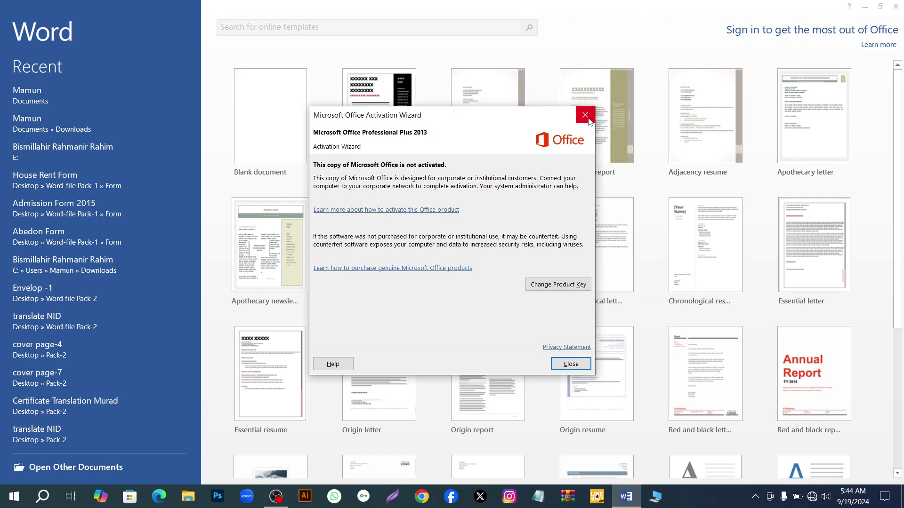
click(587, 118)
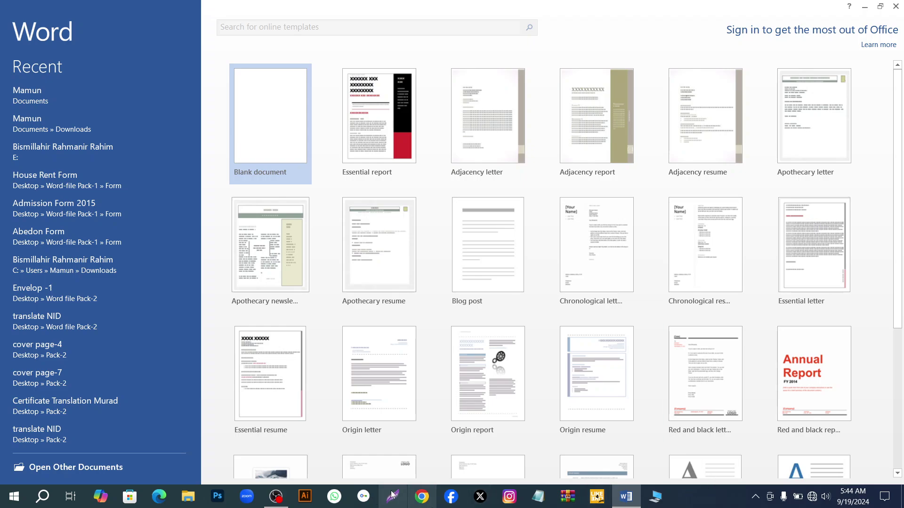
click(284, 130)
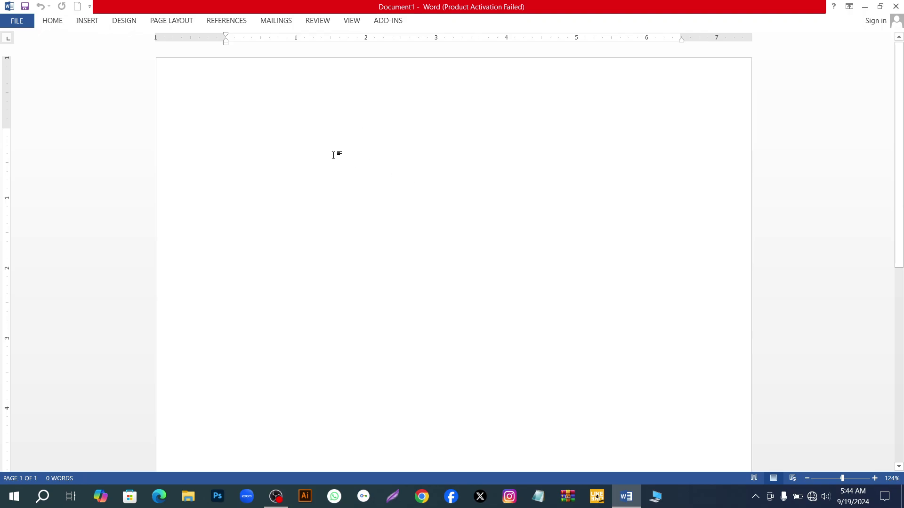
Generate sample paragraphs in the blank document with the =rand() function.
text(=)
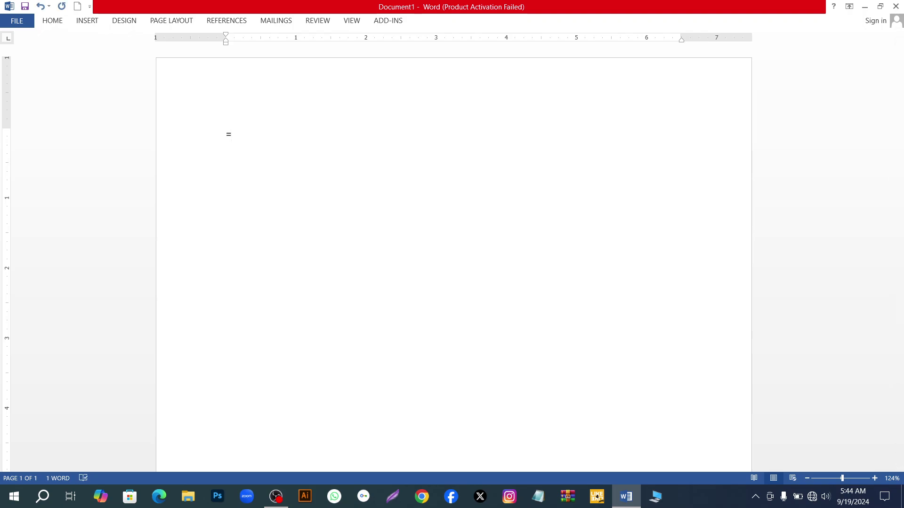
text(rand())
key(Return)
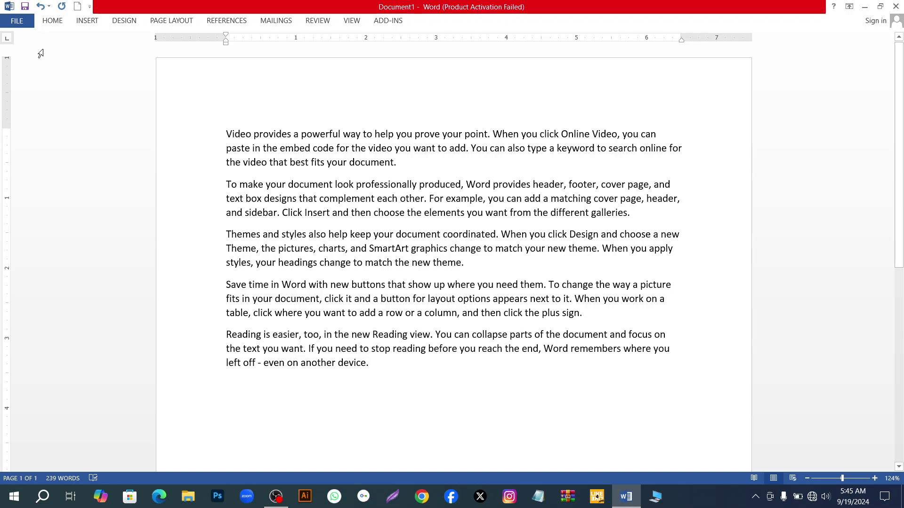
Examine the Font dialog and the different ways to open it, closing it each time without changes.
click(53, 21)
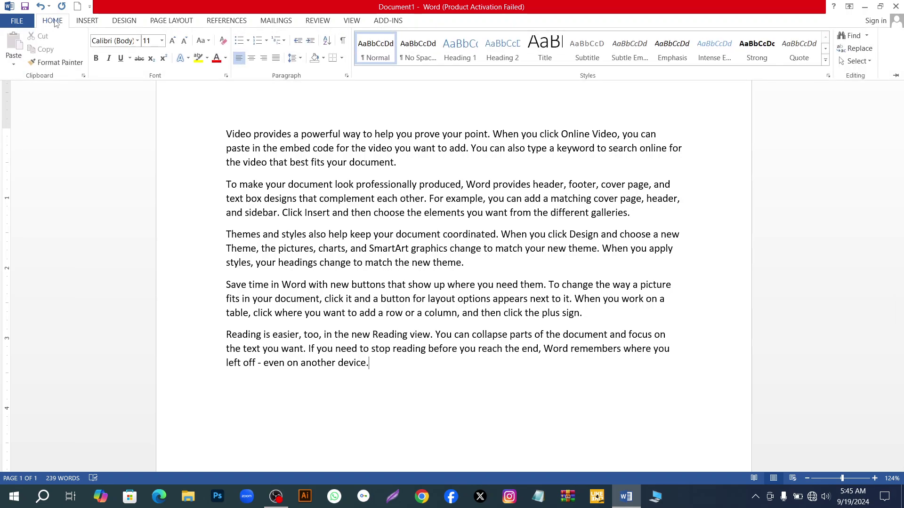
click(226, 77)
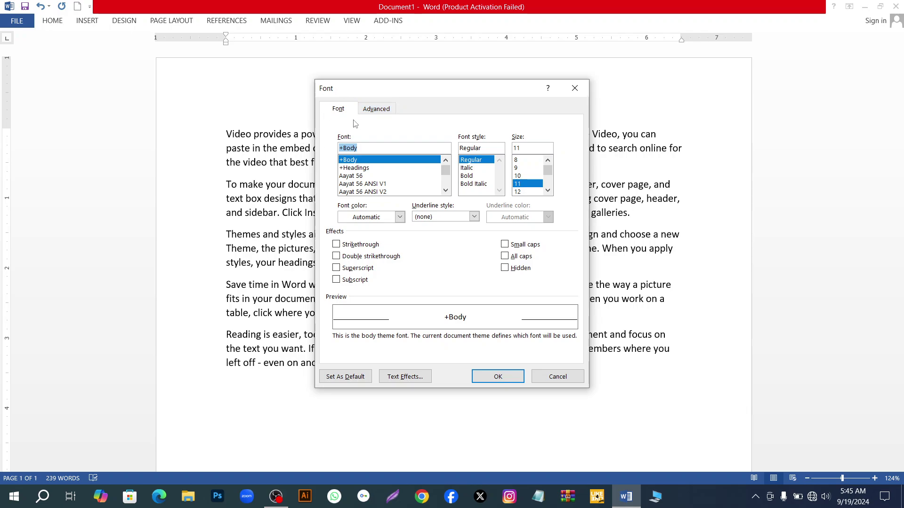
click(575, 89)
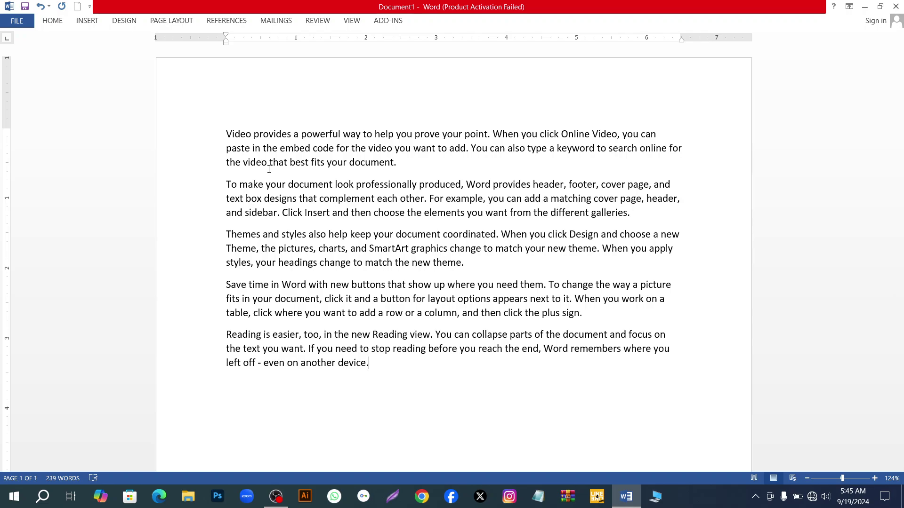
key(ctrl+d)
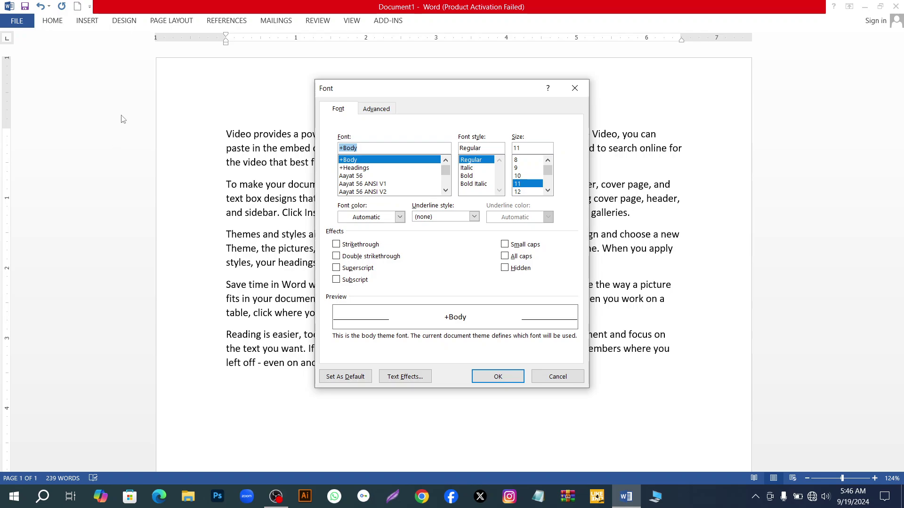
click(575, 88)
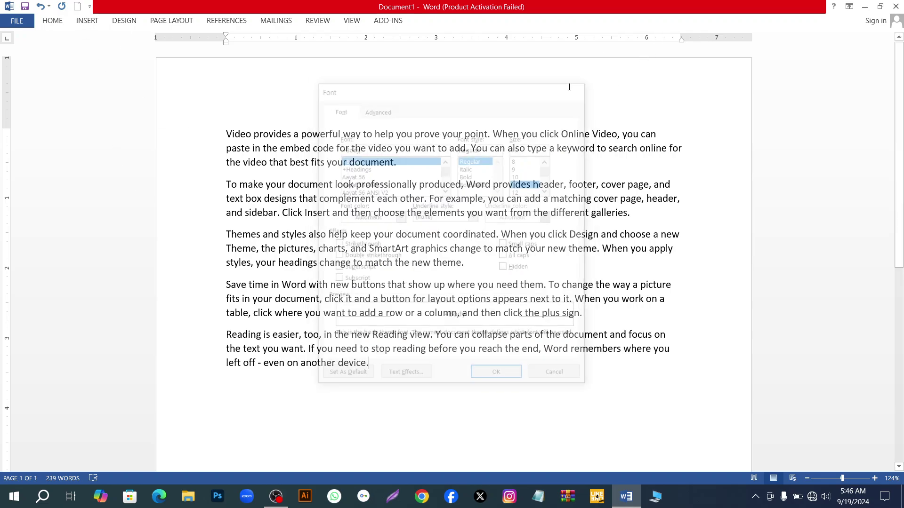
click(52, 21)
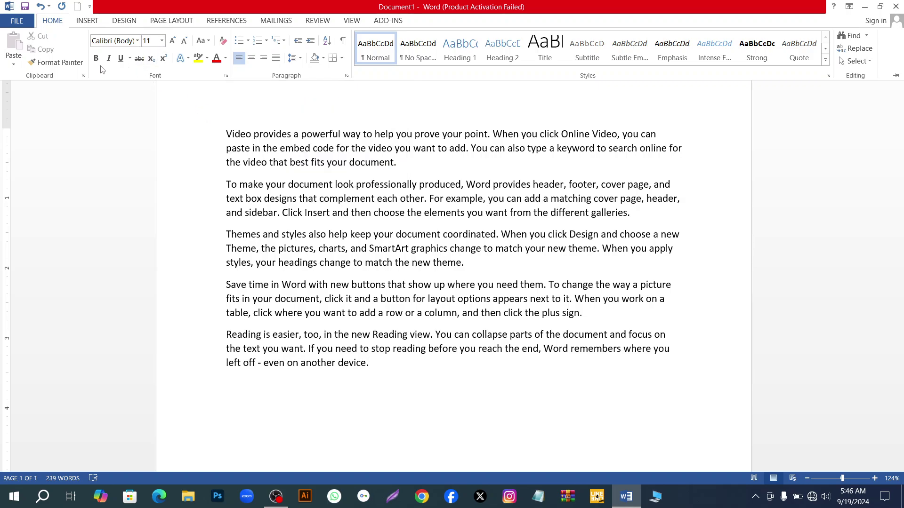
click(226, 75)
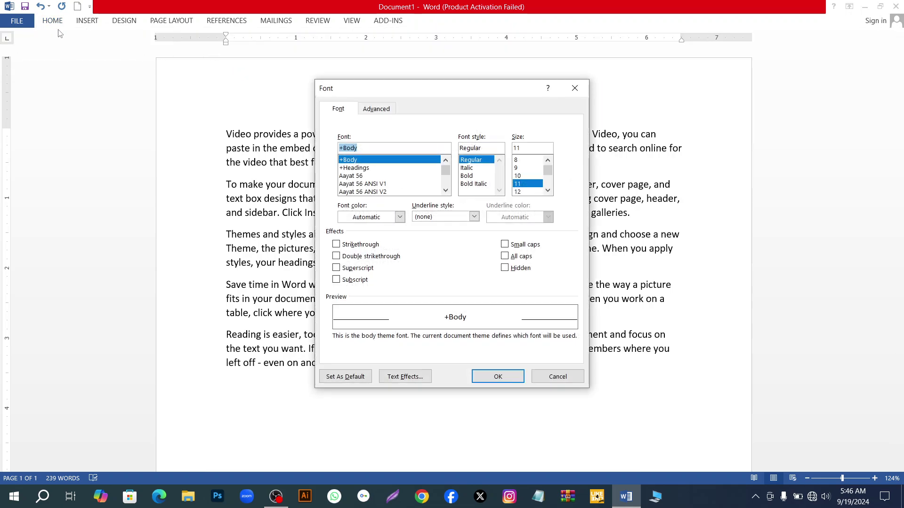
click(574, 82)
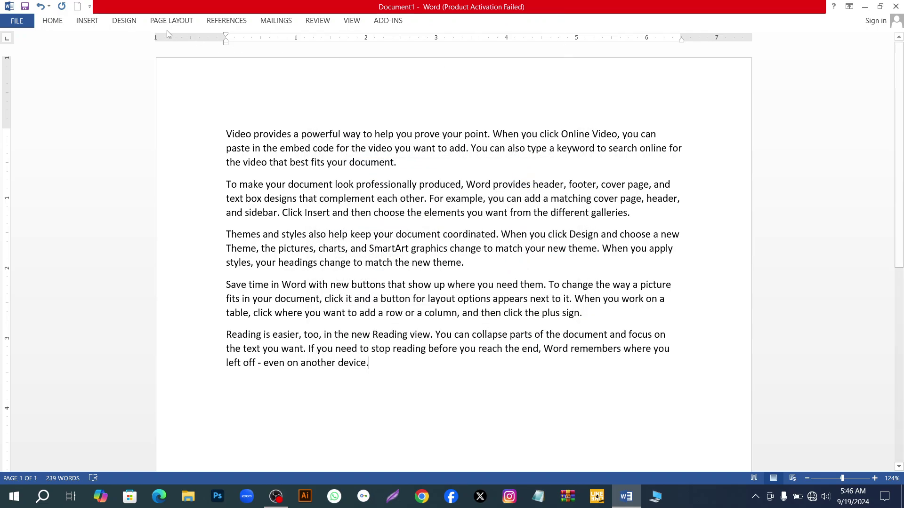
Open the Font dialog and try the AponaLohit and Arial Narrow fonts from the font list.
click(53, 21)
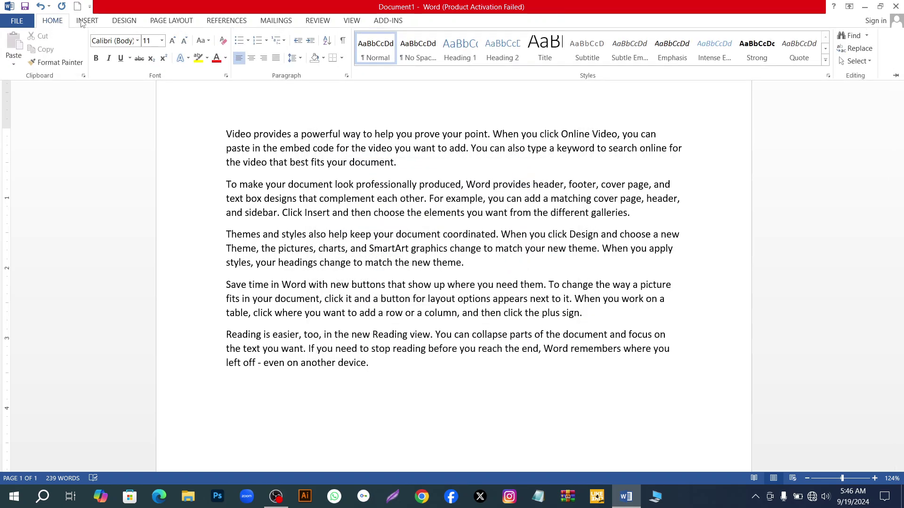
click(225, 77)
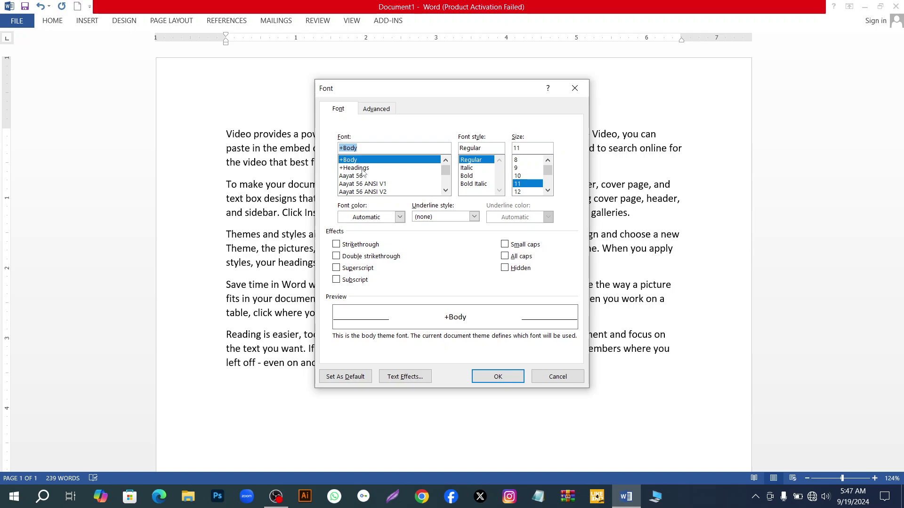
scroll(374, 181, down, 8)
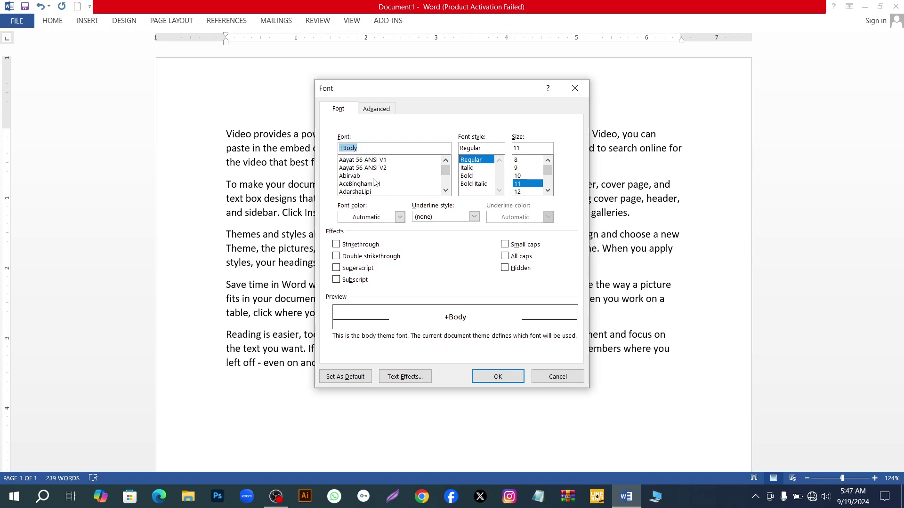
scroll(376, 179, down, 1)
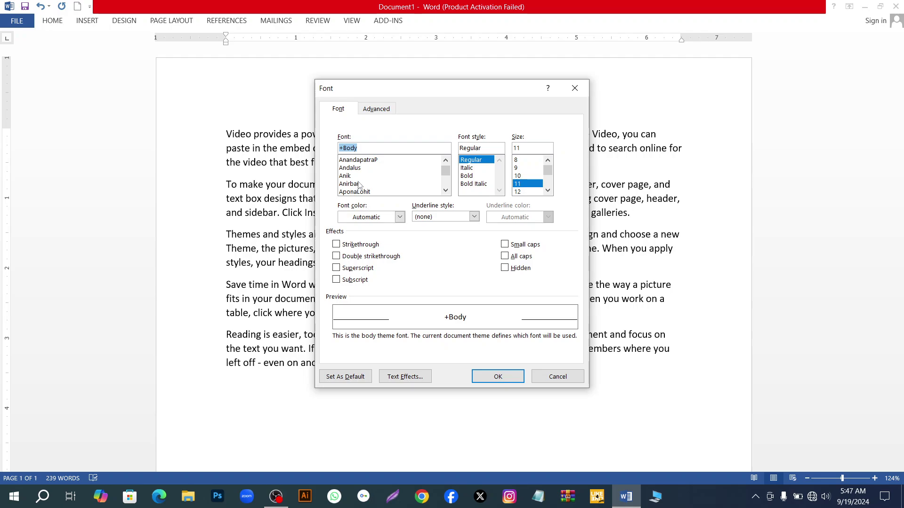
click(366, 178)
click(378, 193)
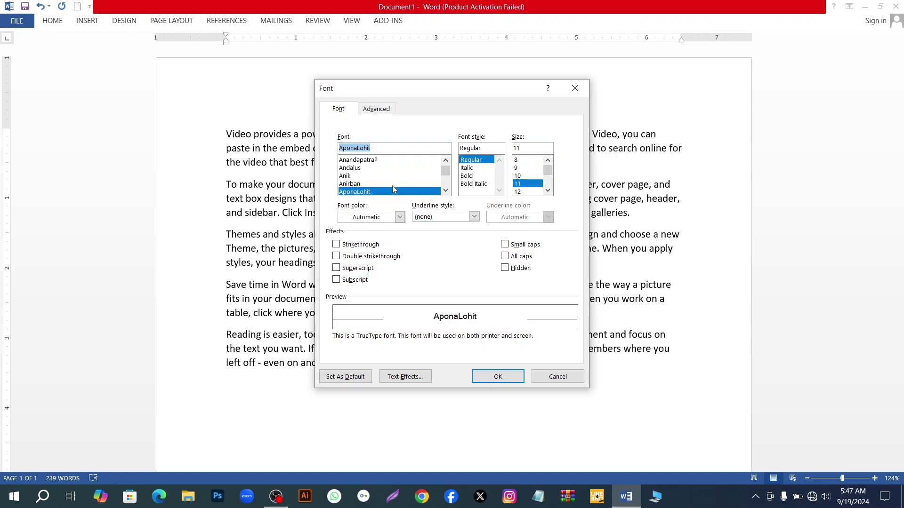
scroll(392, 186, down, 2)
click(376, 185)
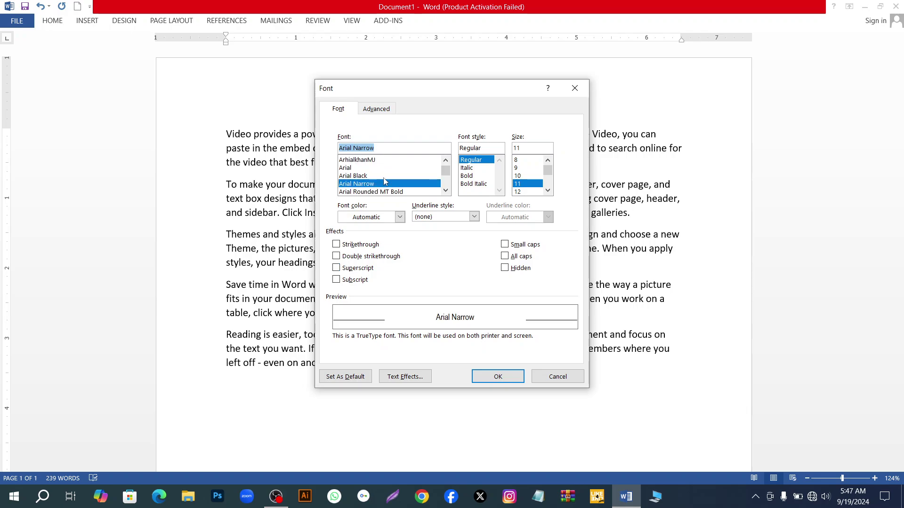
Clear the font name, search the fonts for "tim" and choose Times New Roman.
click(388, 148)
key(BackSpace)
key(BackSpace)
key(BackSpace)
key(BackSpace)
key(BackSpace)
key(BackSpace)
key(BackSpace)
key(BackSpace)
key(BackSpace)
key(BackSpace)
key(BackSpace)
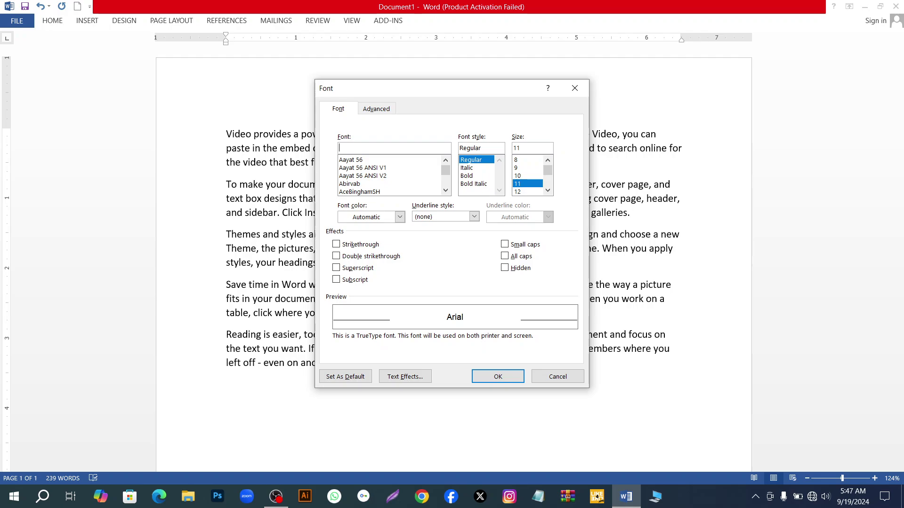
text(t)
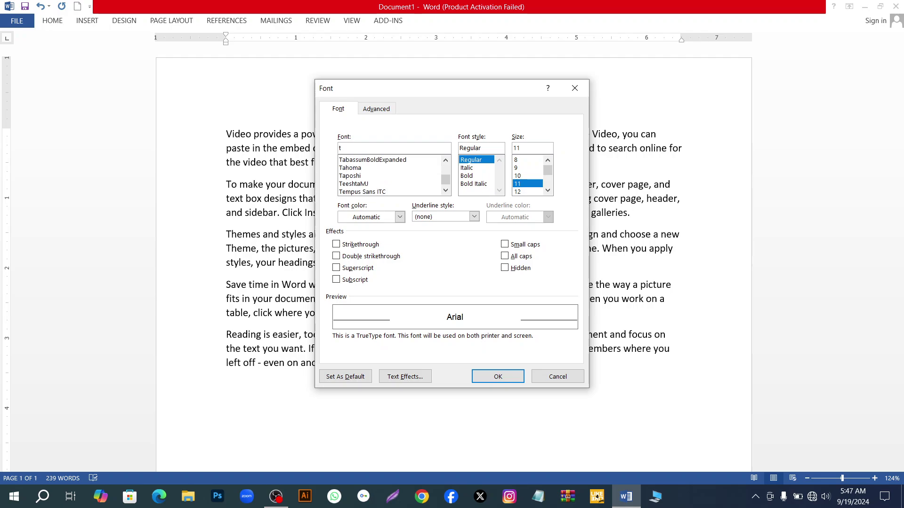
text(im)
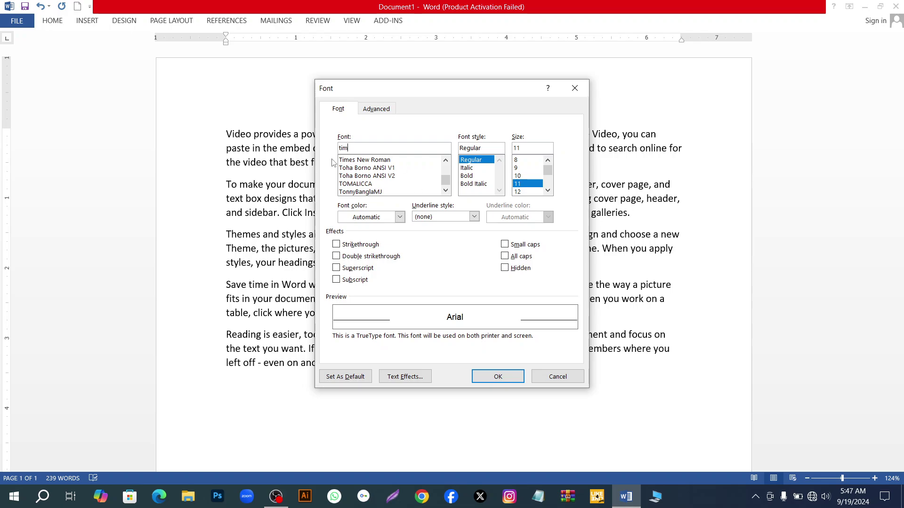
click(358, 160)
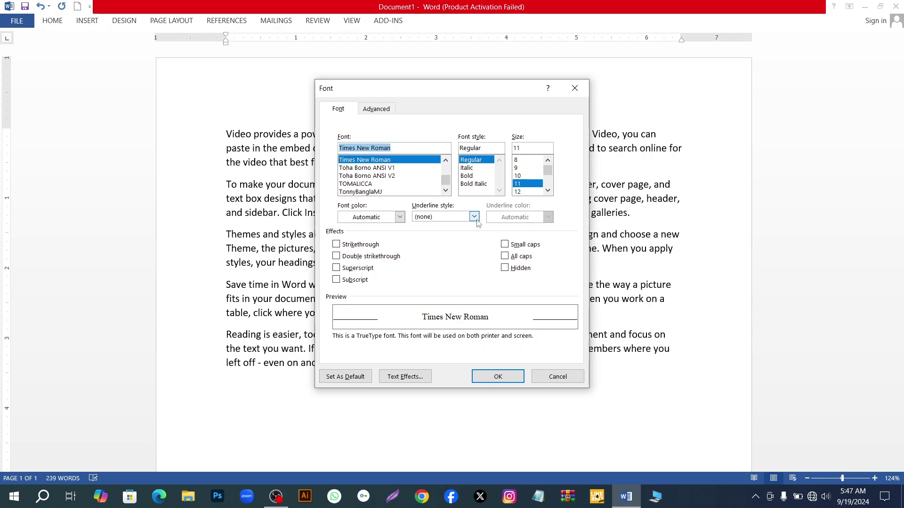
Try the Italic and Bold Italic styles, settle on Bold and set the font size to 12.
click(468, 168)
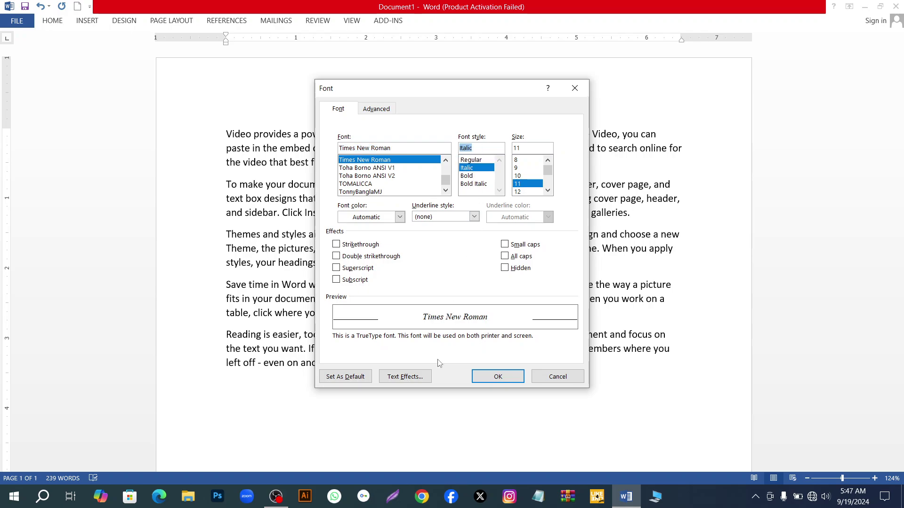
click(467, 177)
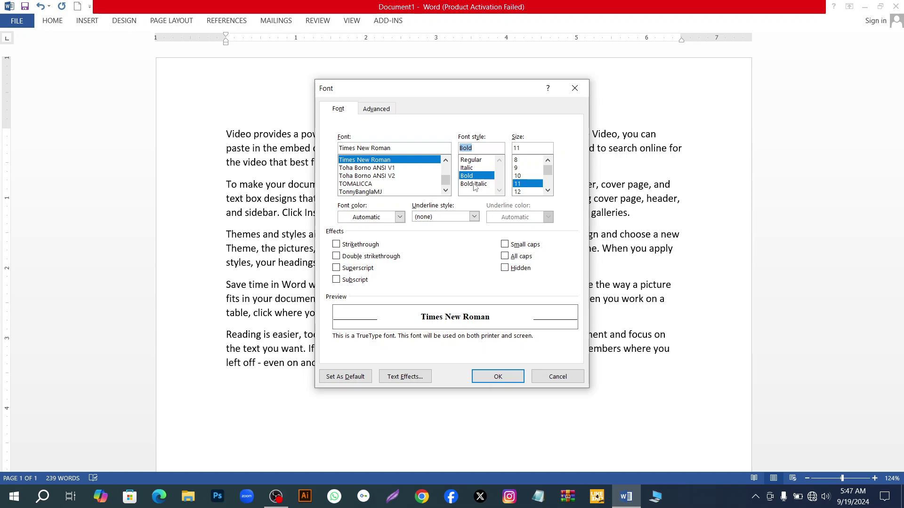
click(475, 184)
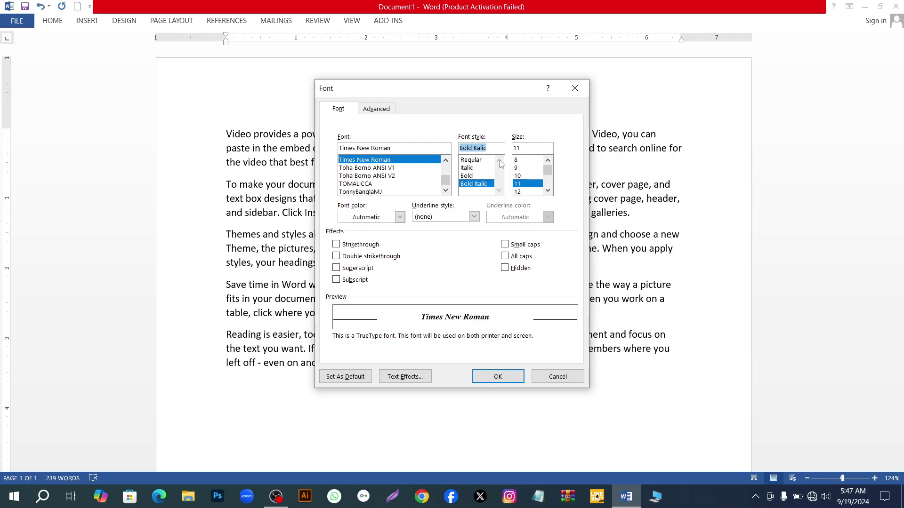
click(488, 176)
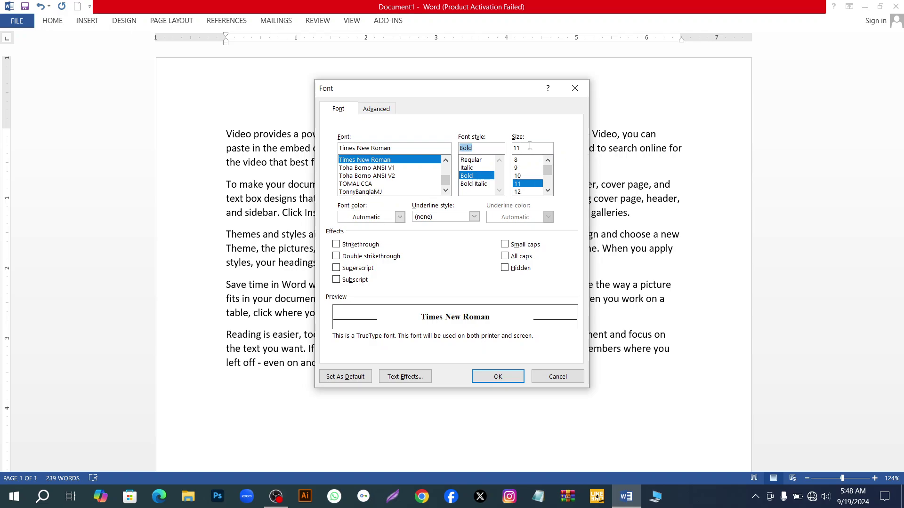
click(521, 191)
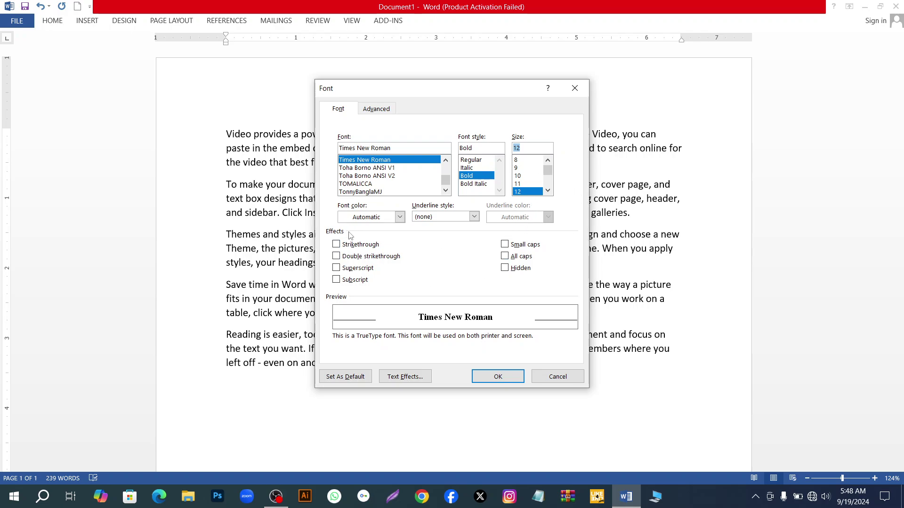
Set the font color to standard red and apply the All caps effect after trying Small caps.
click(399, 217)
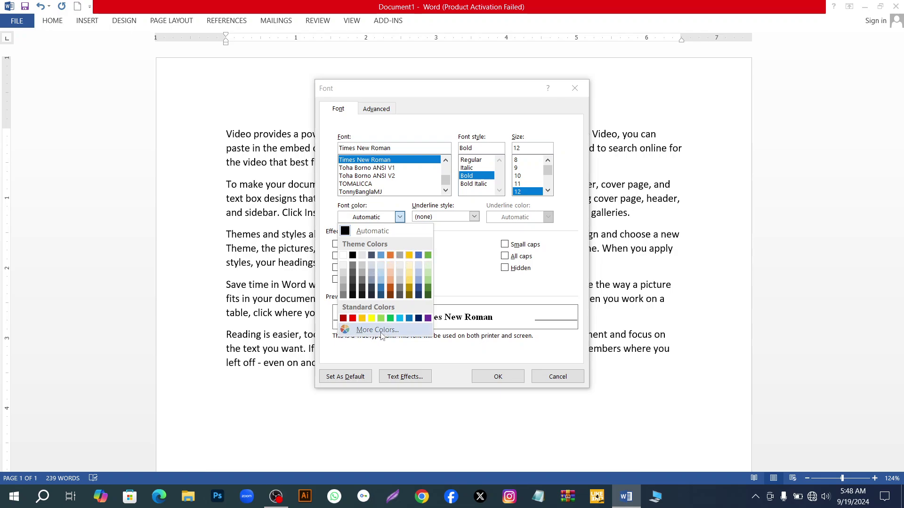
click(352, 319)
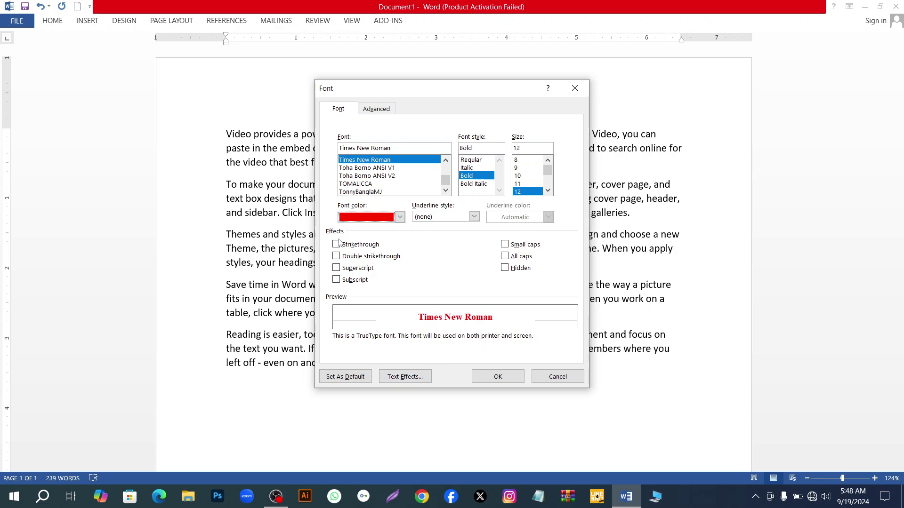
click(505, 244)
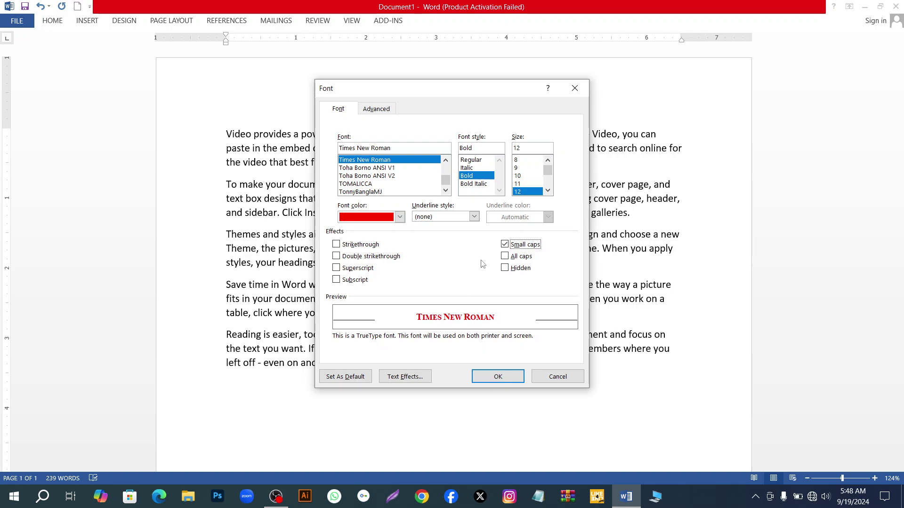
click(505, 257)
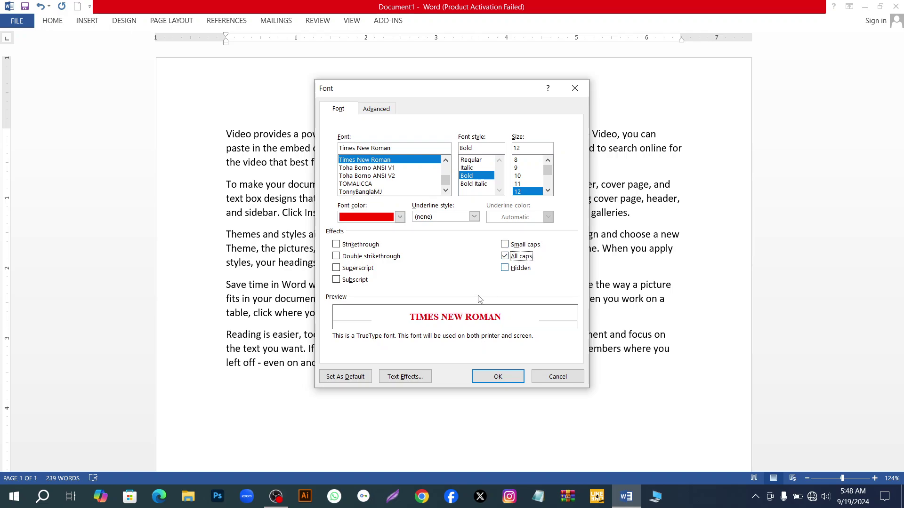
Try the Small caps, Strikethrough, Double strikethrough, Superscript and Subscript effects, and leave all effects cleared, including All caps.
click(506, 247)
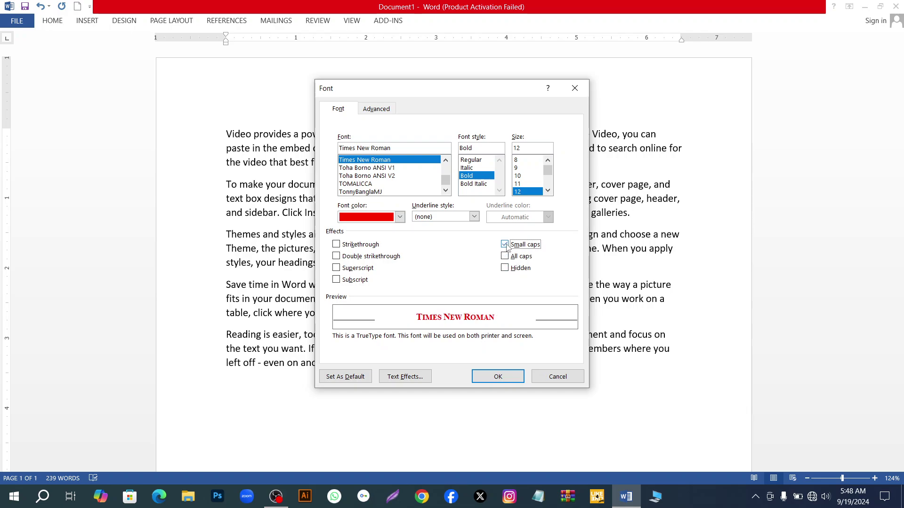
click(506, 245)
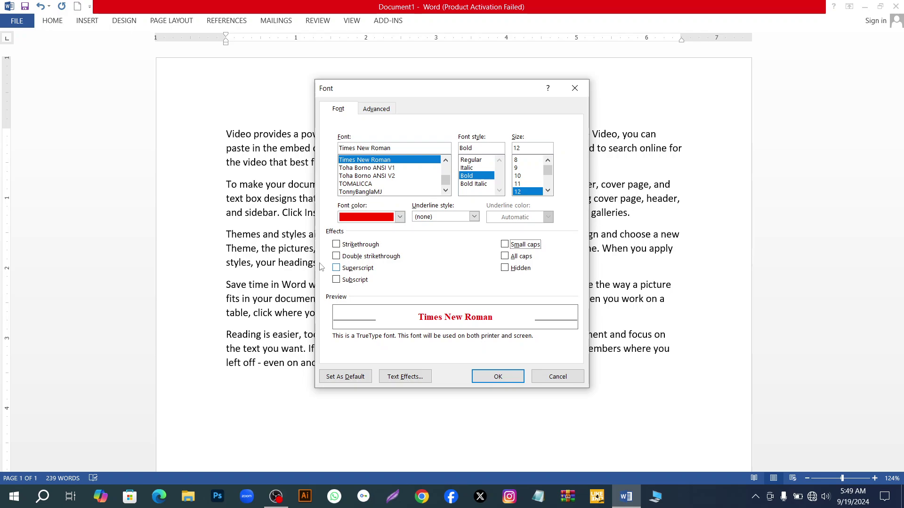
click(337, 245)
click(336, 257)
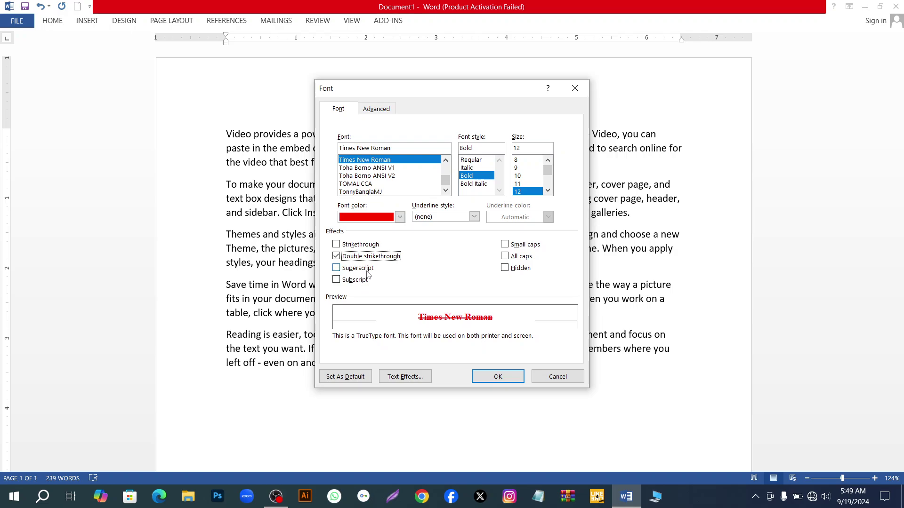
click(336, 268)
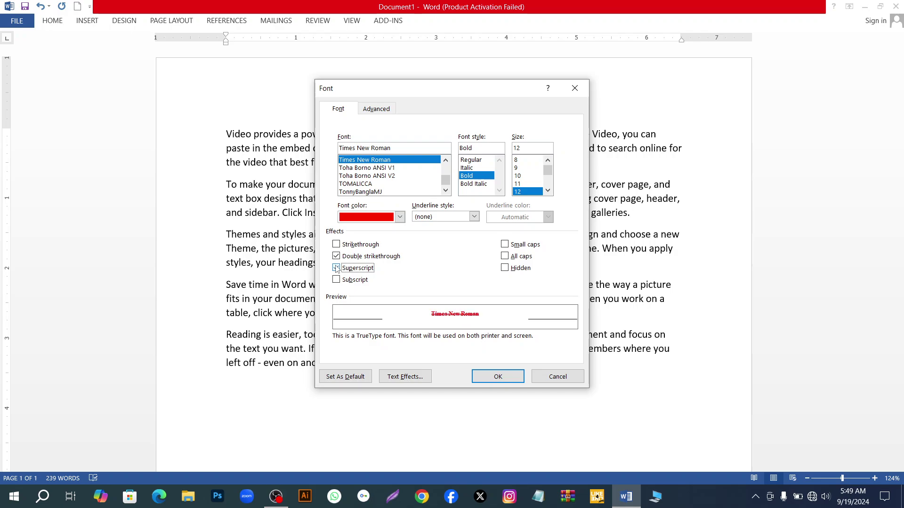
click(336, 268)
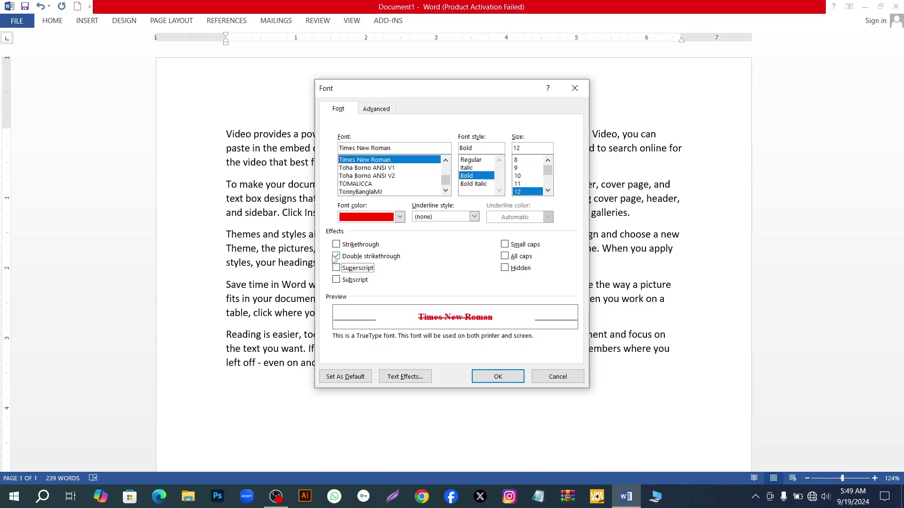
click(336, 256)
click(336, 279)
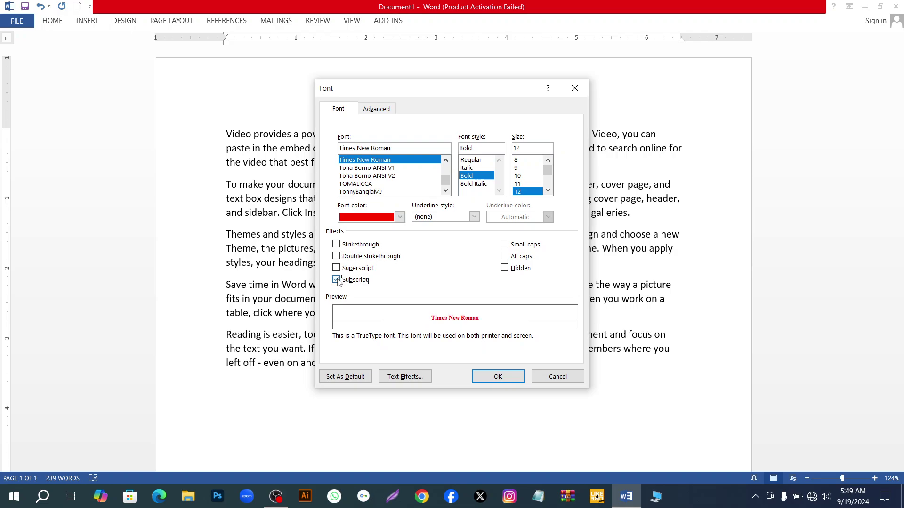
click(337, 280)
Try a dotted underline style in the font settings and return the underline style to (none).
click(474, 217)
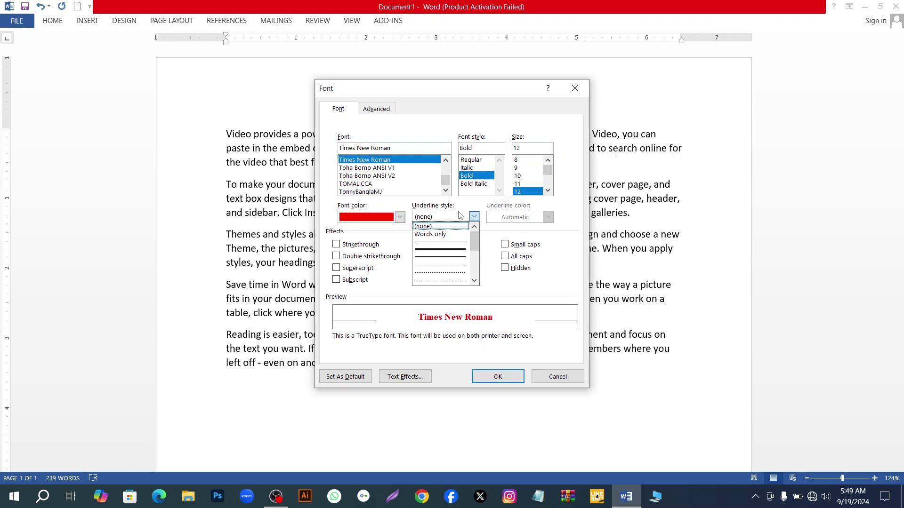
click(443, 267)
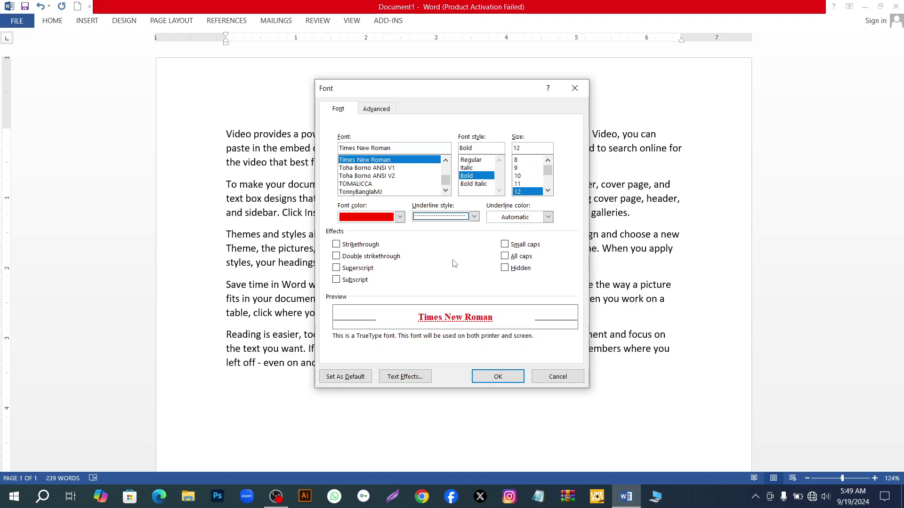
click(474, 216)
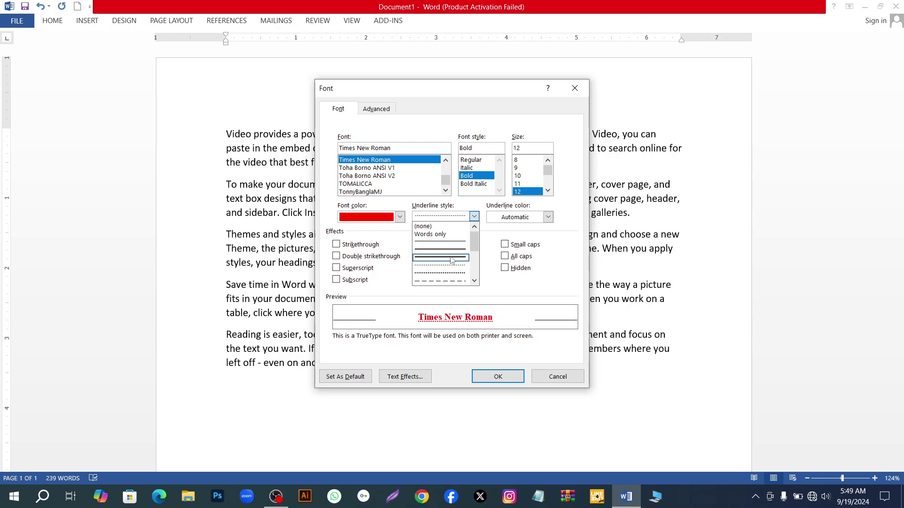
click(458, 228)
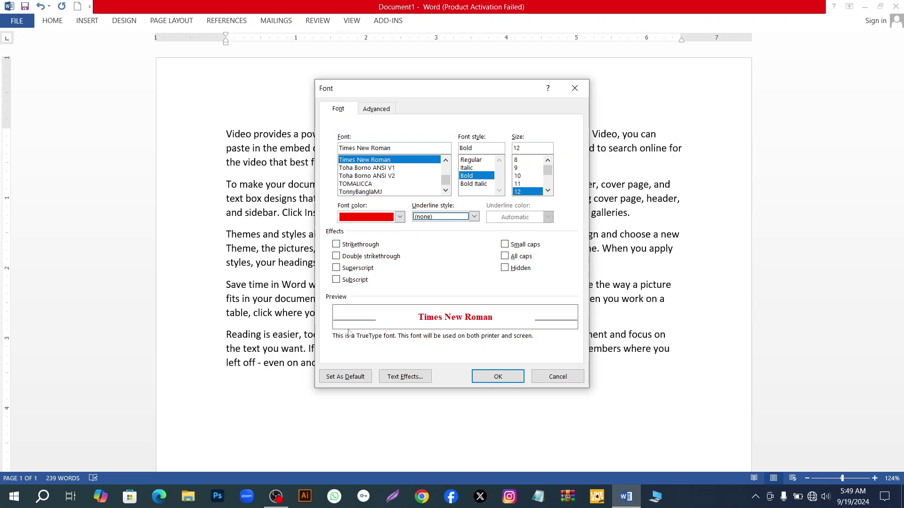
click(473, 217)
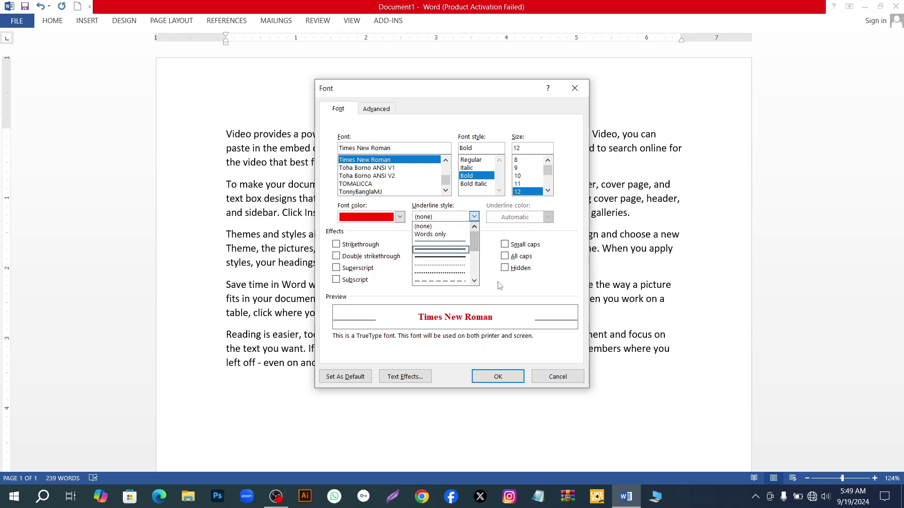
key(Escape)
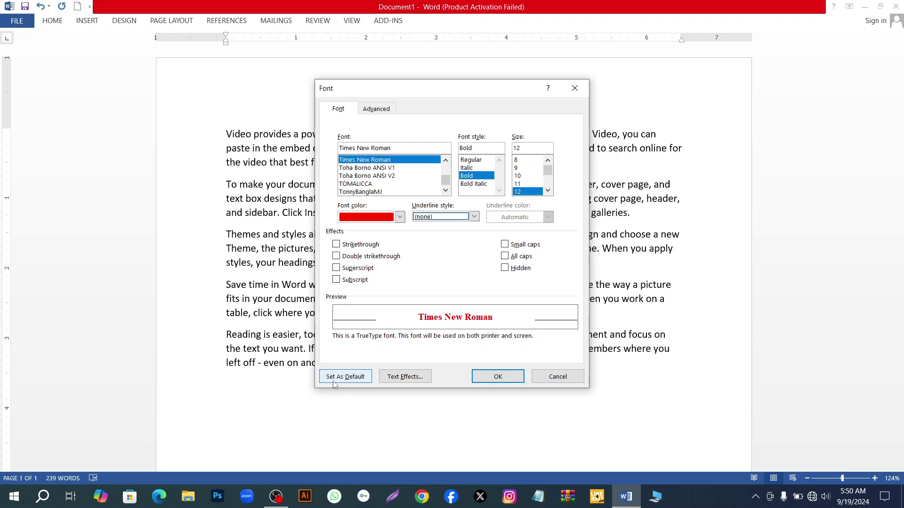
Examine the text effects settings, including the text fill options and its color palette, and close them without changes.
click(404, 379)
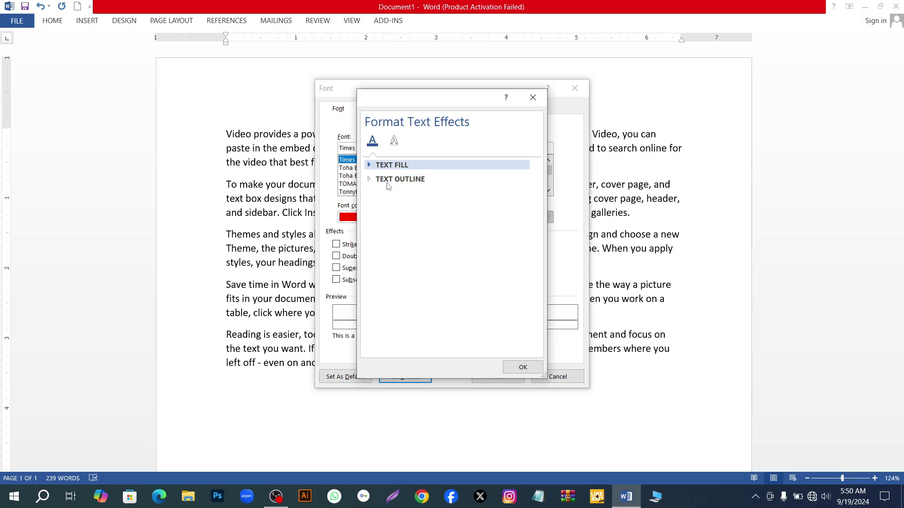
click(394, 142)
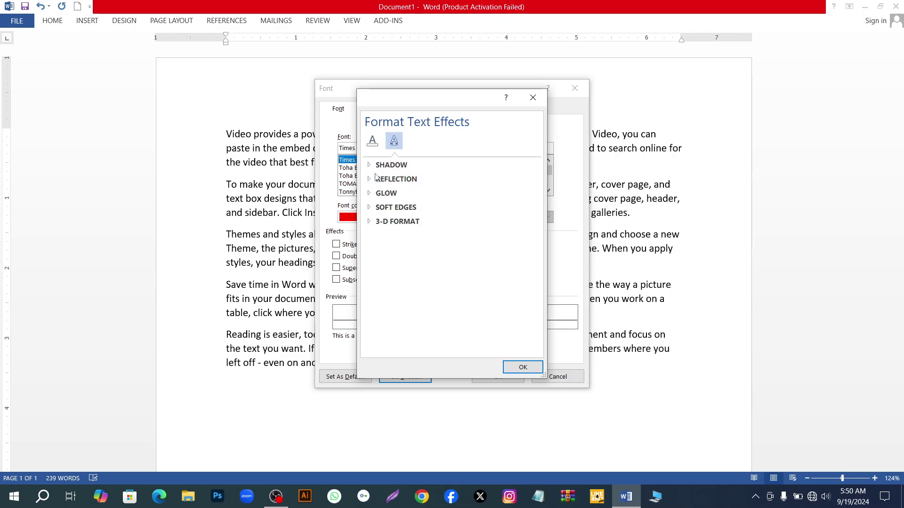
click(373, 141)
click(388, 168)
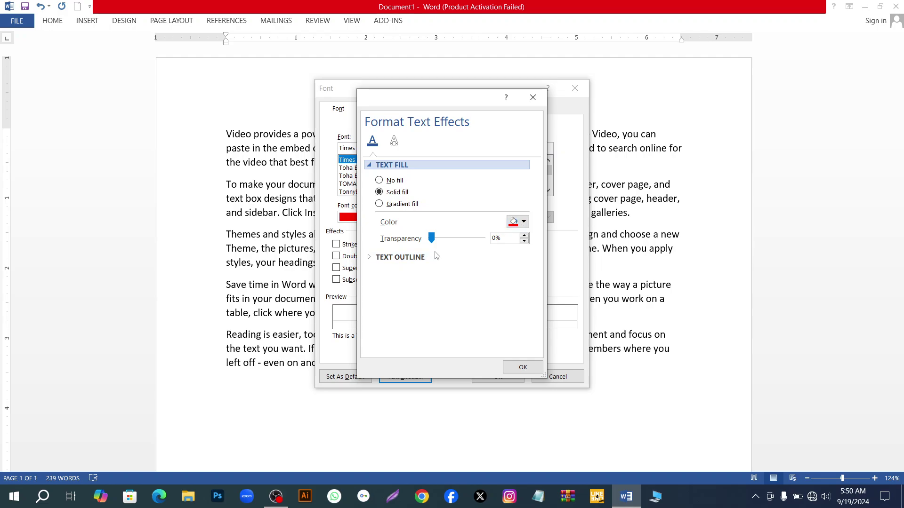
click(524, 221)
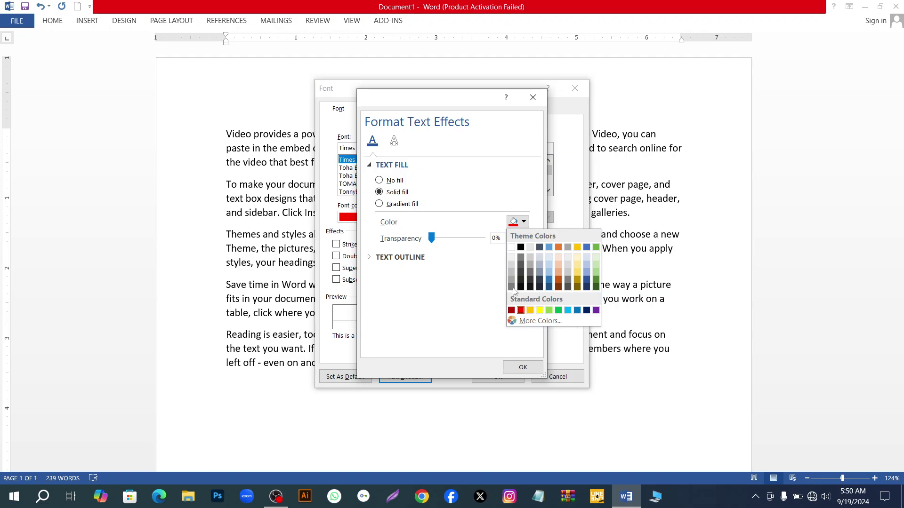
click(468, 276)
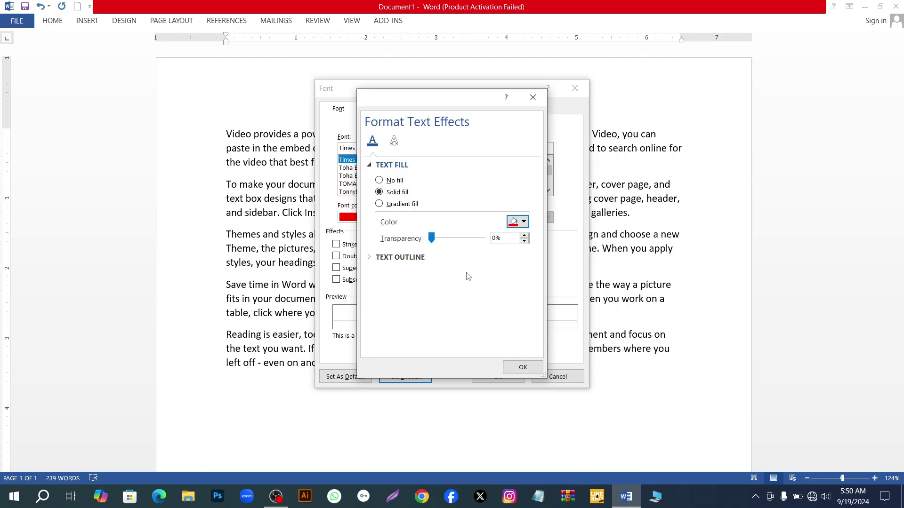
click(533, 97)
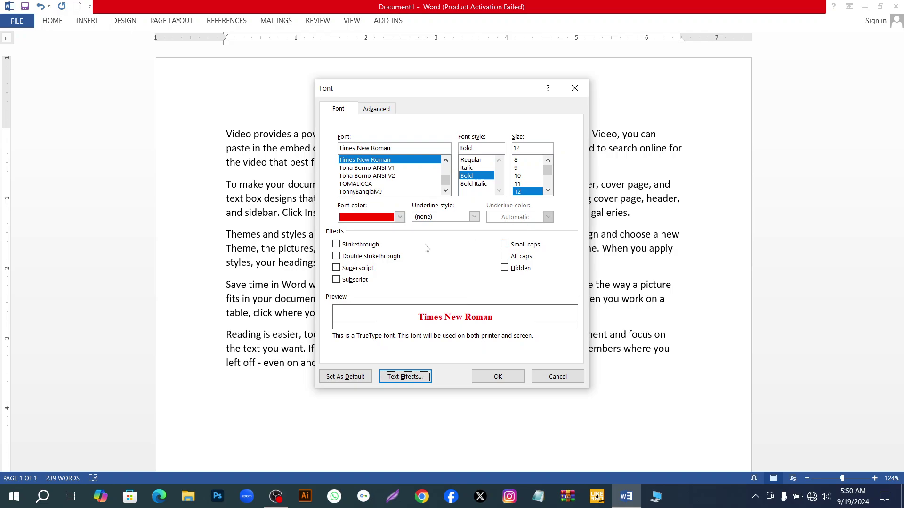
Make Times New Roman, 12 pt, Bold, red the default font for this document only, and review the settings in the Font dialog.
click(349, 376)
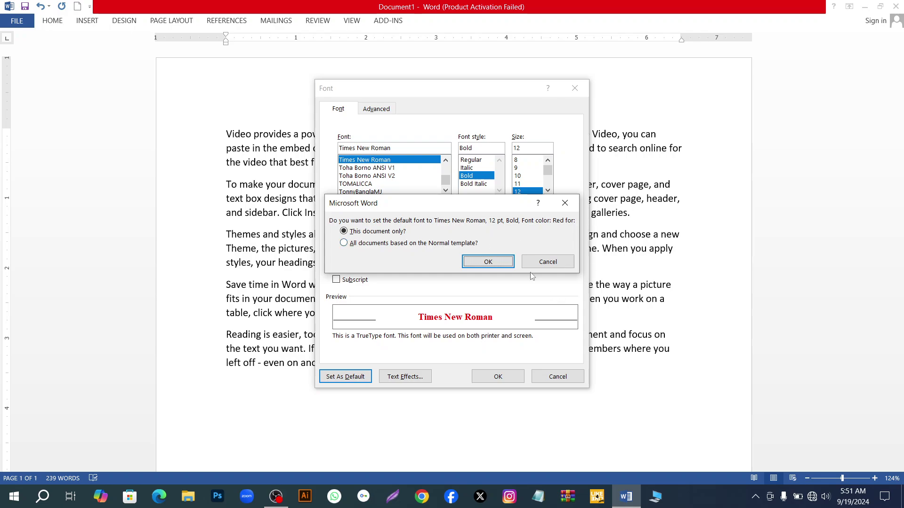
click(488, 263)
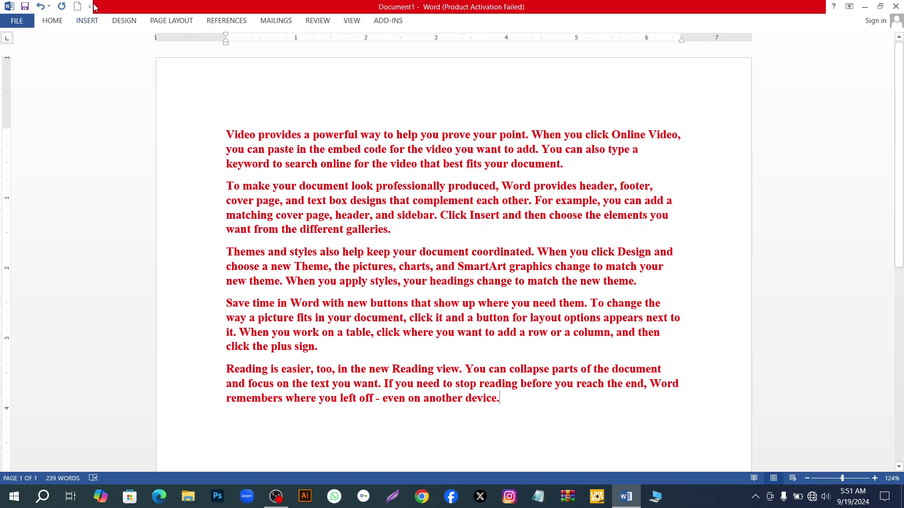
click(56, 20)
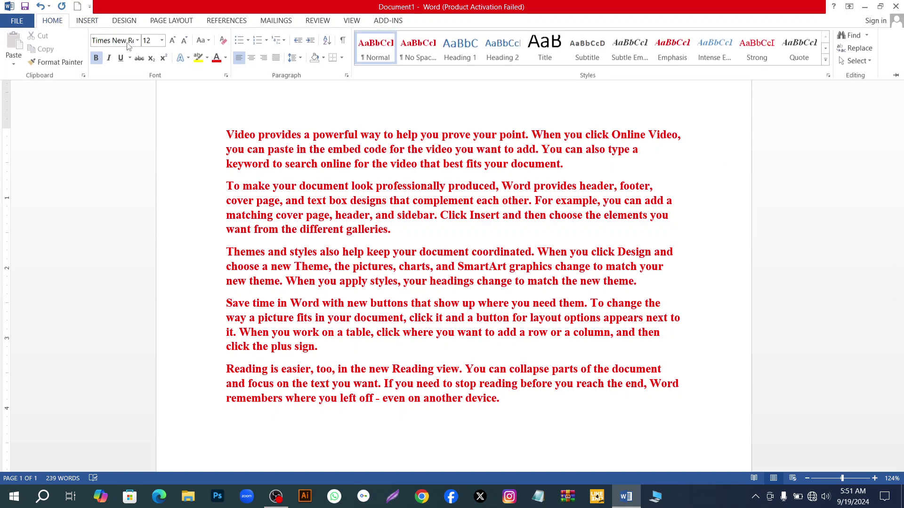
click(226, 76)
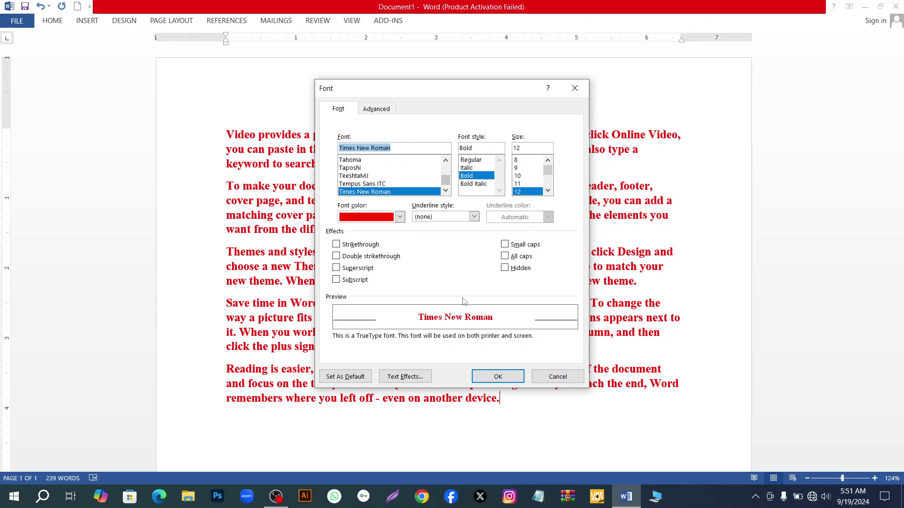
click(558, 378)
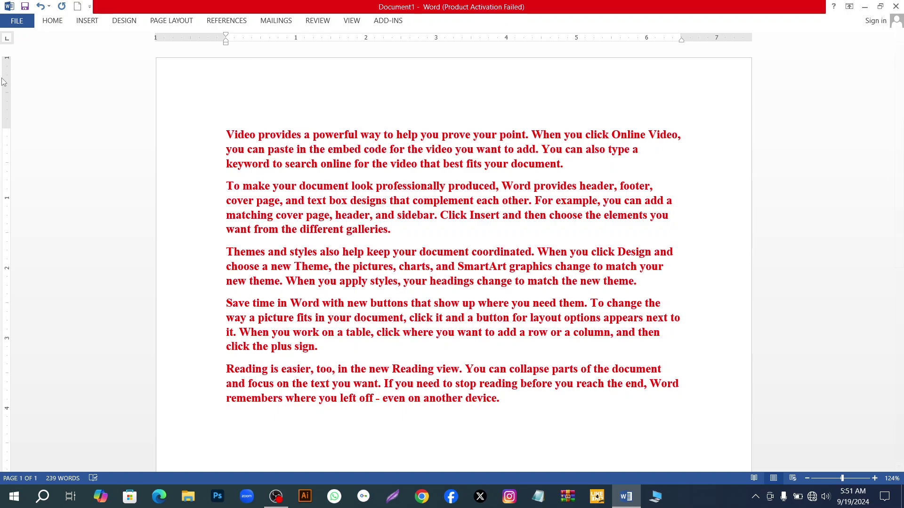
click(49, 25)
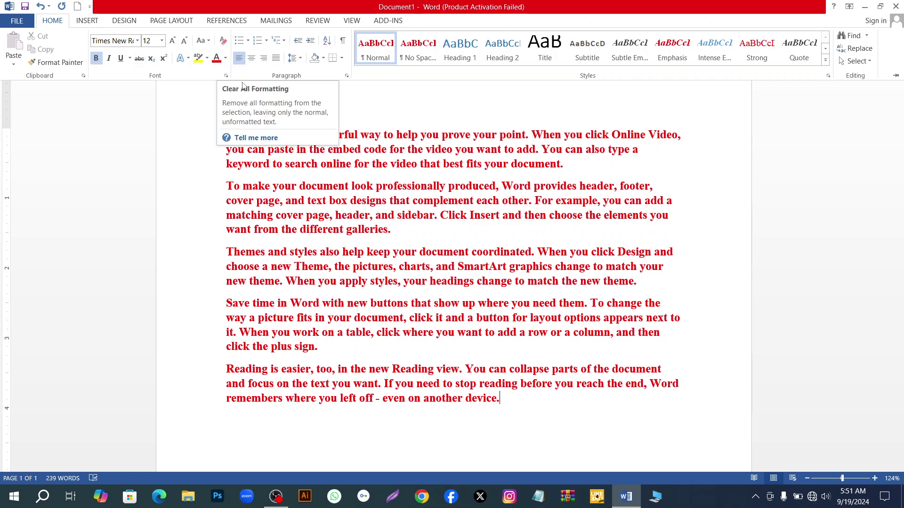
click(242, 89)
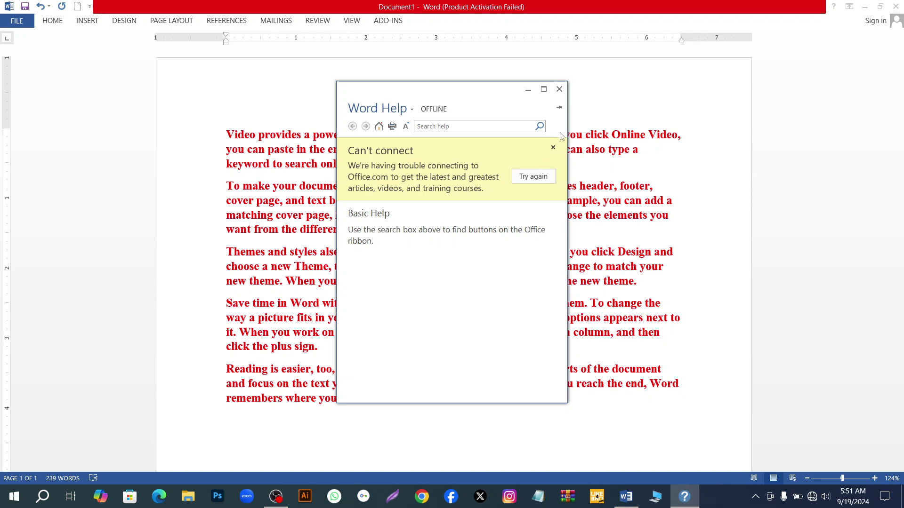
click(559, 89)
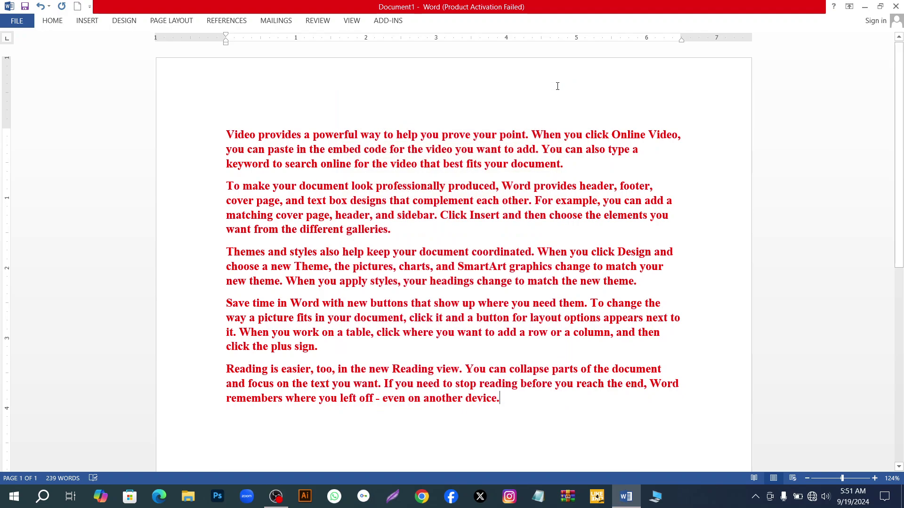
Undo the default font change.
click(53, 20)
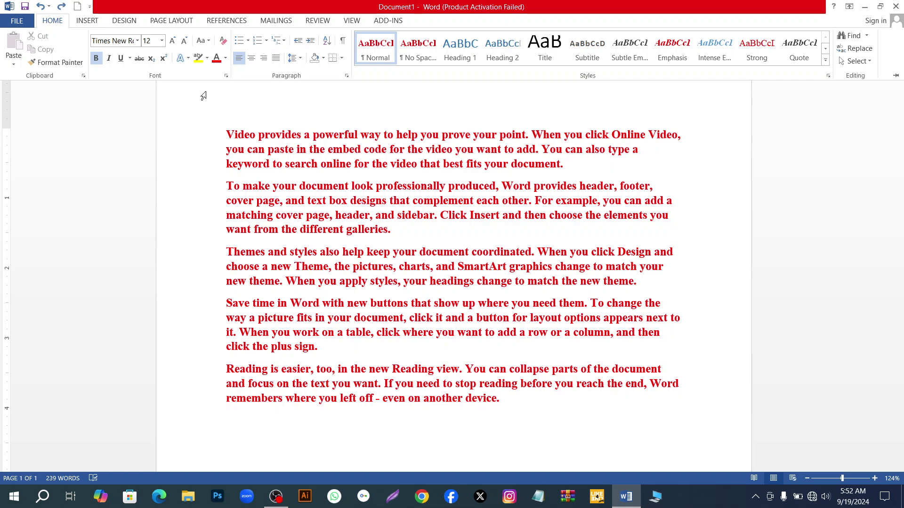
key(ctrl+z)
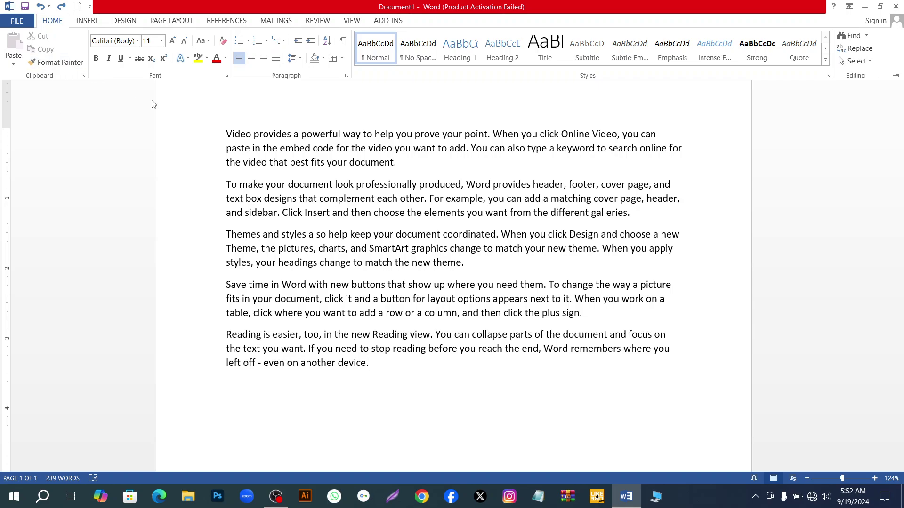
Insert four blank lines after the first paragraph, which ends with "best fits your document.".
click(402, 165)
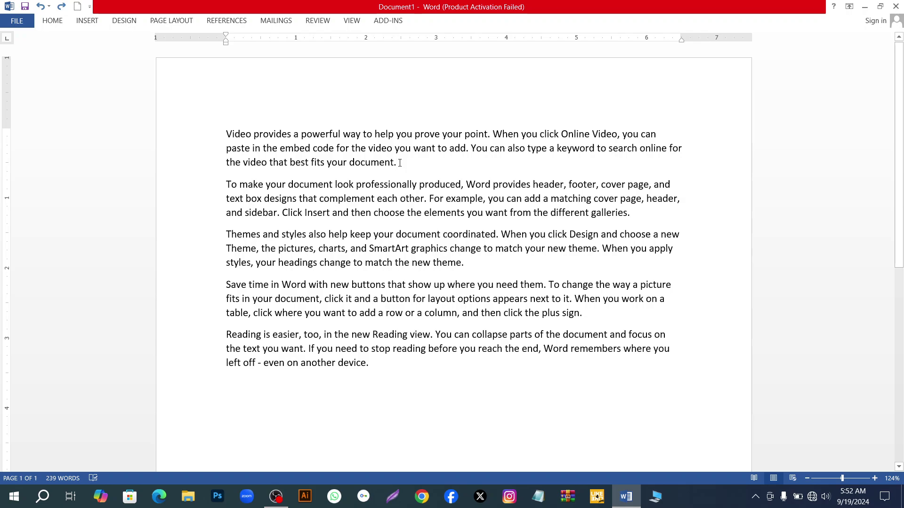
key(Return)
key(Return)
key(Return)
key(Return)
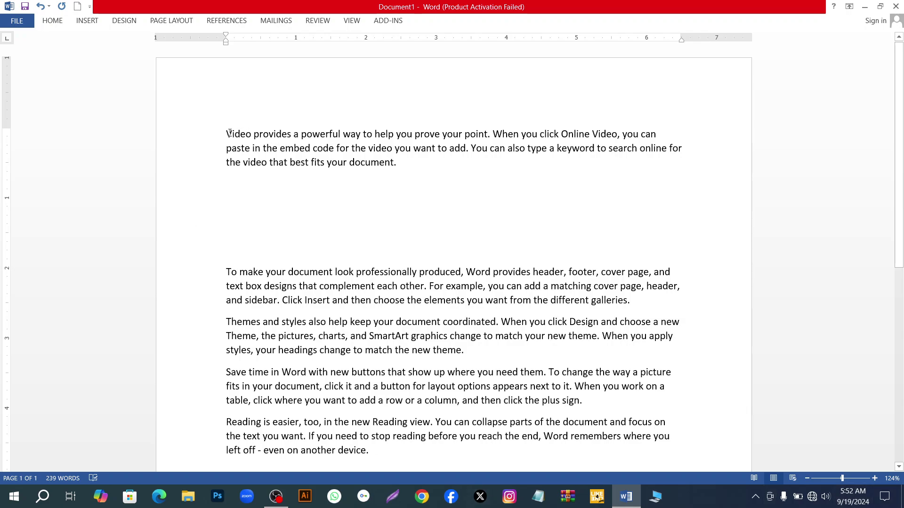
Copy the whole first paragraph, beginning with "Video provides a powerful way".
drag(226, 134, 436, 163)
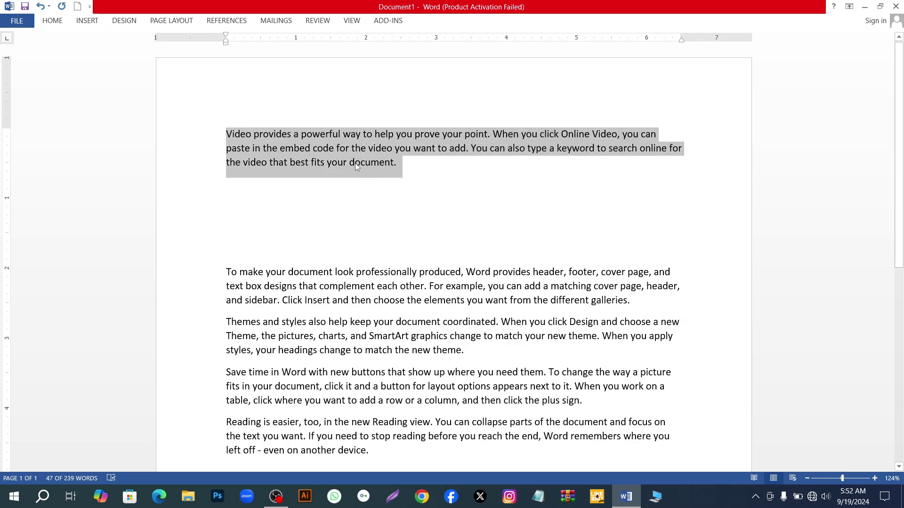
right_click(390, 162)
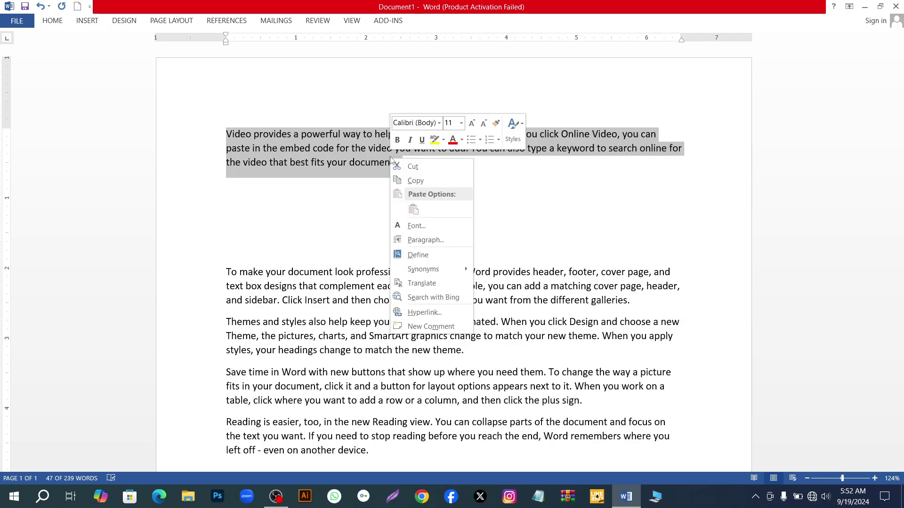
click(428, 179)
Paste the copied first paragraph onto the third blank line below the original paragraph.
click(245, 232)
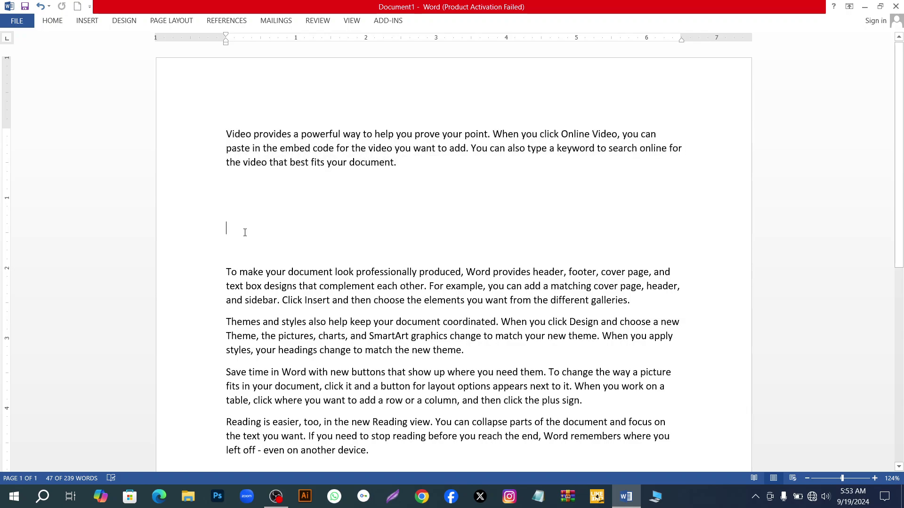
right_click(244, 232)
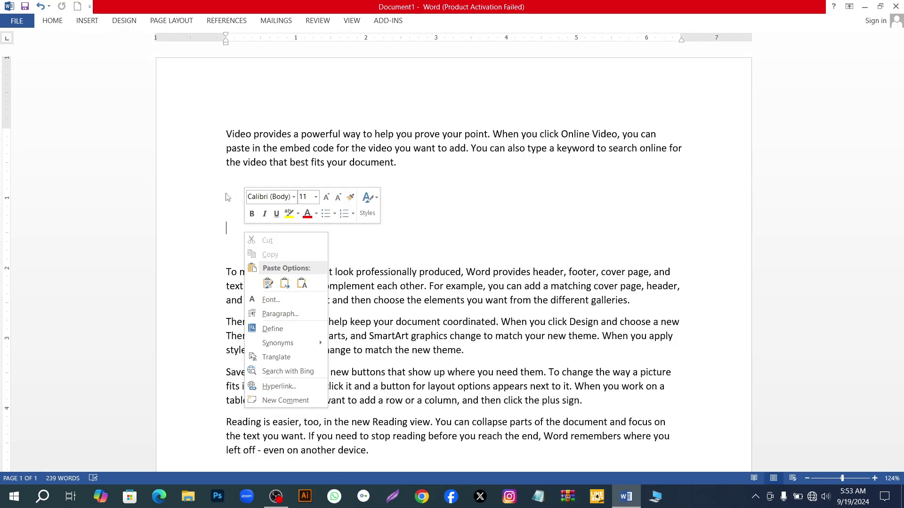
click(215, 216)
right_click(231, 222)
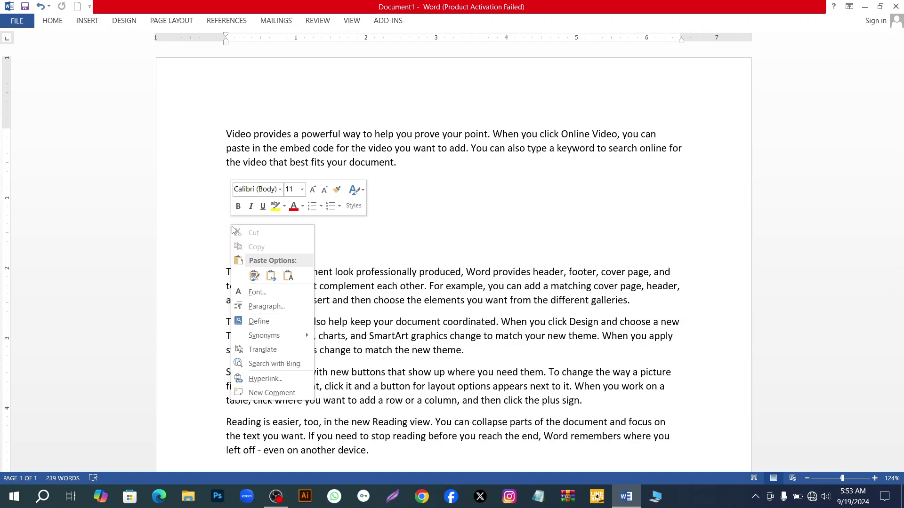
click(385, 238)
right_click(385, 239)
click(250, 227)
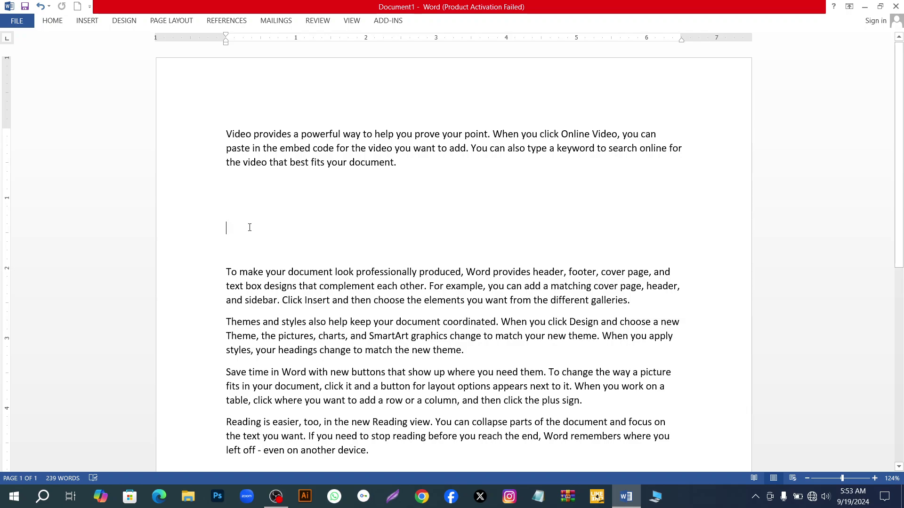
key(ctrl+v)
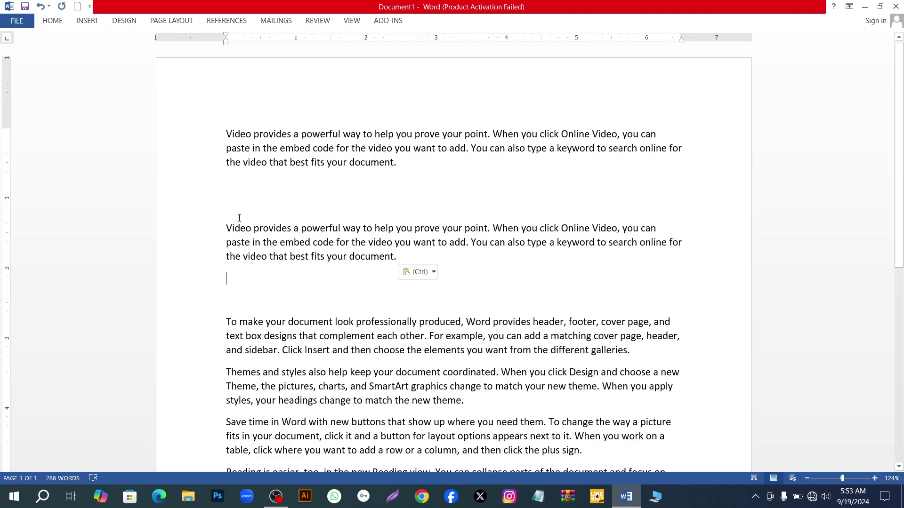
Undo the paste of the duplicated first paragraph.
key(ctrl+z)
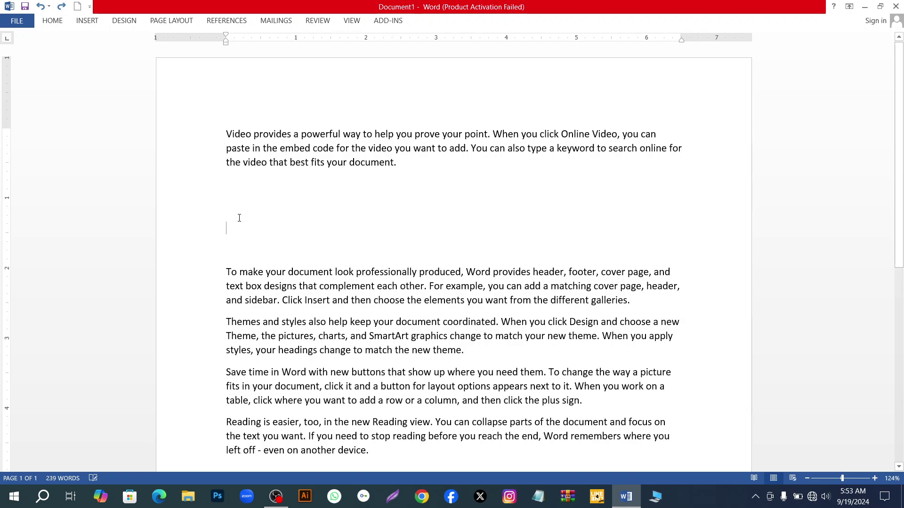
click(46, 26)
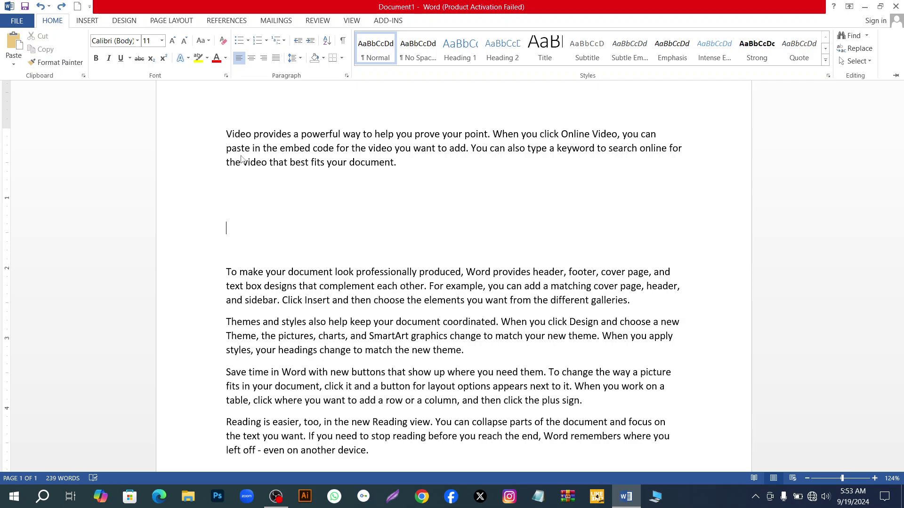
click(234, 134)
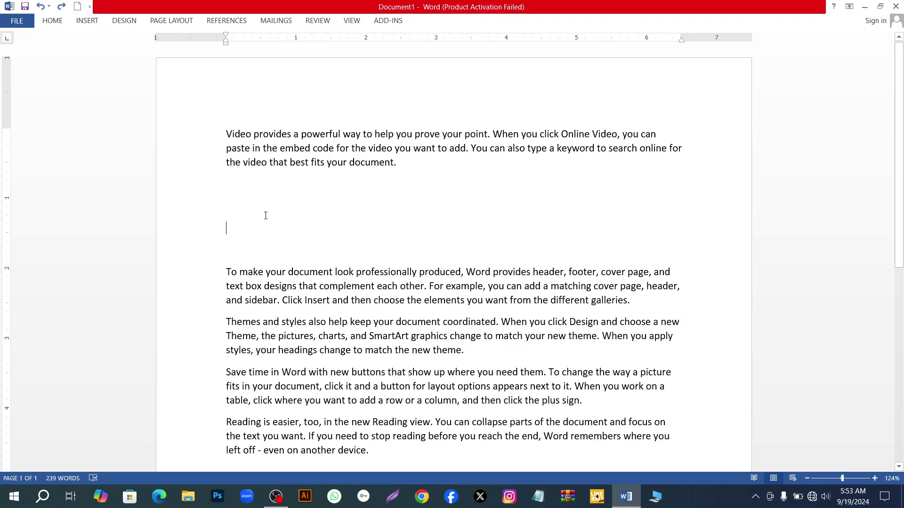
Cut the text ", cover page" after "footer" in the paragraph beginning "To make your document look professionally produced".
scroll(259, 176, down, 3)
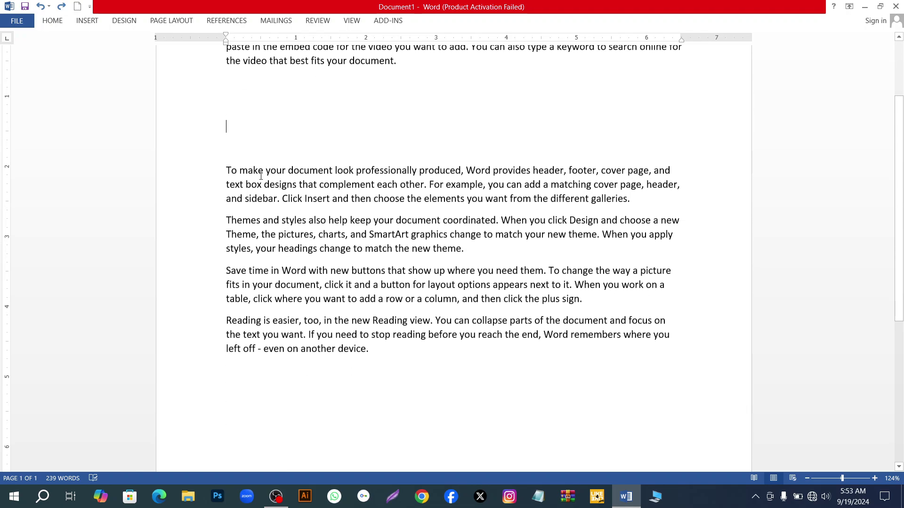
drag(597, 170, 645, 182)
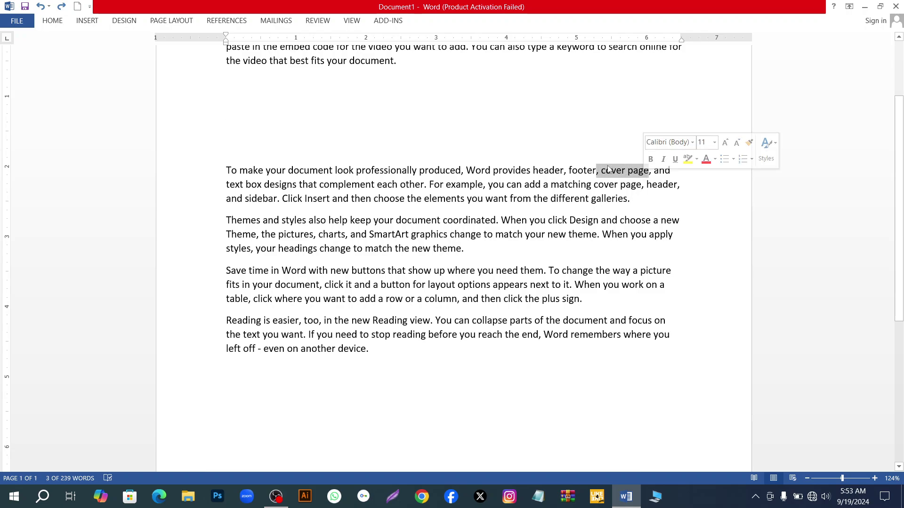
click(51, 20)
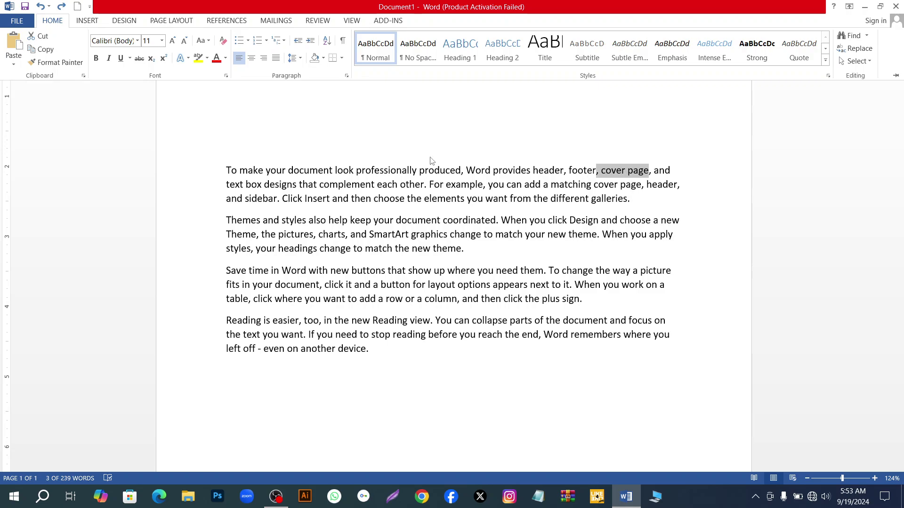
click(42, 37)
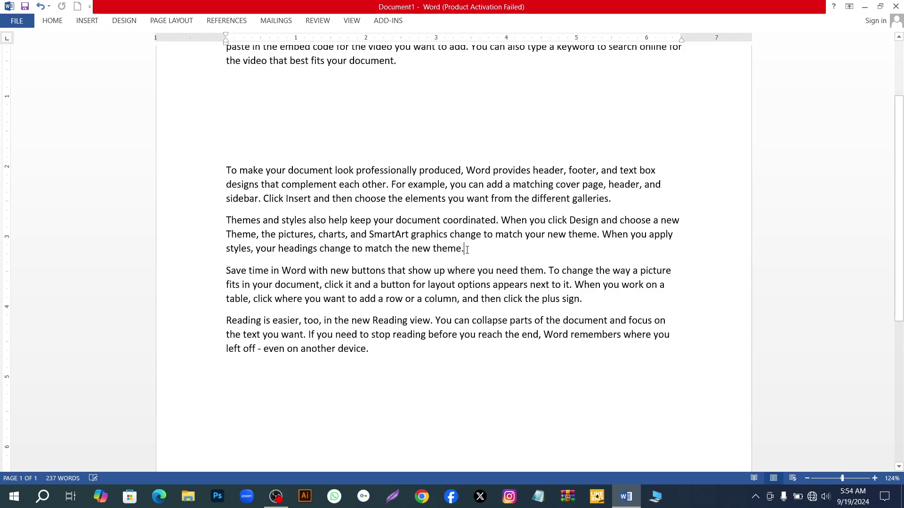
Paste the cut text at the end of the "Themes and styles" paragraph, after "match the new theme.".
right_click(467, 249)
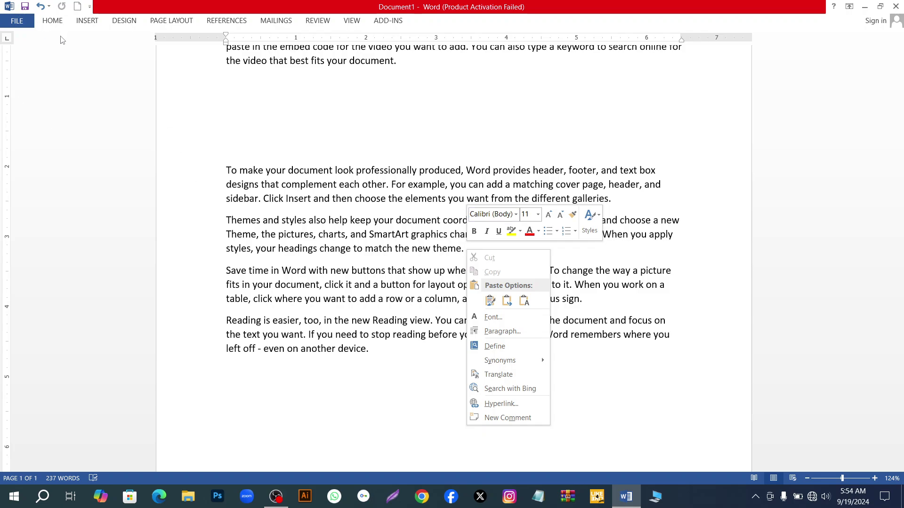
click(52, 21)
click(53, 21)
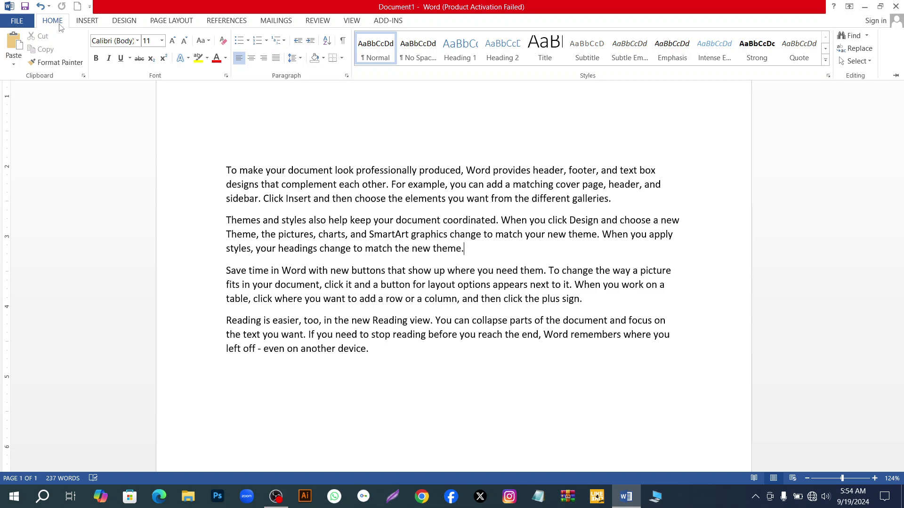
click(12, 50)
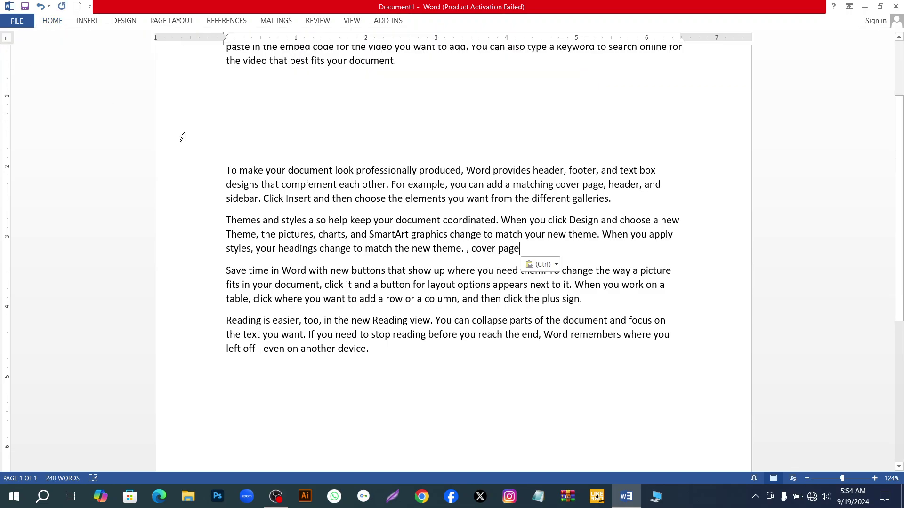
click(52, 22)
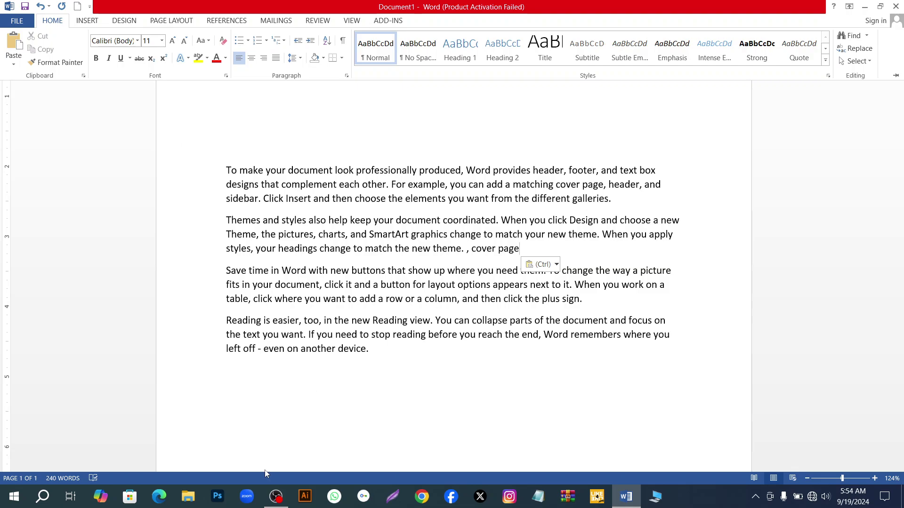
click(280, 499)
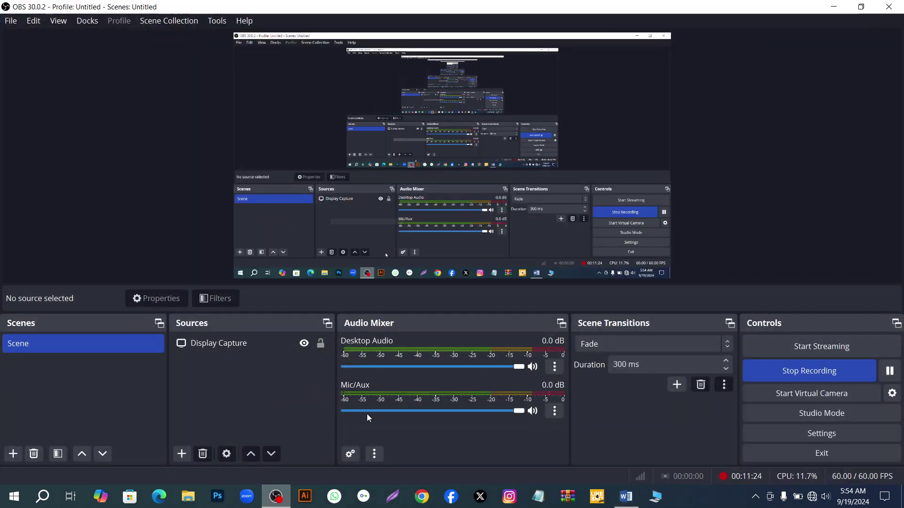
click(890, 371)
click(889, 371)
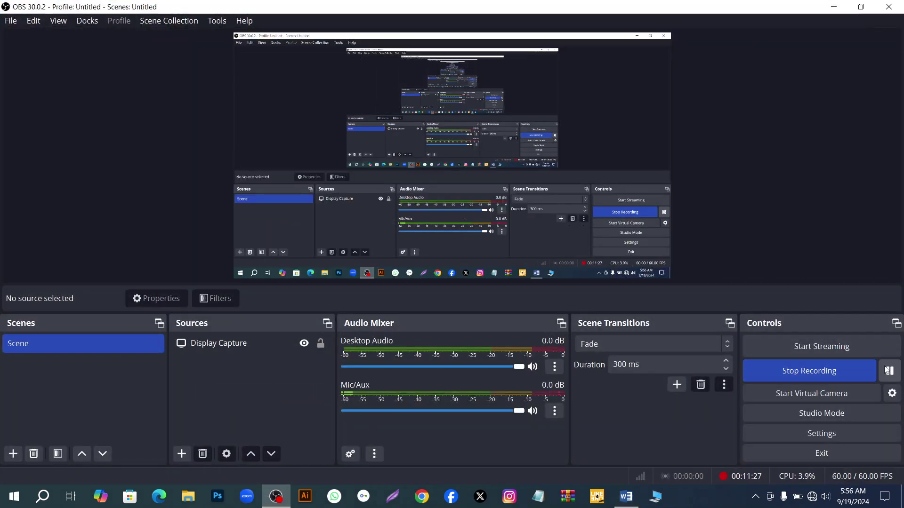
click(833, 7)
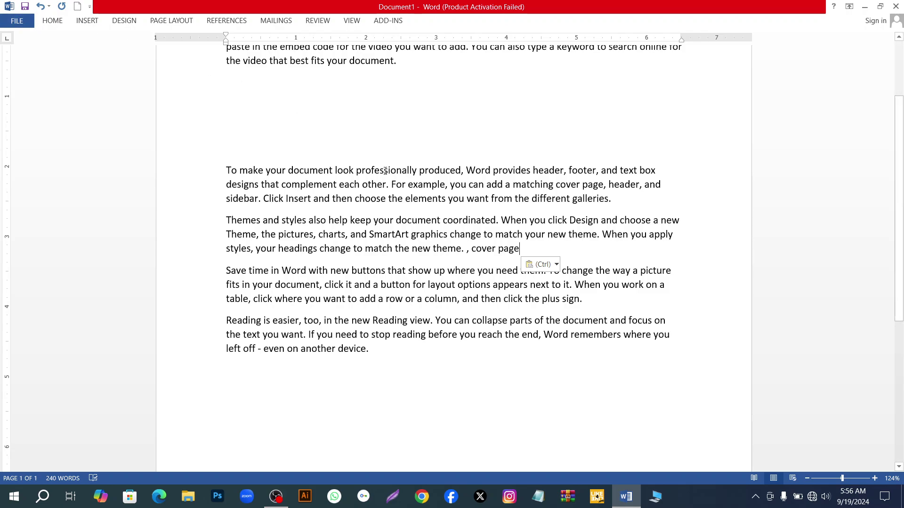
click(52, 20)
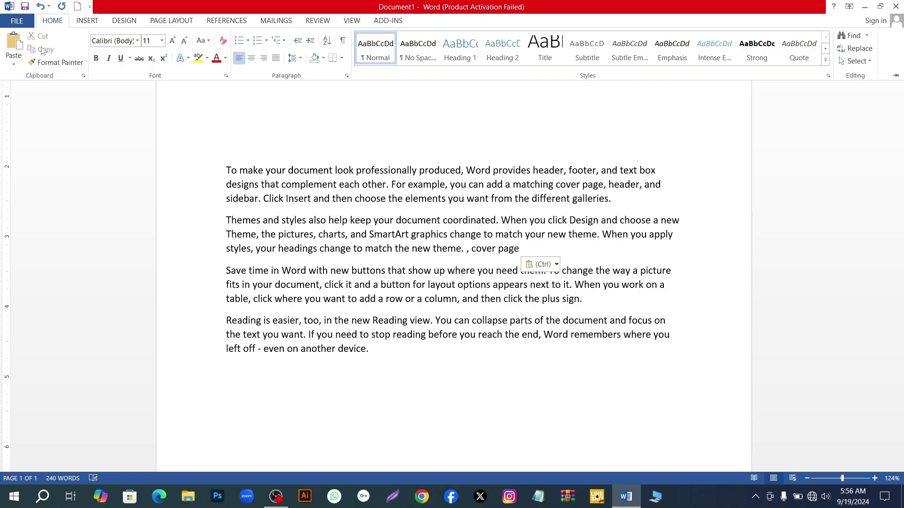
click(233, 170)
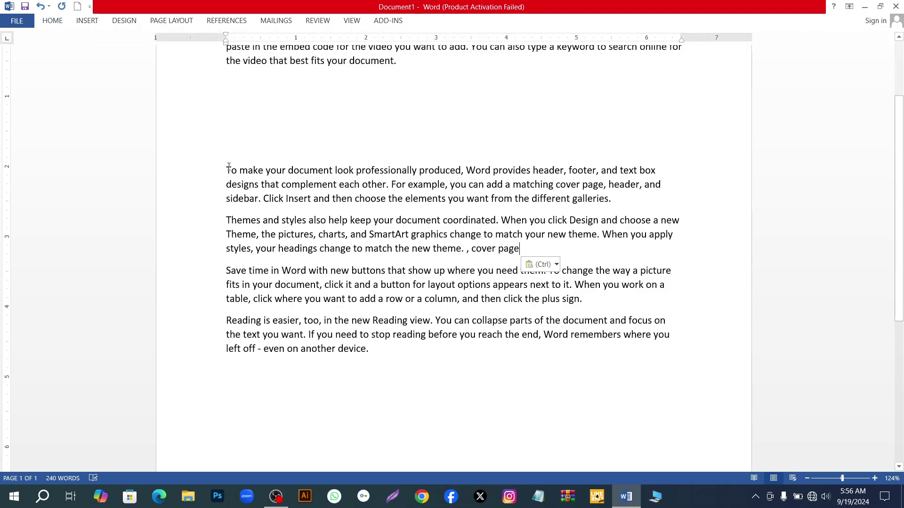
Select the text from "To make your document" through "designs that" and examine the cut, copy and paste options offered for it.
drag(227, 170, 264, 173)
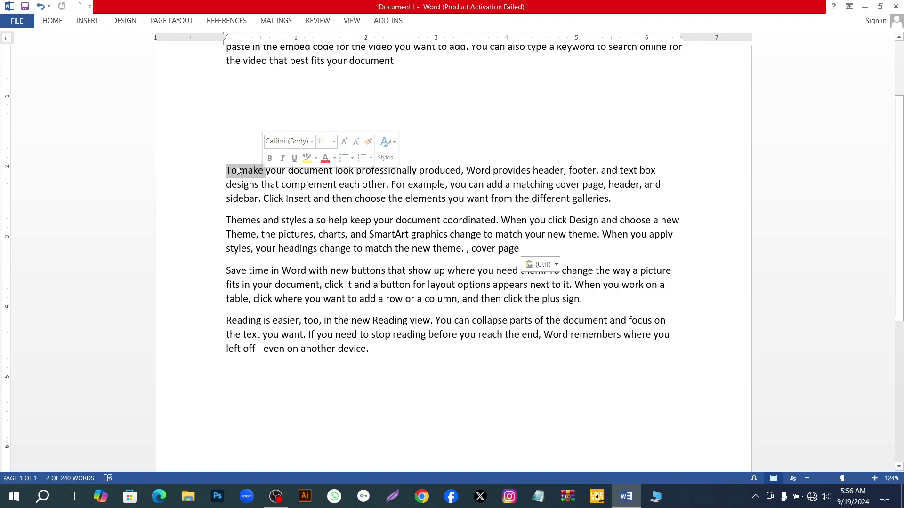
click(233, 134)
drag(227, 170, 281, 185)
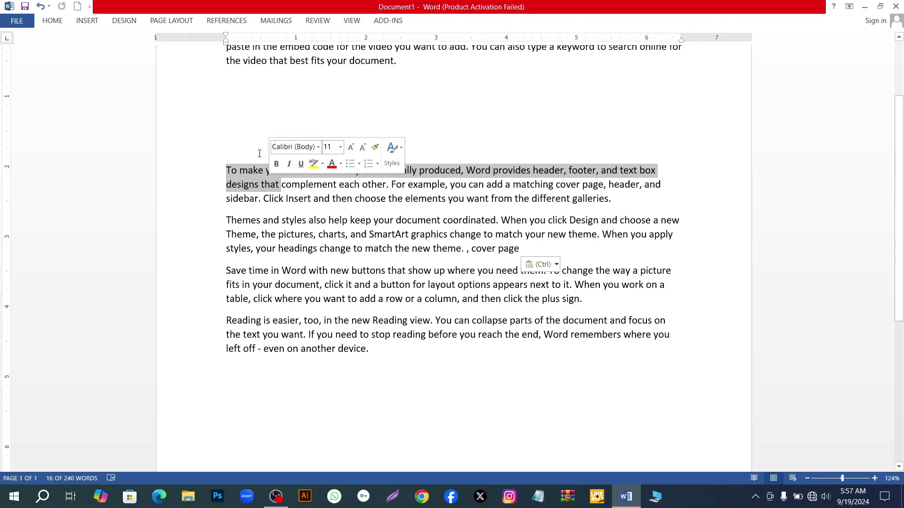
right_click(464, 170)
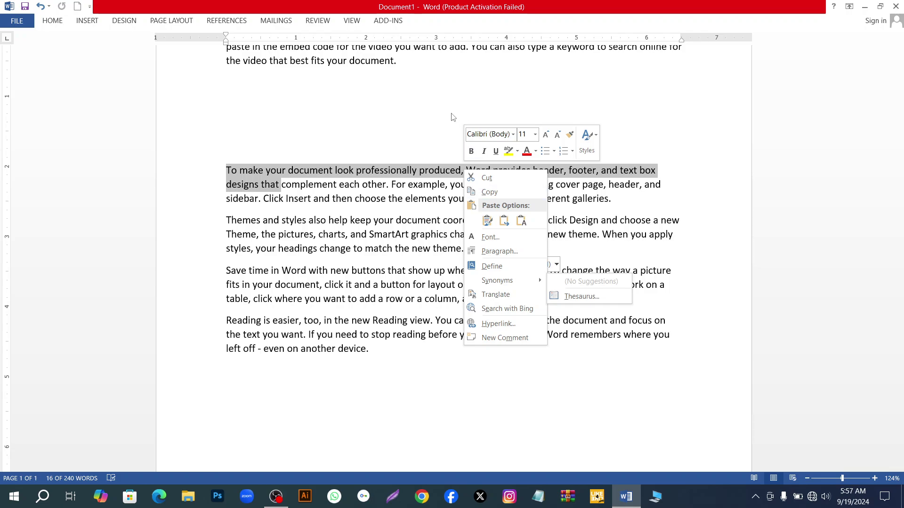
right_click(431, 170)
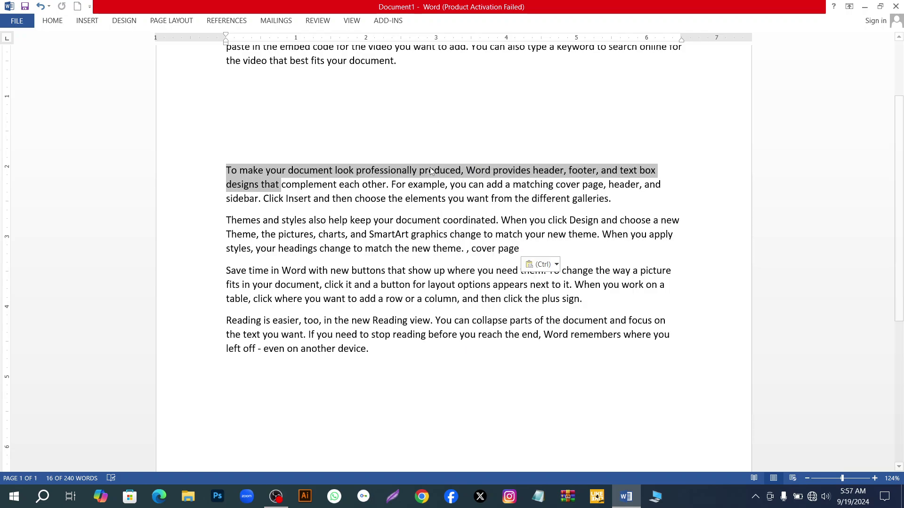
key(Escape)
right_click(427, 175)
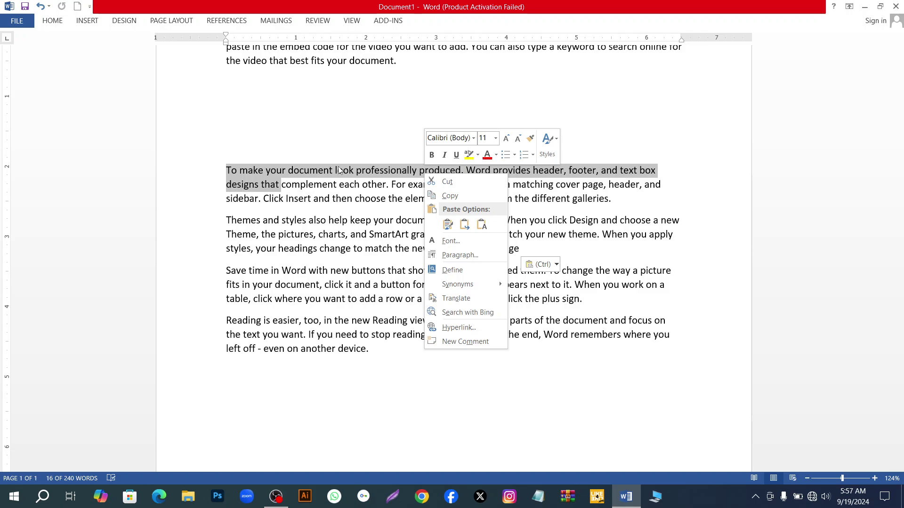
click(188, 191)
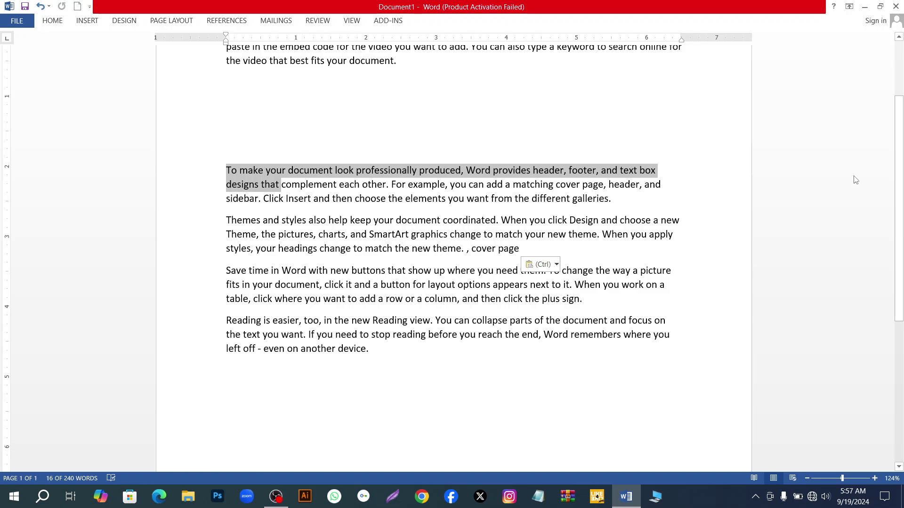
click(699, 176)
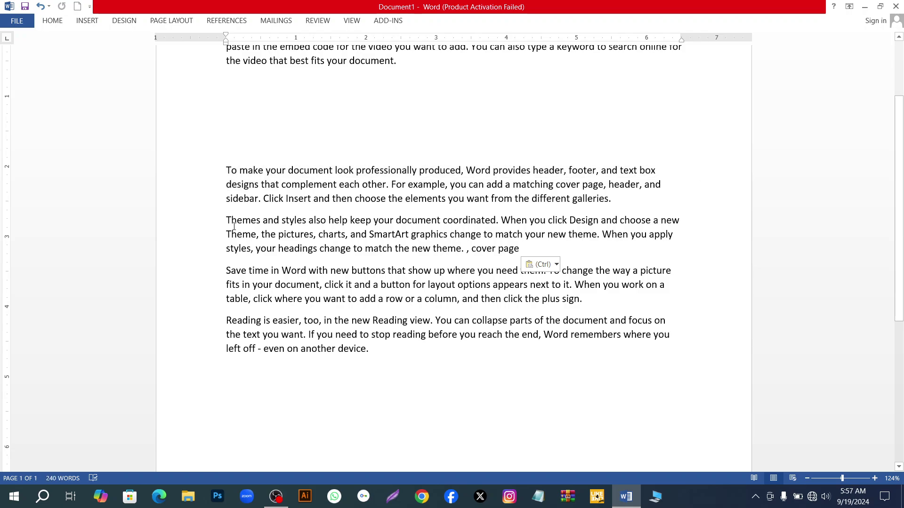
drag(236, 220, 328, 225)
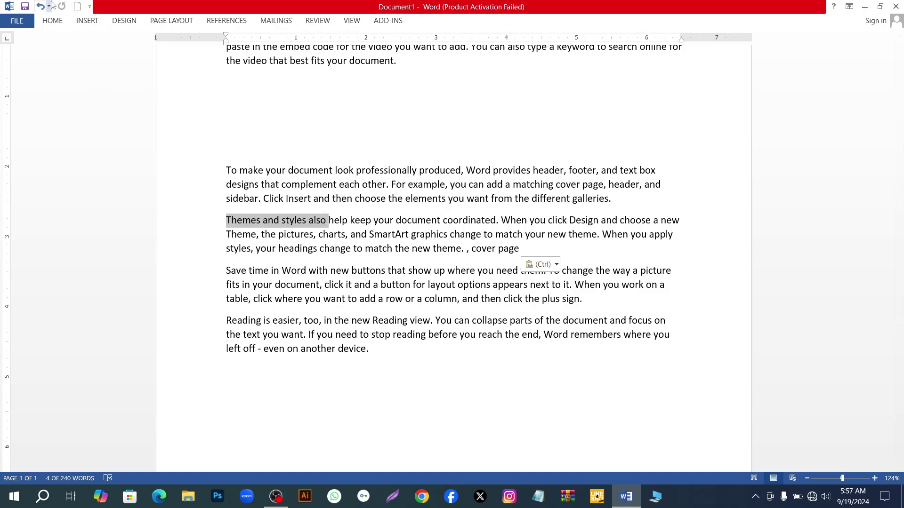
click(56, 24)
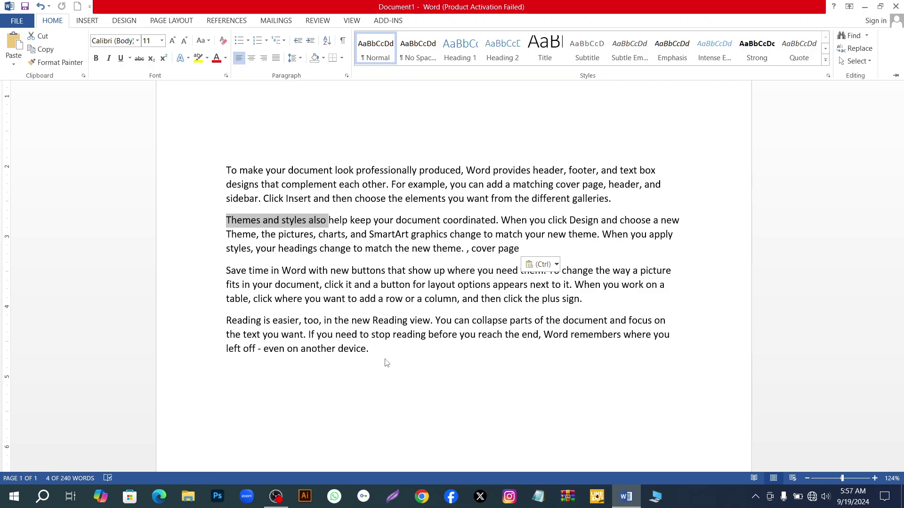
key(ctrl+F1)
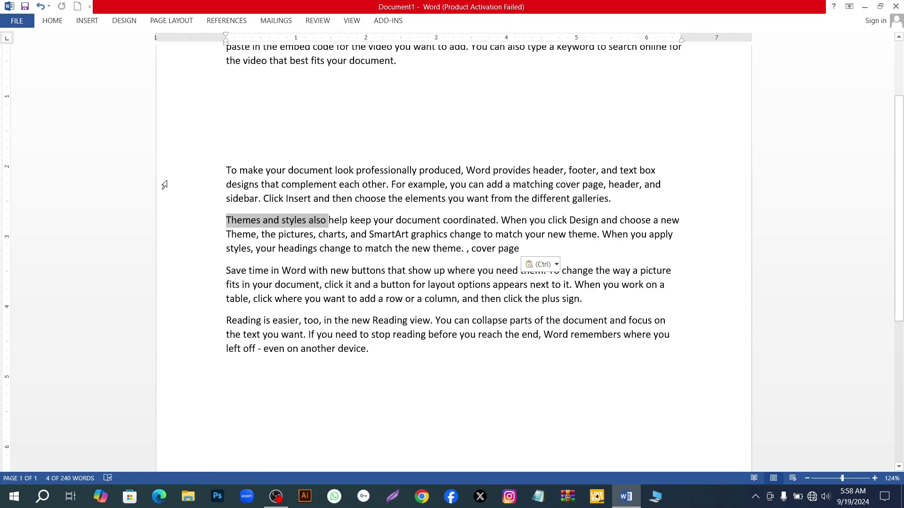
click(55, 21)
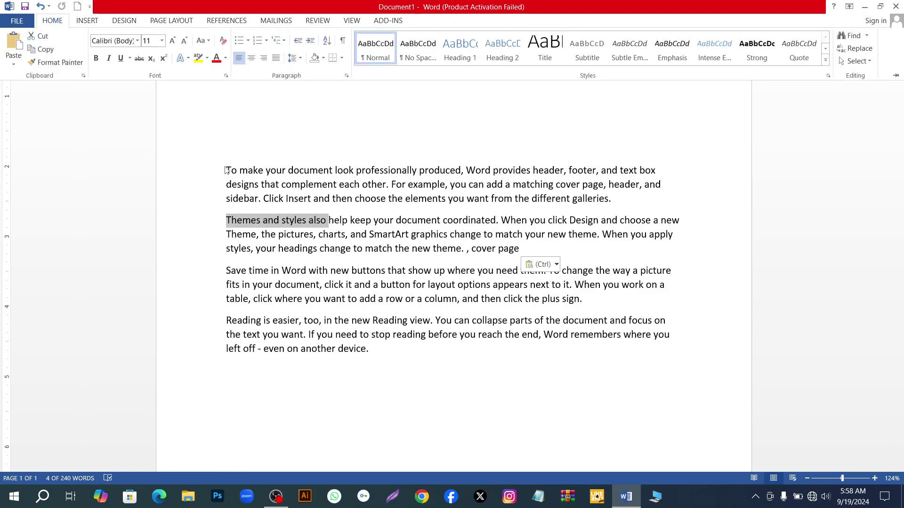
click(262, 172)
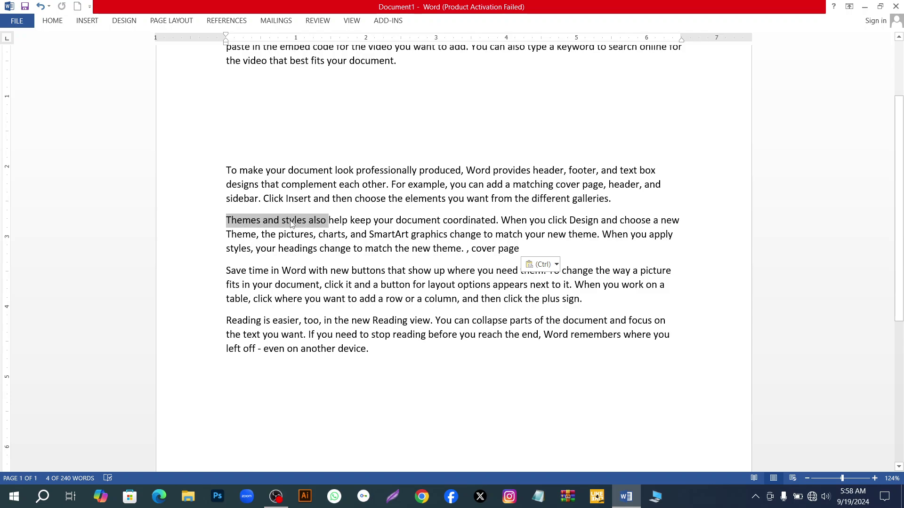
click(239, 226)
Select "To make" at the start of the second paragraph and examine the commands available for it.
drag(228, 168, 266, 170)
click(264, 170)
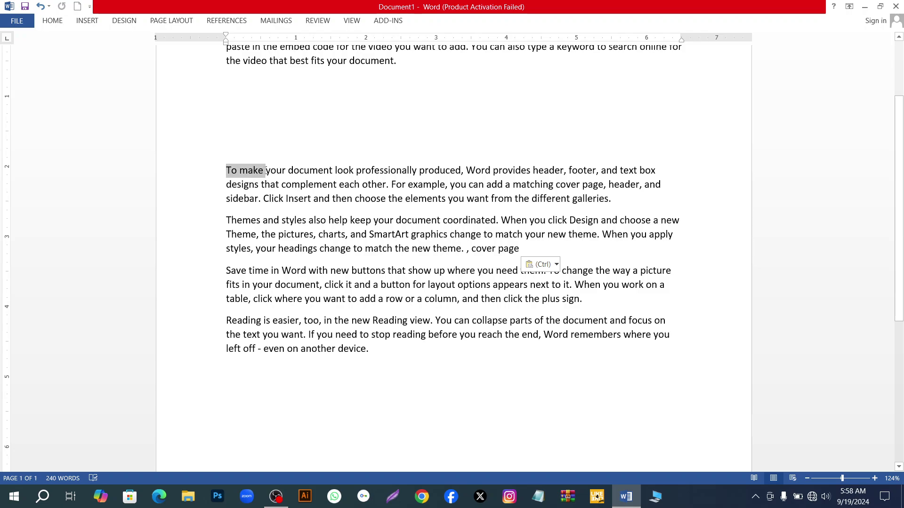
click(49, 24)
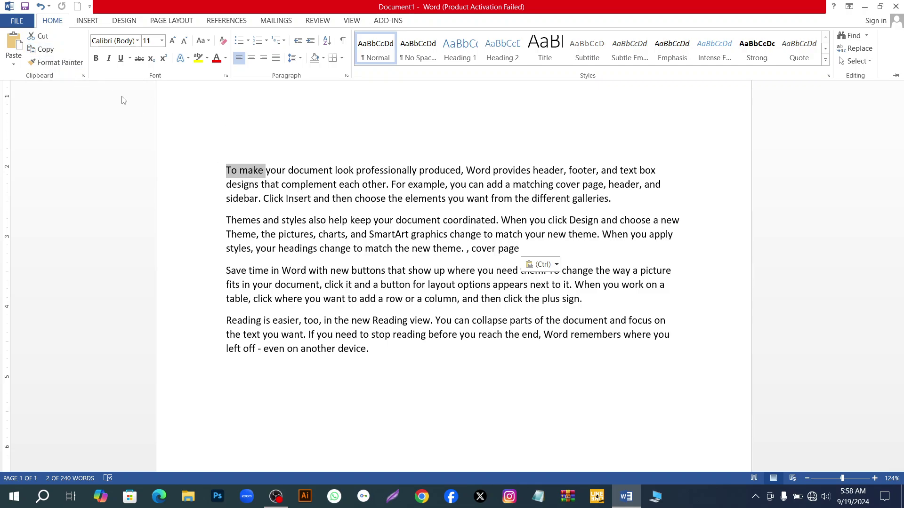
right_click(233, 172)
key(Up)
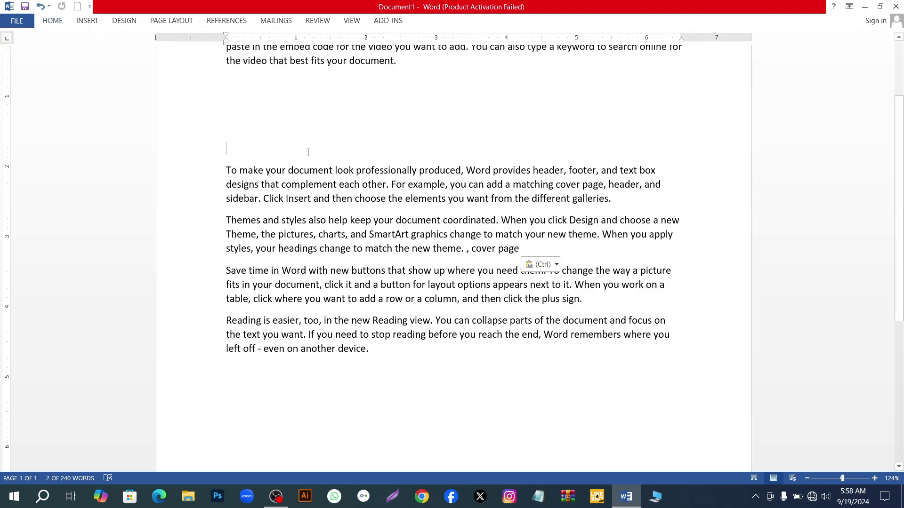
Copy "To make your" from the second paragraph and place the cursor at the end of the final paragraph.
drag(228, 170, 285, 171)
right_click(258, 174)
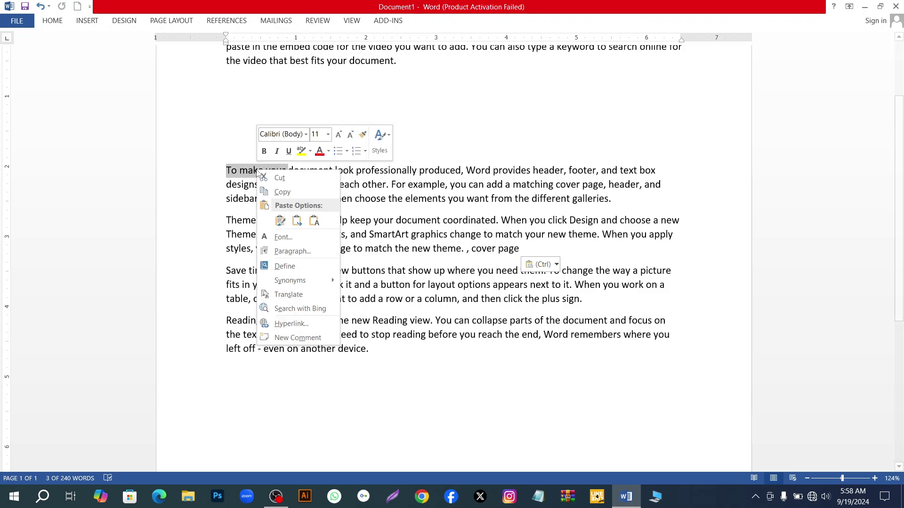
click(271, 192)
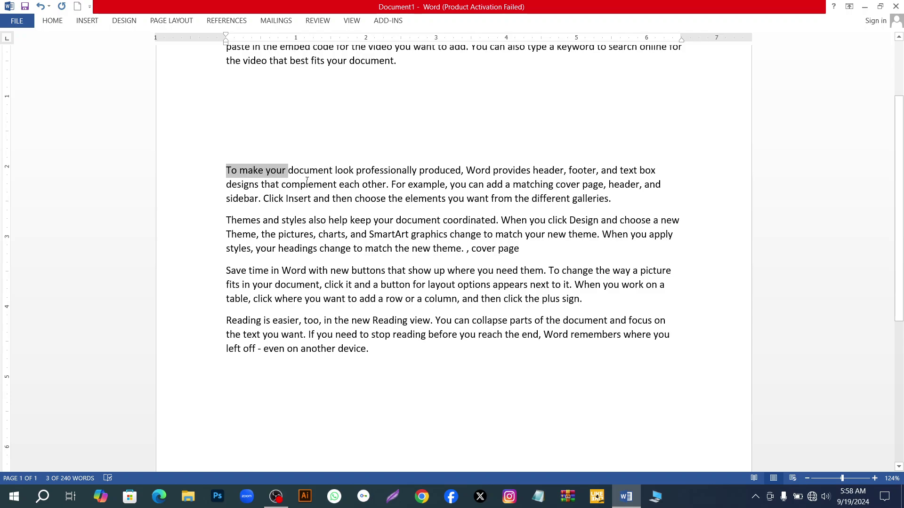
click(381, 350)
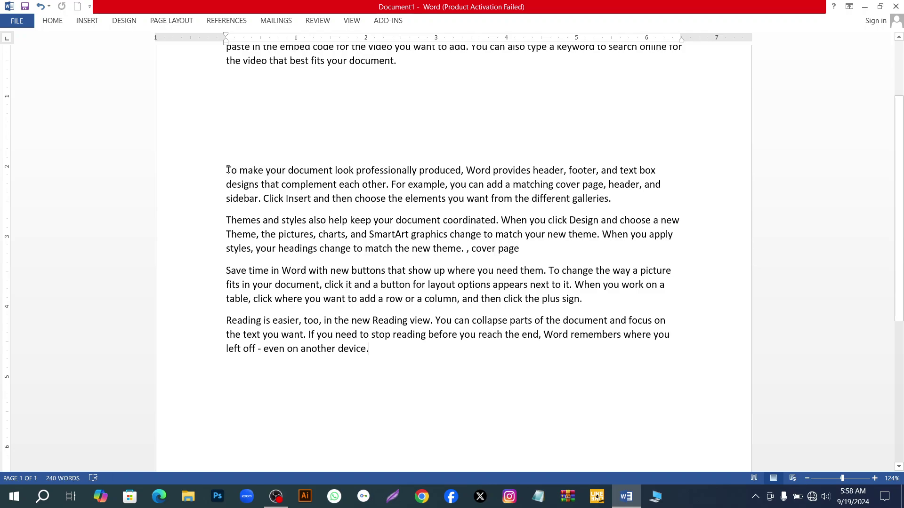
Copy "make your" from the "To make your document" paragraph and paste it after "even on another device.".
drag(241, 171, 285, 171)
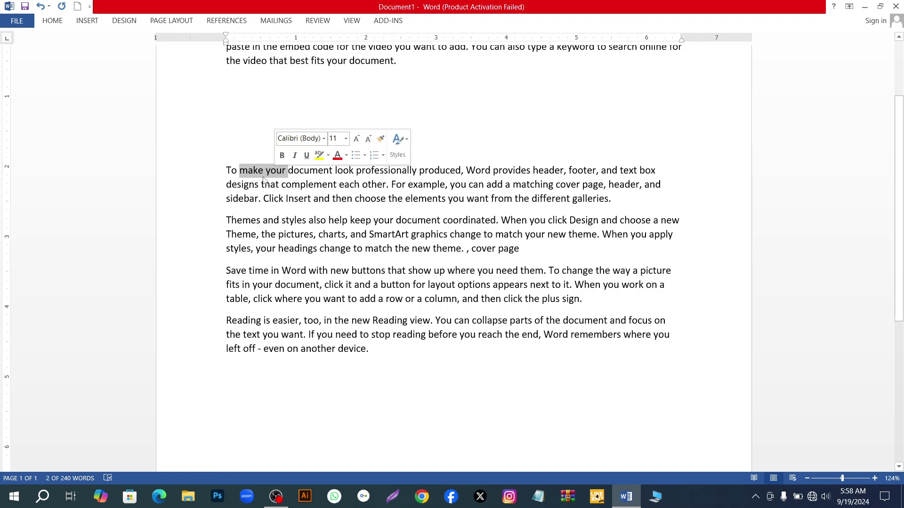
right_click(264, 179)
click(289, 198)
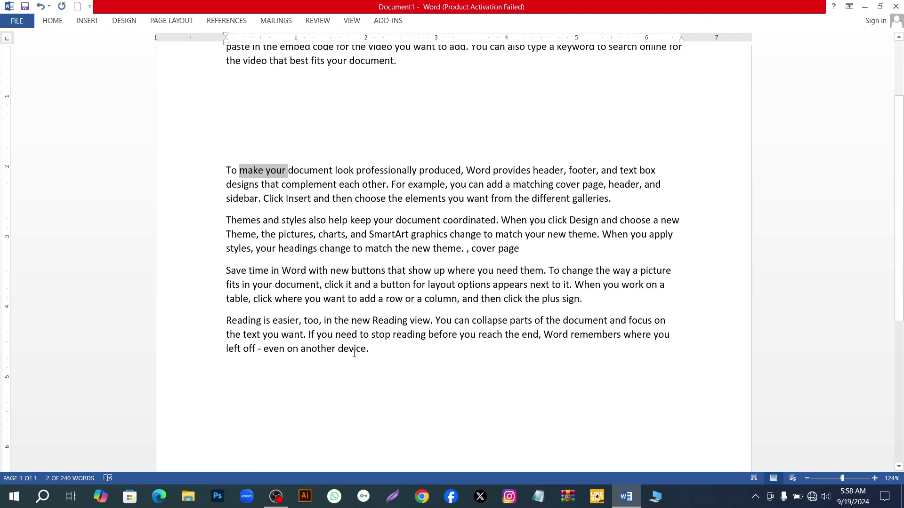
click(372, 350)
right_click(372, 349)
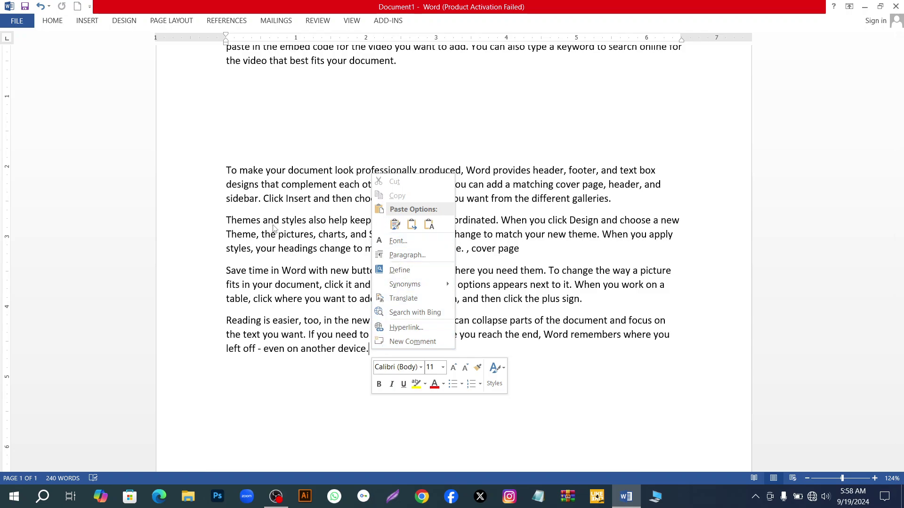
click(47, 21)
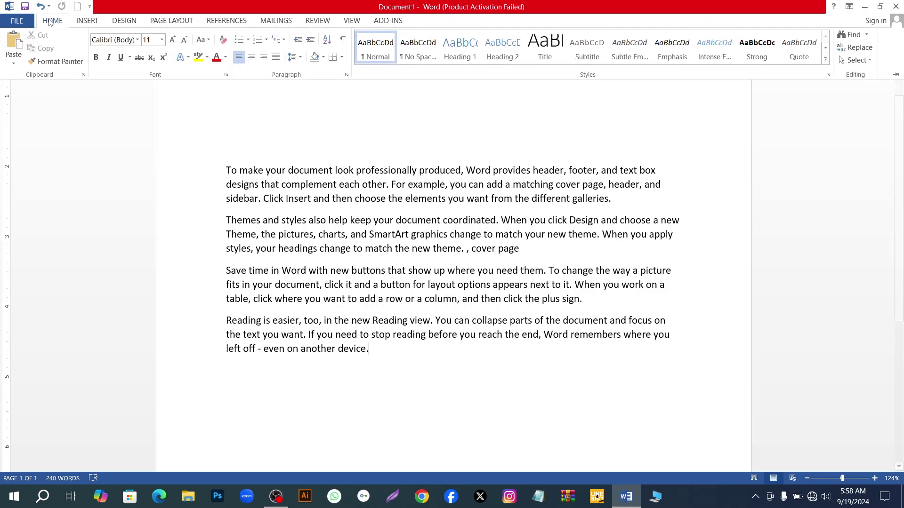
click(14, 45)
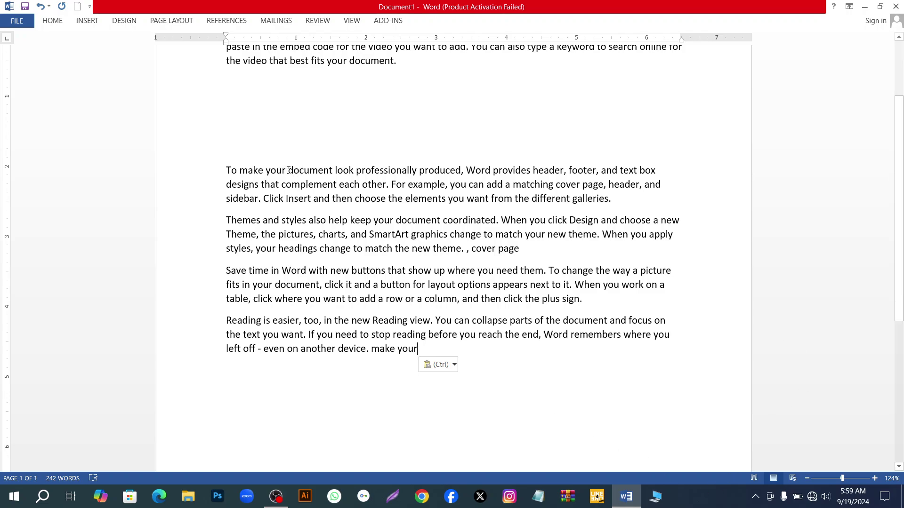
Cut "ocument" from "To make your document" and paste it directly after "make your" at the end of the final paragraph.
drag(305, 168, 324, 167)
click(329, 170)
drag(293, 170, 332, 172)
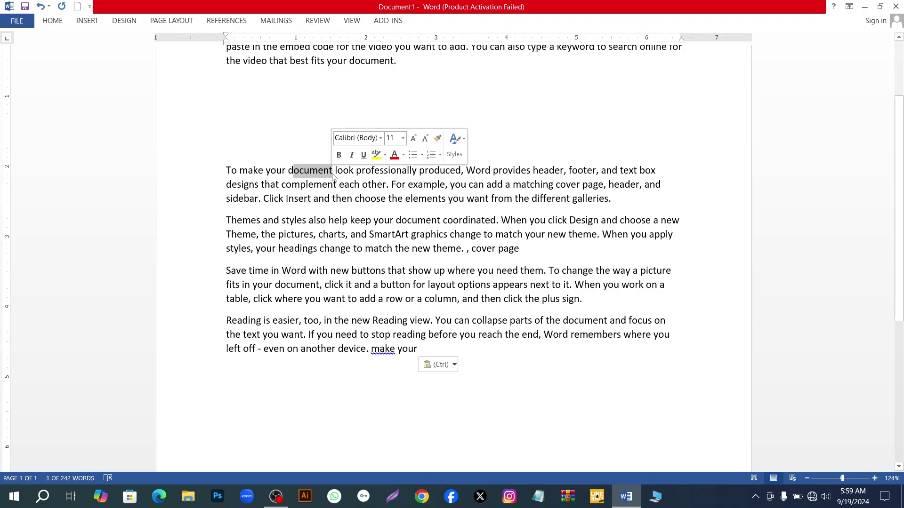
right_click(333, 174)
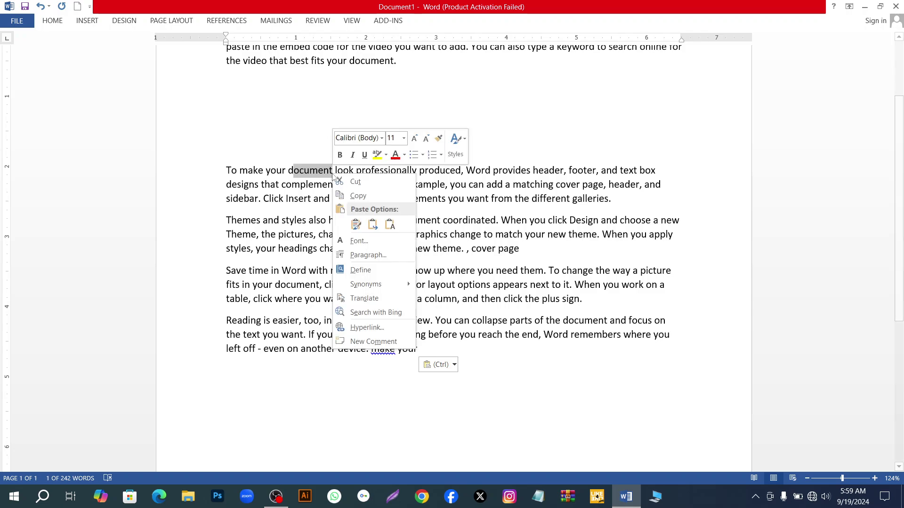
click(357, 182)
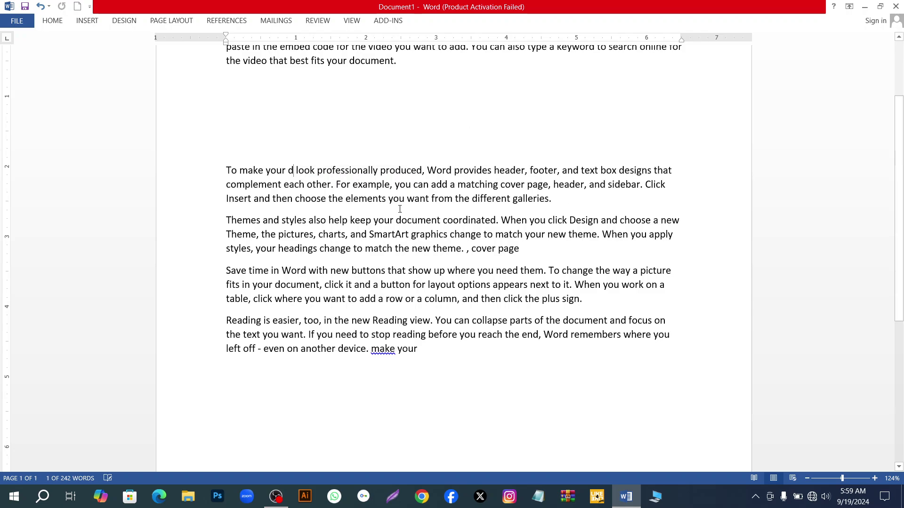
right_click(432, 357)
click(52, 21)
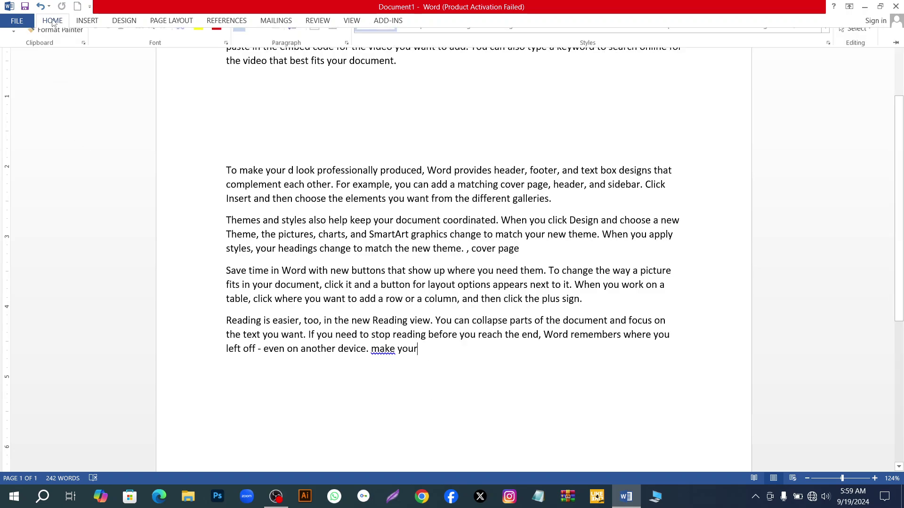
click(10, 54)
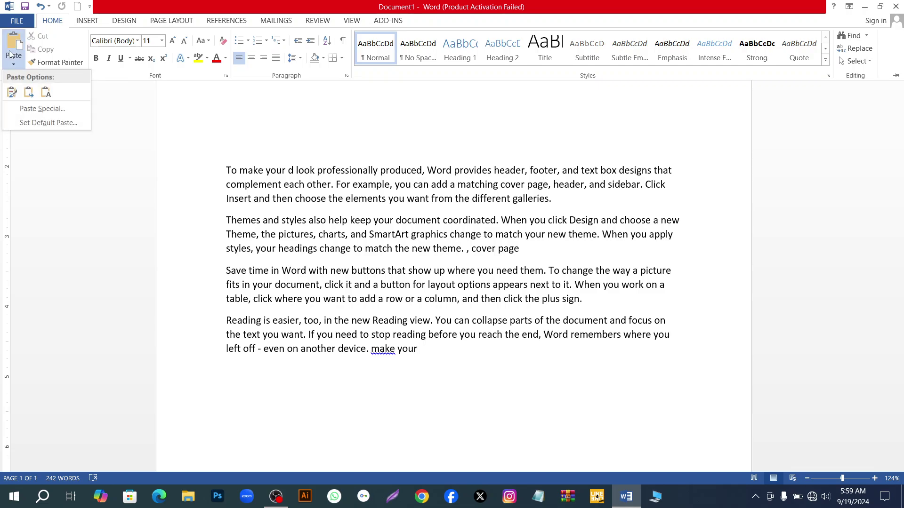
click(13, 41)
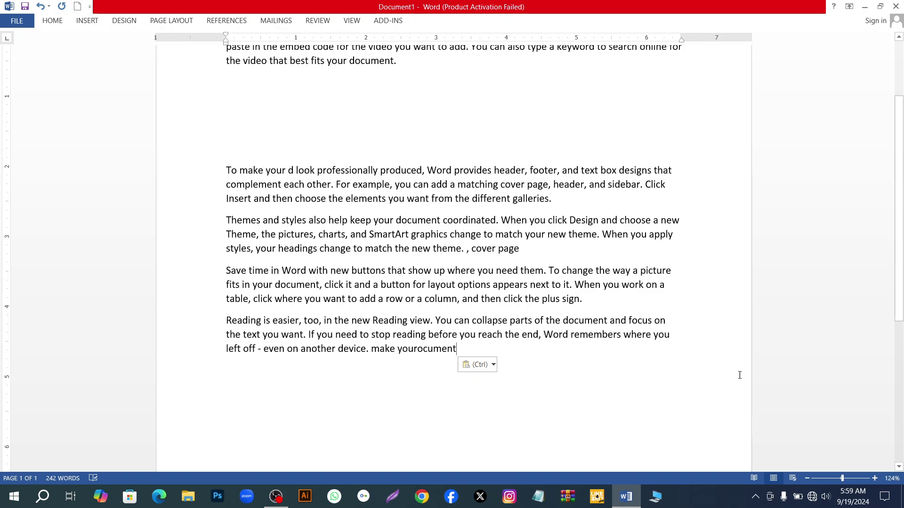
Open the Font dialog to view its font, style, size and effects options, and close it without changes.
scroll(273, 83, up, 3)
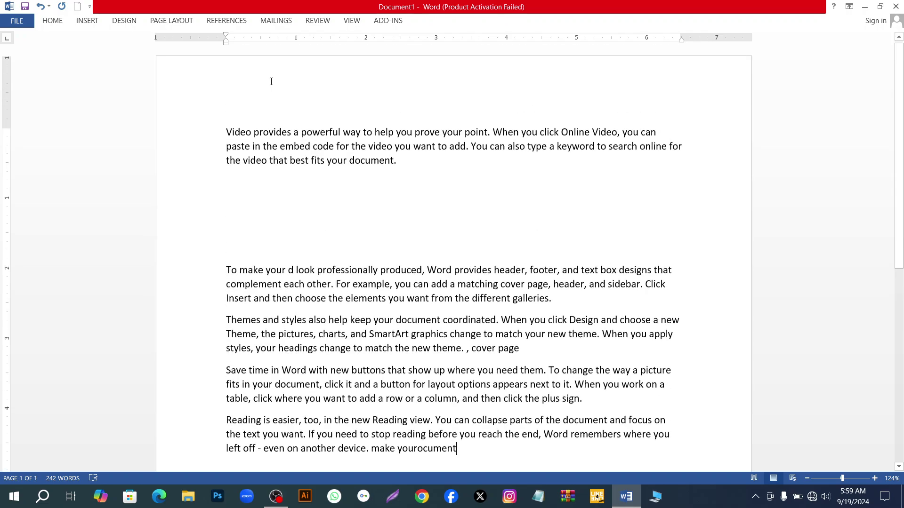
click(53, 20)
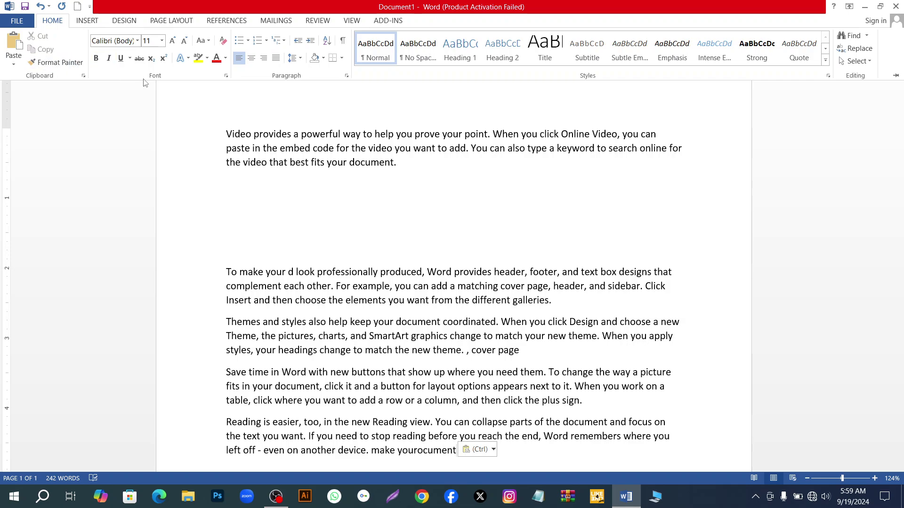
click(227, 76)
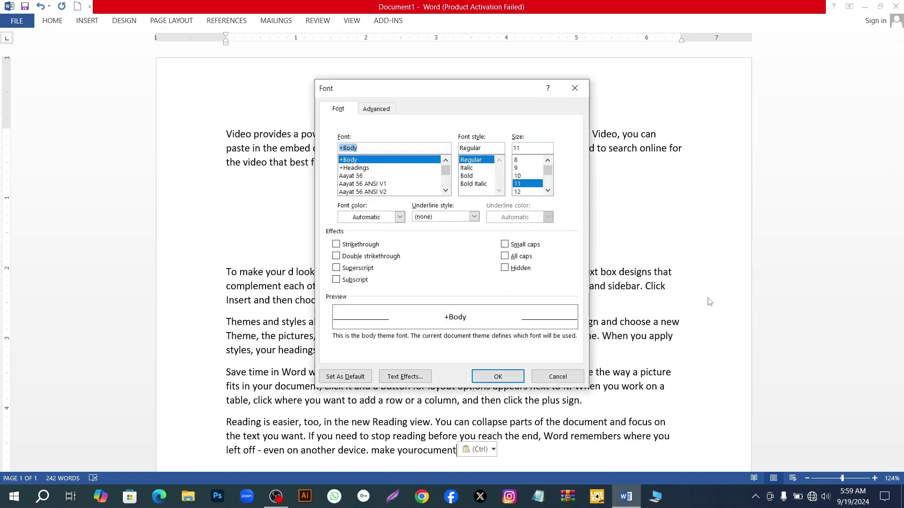
click(576, 89)
Read the Format Painter description and try switching the command on and off without applying any formatting.
click(48, 23)
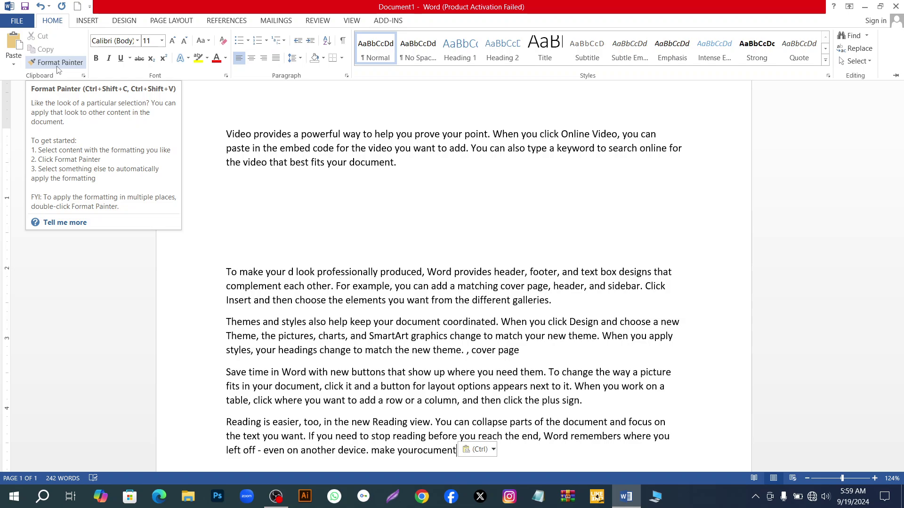
click(75, 66)
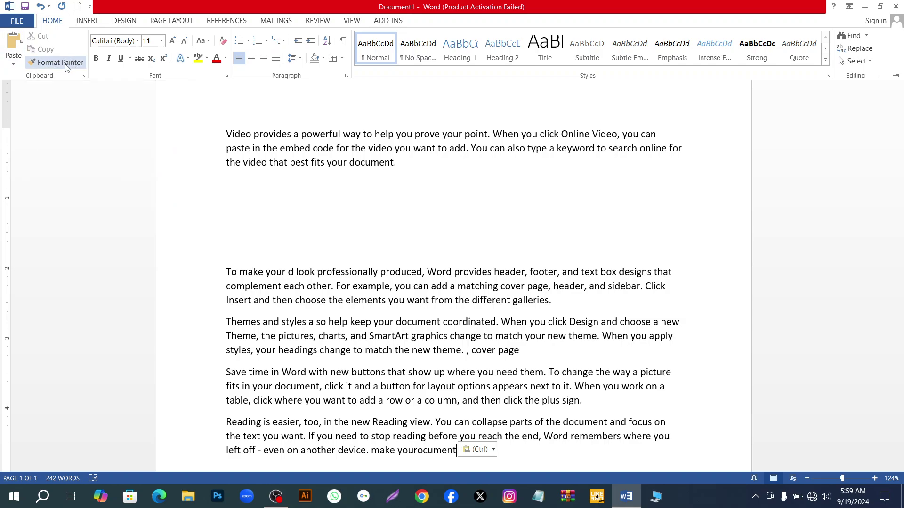
click(66, 66)
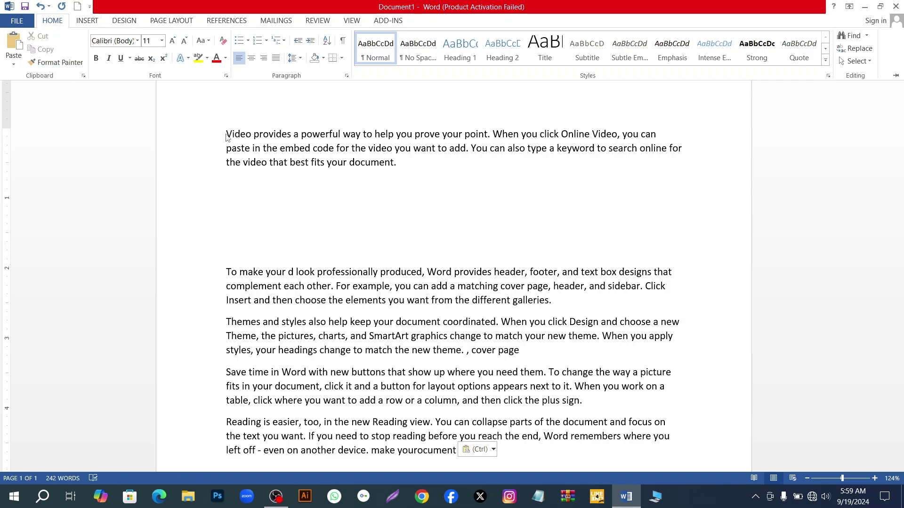
key(ctrl+F1)
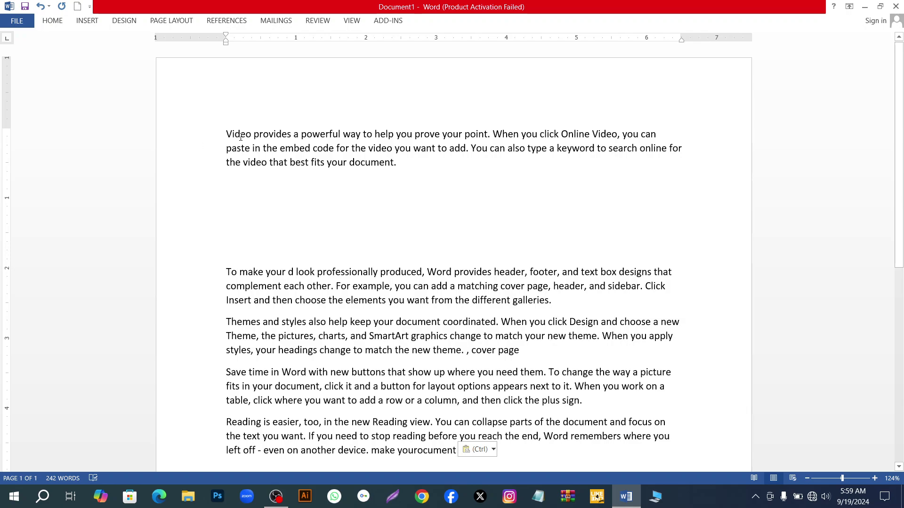
Cut the "Video provides" paragraph through "fits your document" and paste it two new lines below the final paragraph.
drag(223, 134, 392, 163)
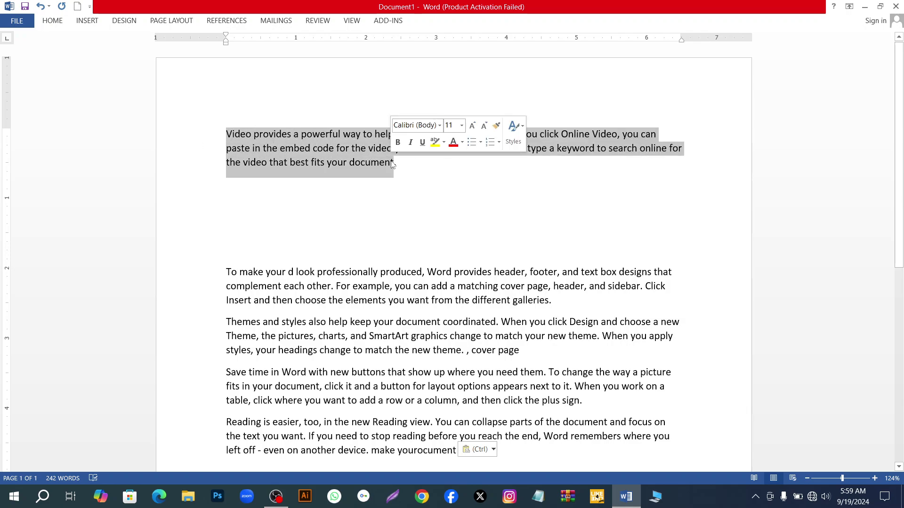
right_click(392, 163)
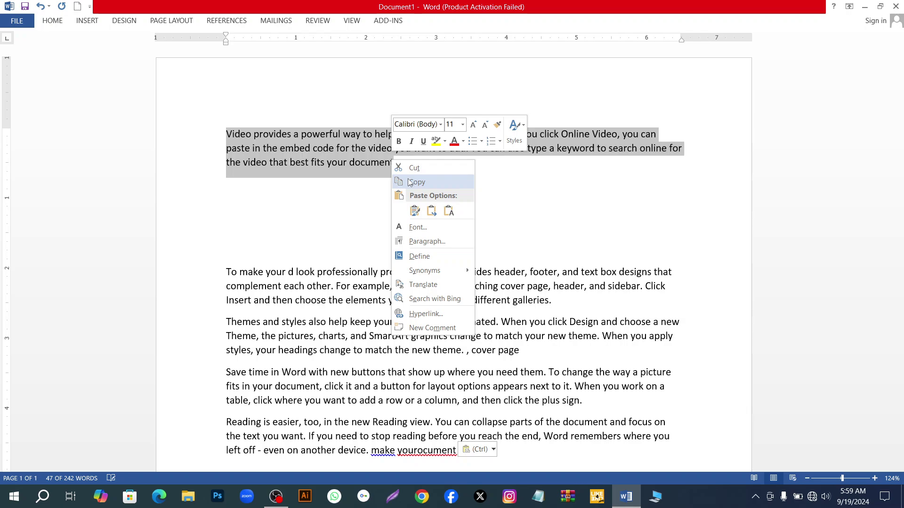
click(414, 168)
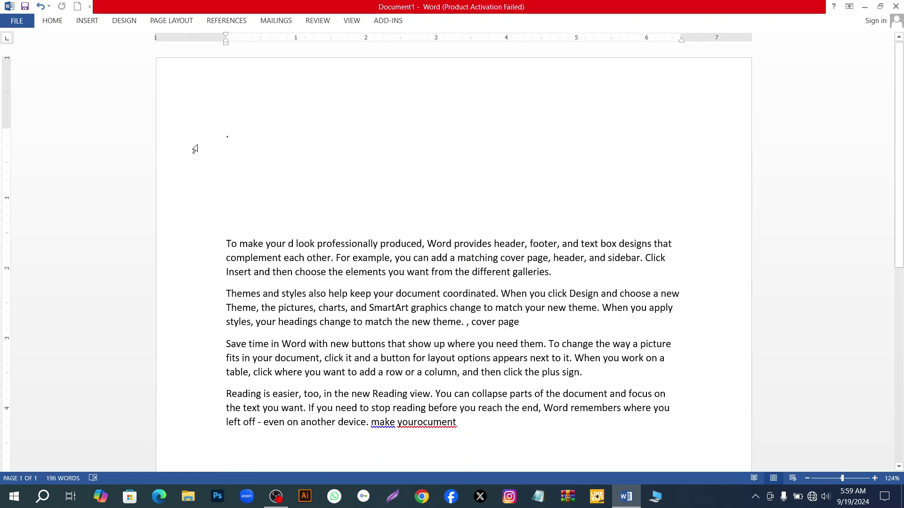
scroll(474, 321, down, 3)
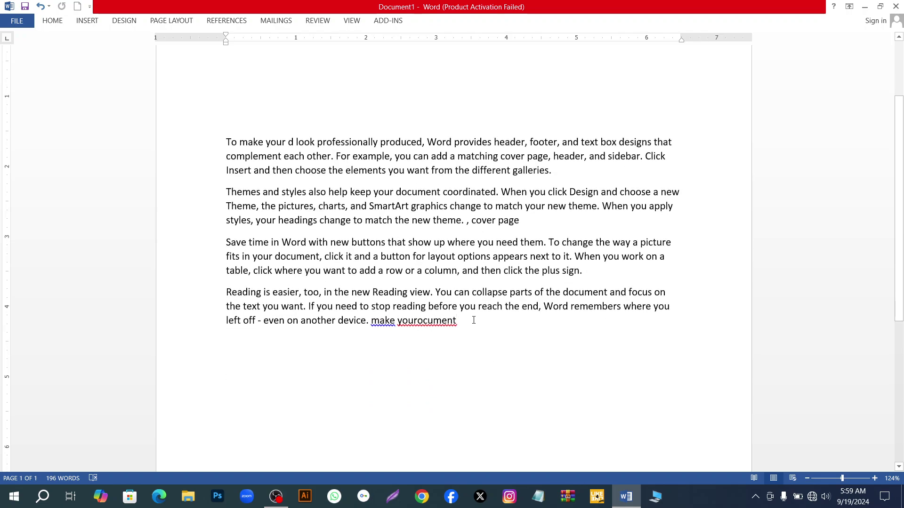
key(Return)
key(Return)
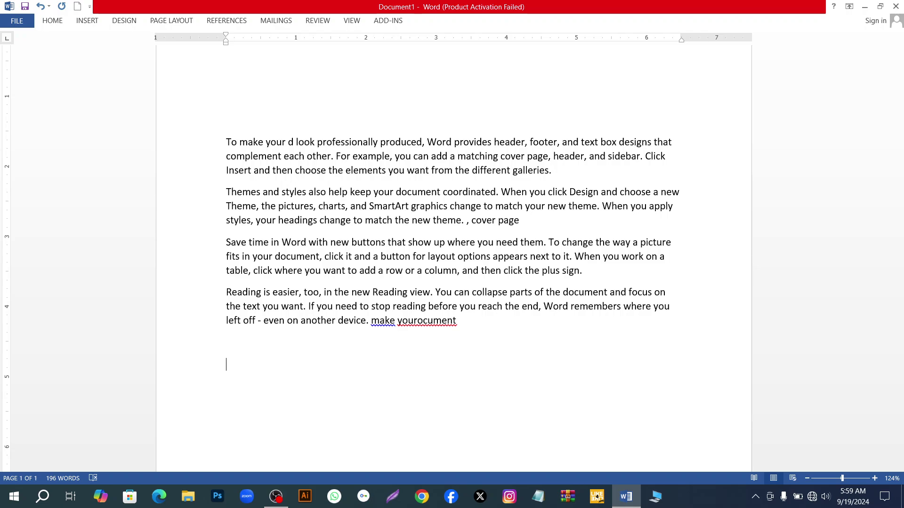
key(ctrl+v)
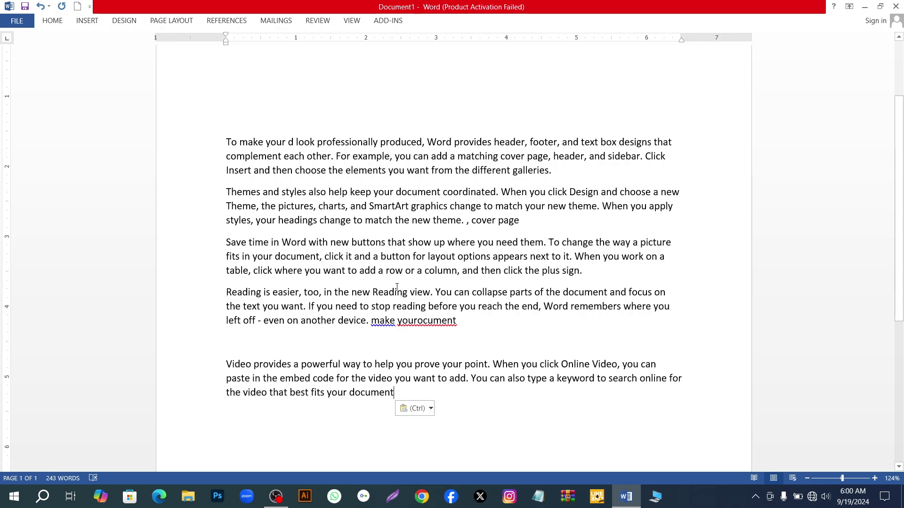
Turn on Format Painter for repeated use with the formatting at the cursor.
scroll(161, 111, up, 3)
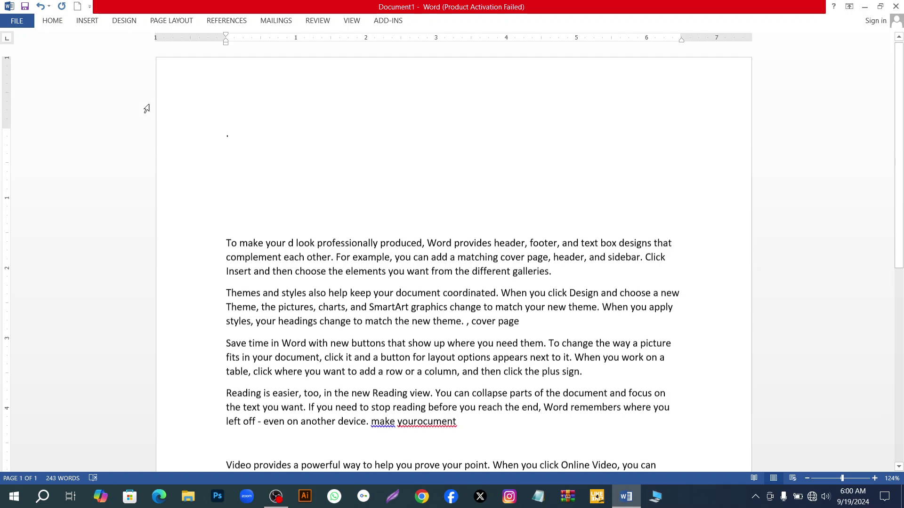
click(60, 22)
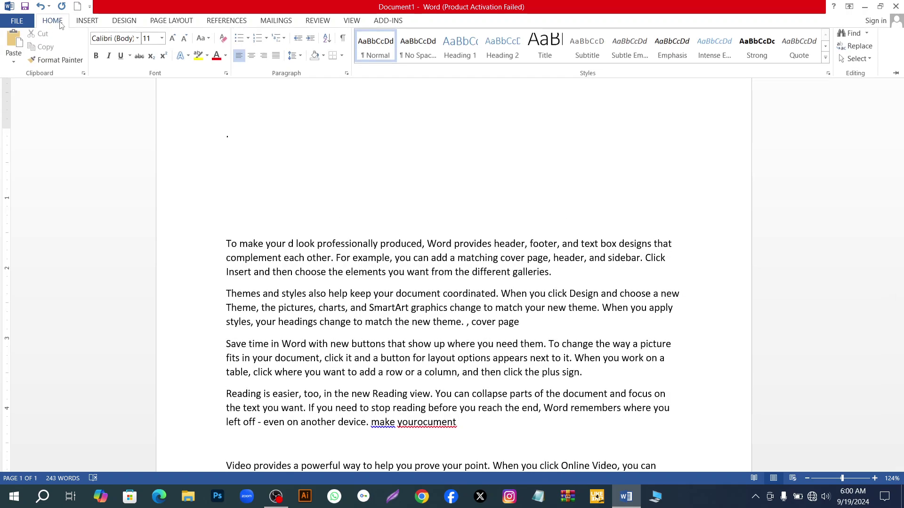
click(70, 65)
double_click(70, 66)
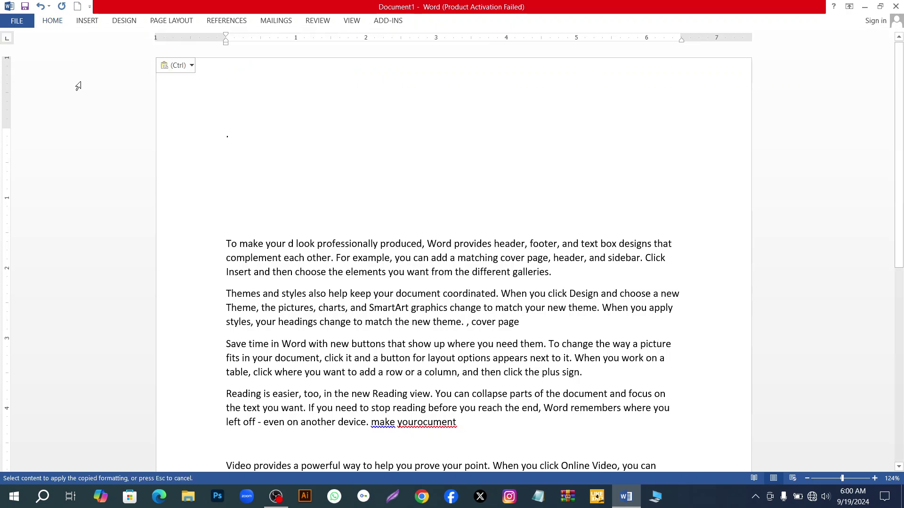
Leave Format Painter and open the Clipboard pane to view the stored items.
click(56, 21)
click(84, 44)
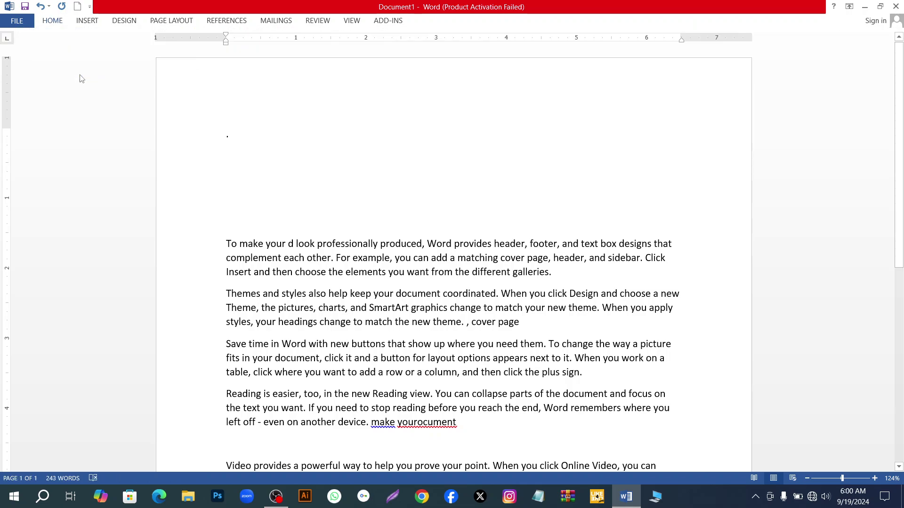
click(53, 20)
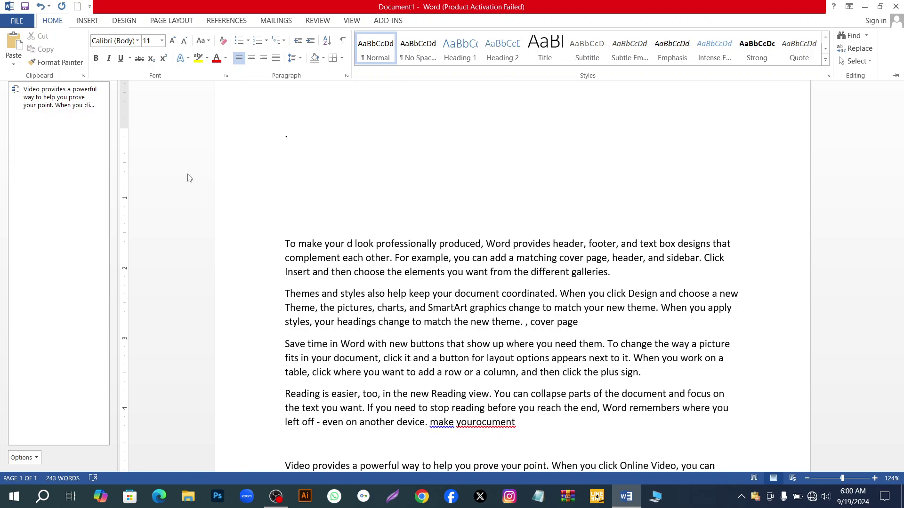
click(55, 62)
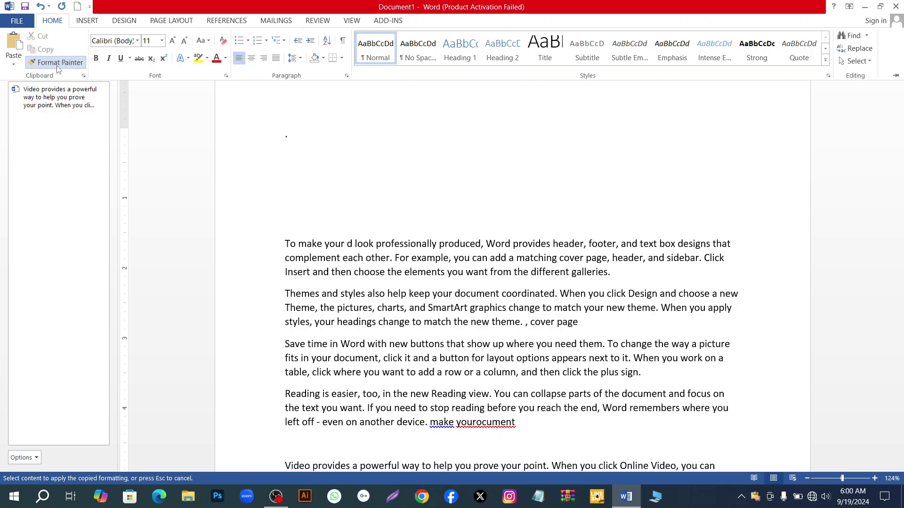
scroll(342, 210, down, 2)
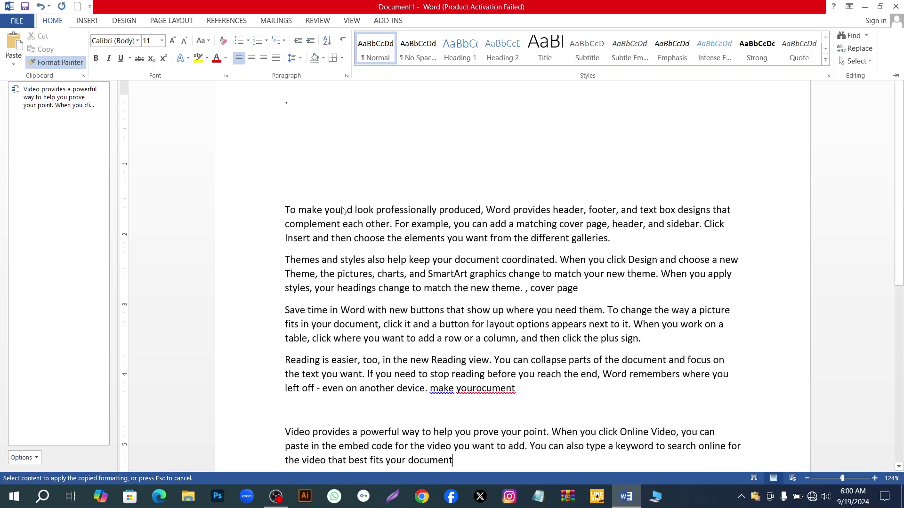
scroll(309, 186, down, 1)
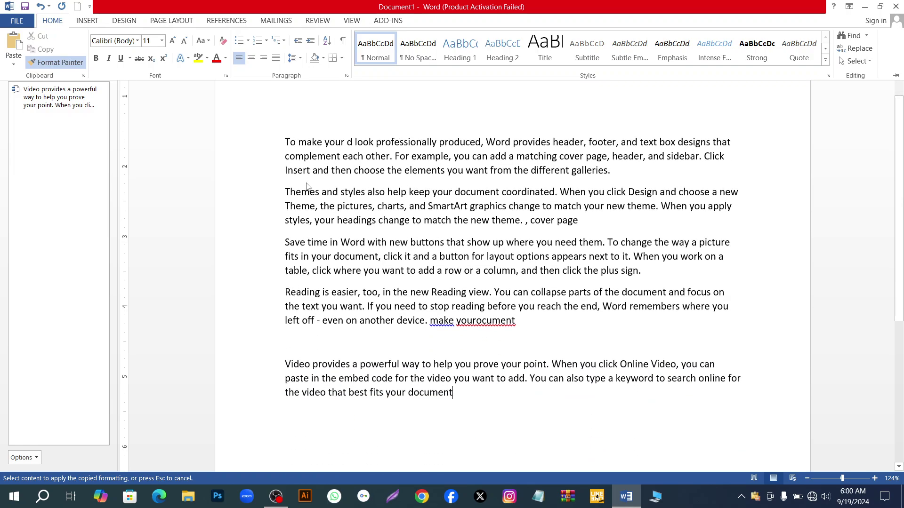
click(276, 497)
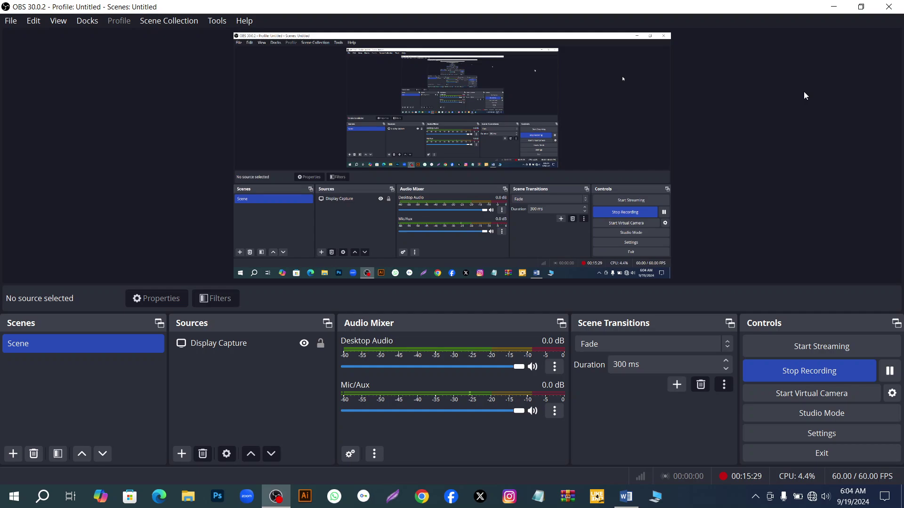
click(834, 6)
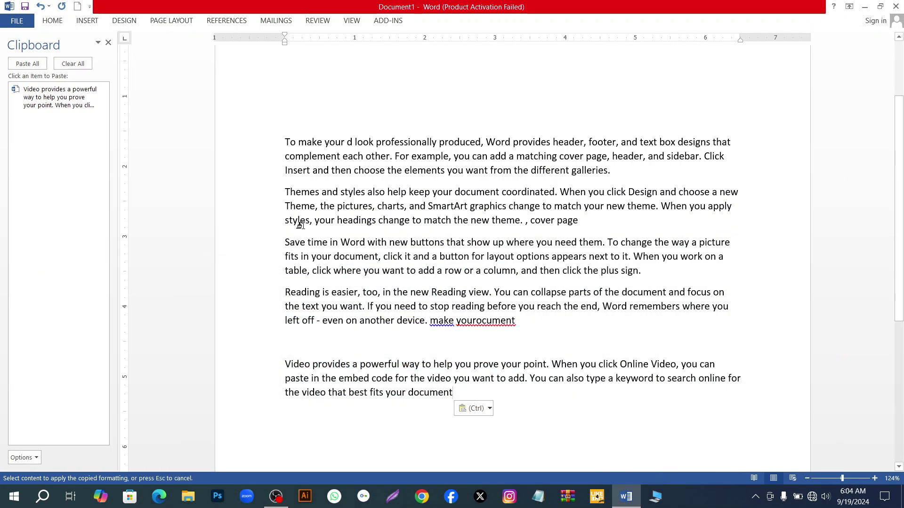
Close the Clipboard pane and enter "Bangladesh" on the empty line directly above the "To make your" paragraph.
click(53, 20)
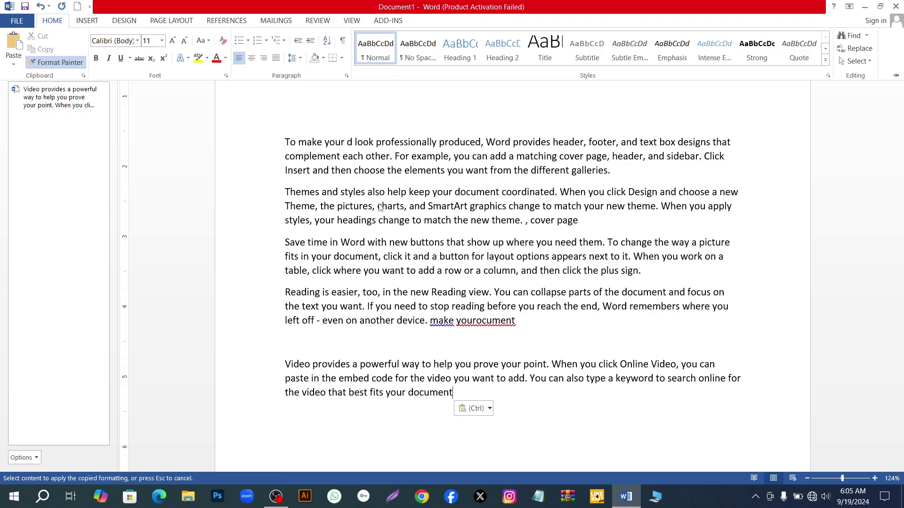
click(84, 76)
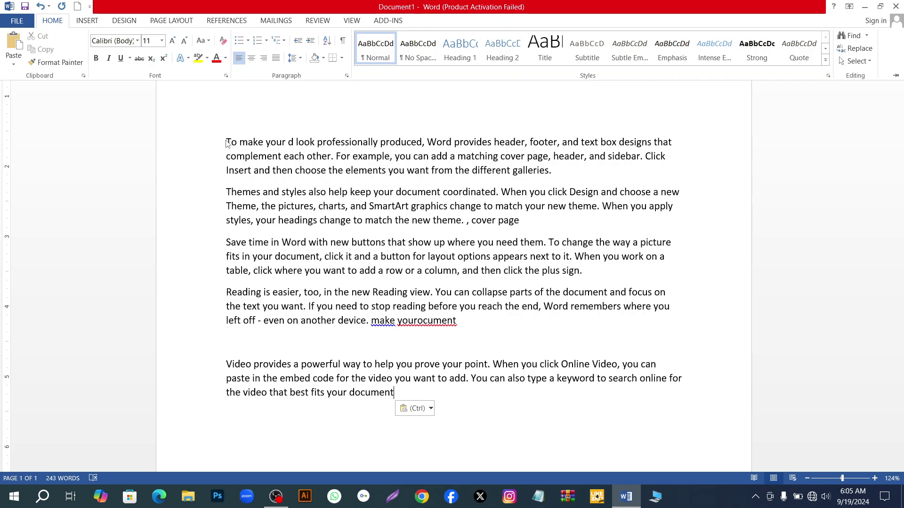
click(408, 113)
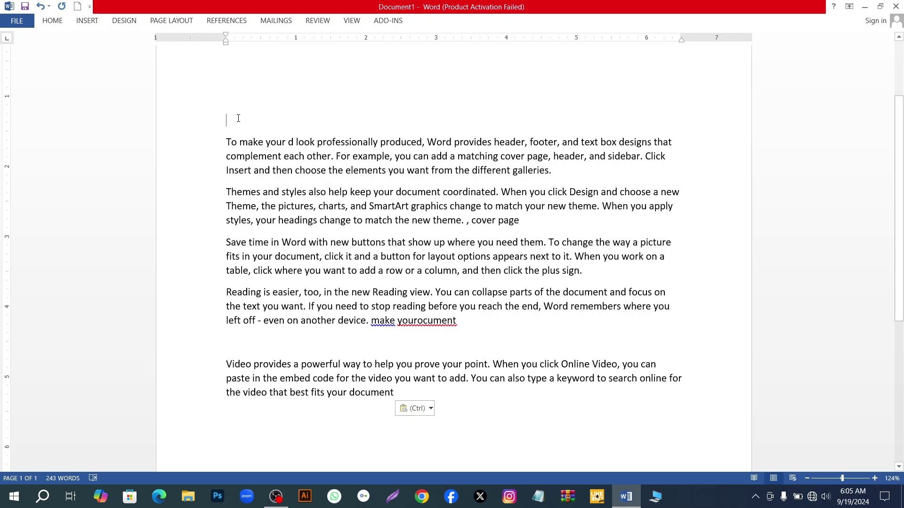
text(Bang)
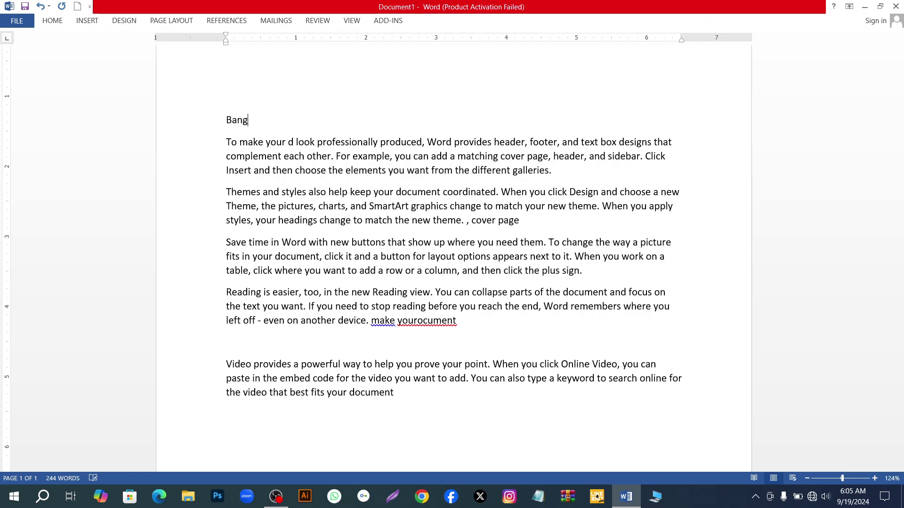
text(ladesh)
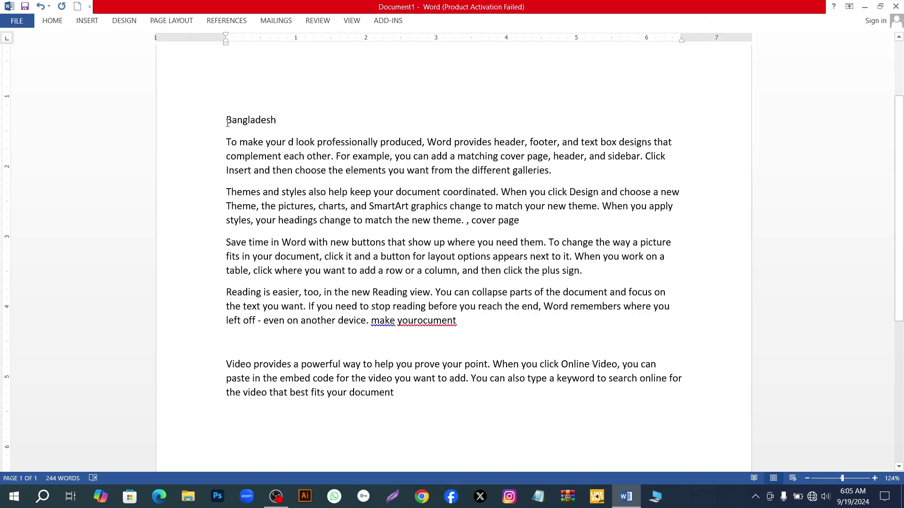
Format the word "Bangladesh" in Times New Roman with a red font color.
drag(226, 117, 274, 120)
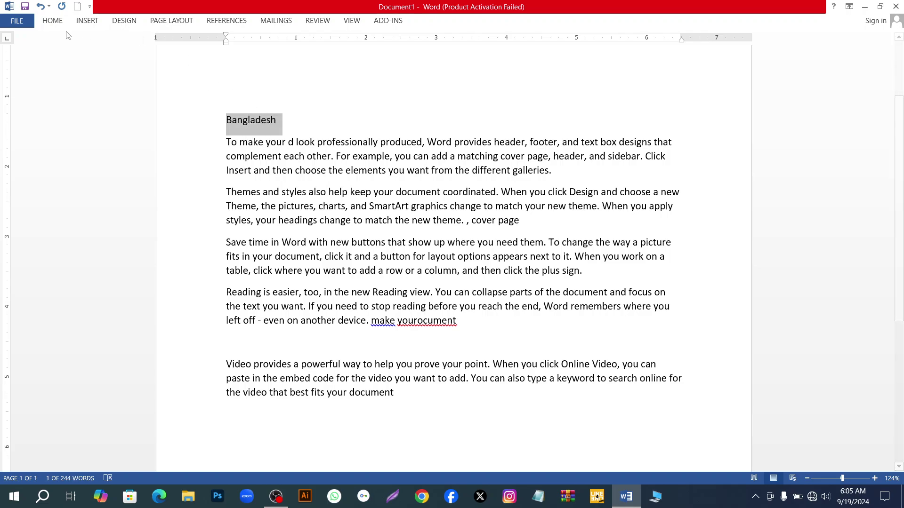
click(52, 21)
click(137, 40)
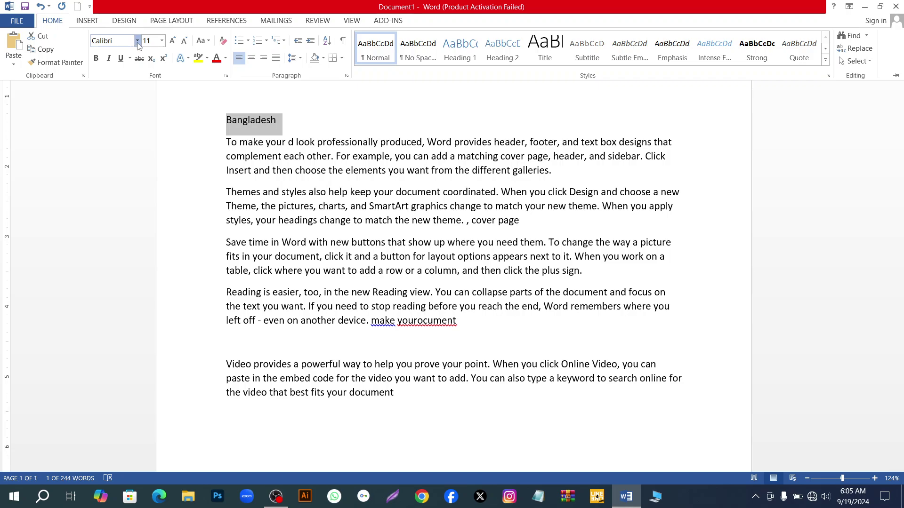
click(146, 110)
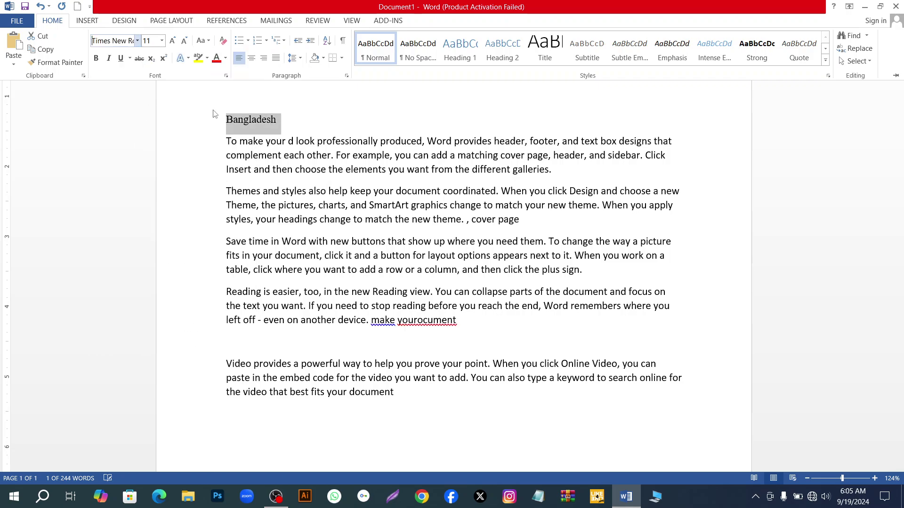
click(225, 58)
click(226, 160)
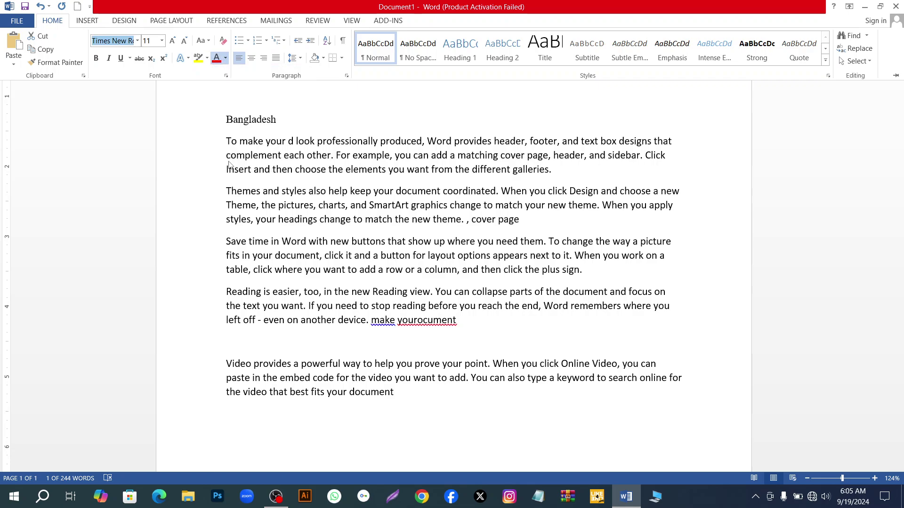
key(ctrl+F1)
click(313, 121)
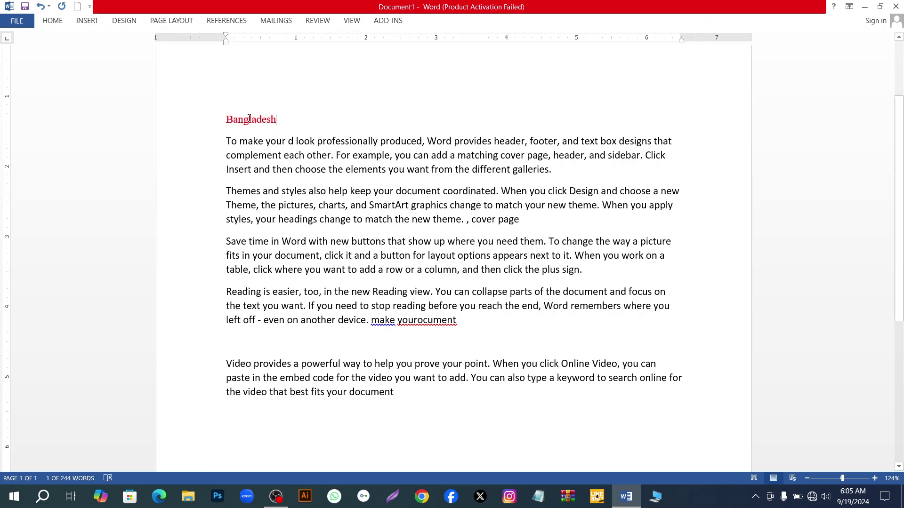
Read the Format Painter description and set the font of "Bangladesh" to Shorif Bongobondhu UNICODE.
drag(226, 120, 281, 120)
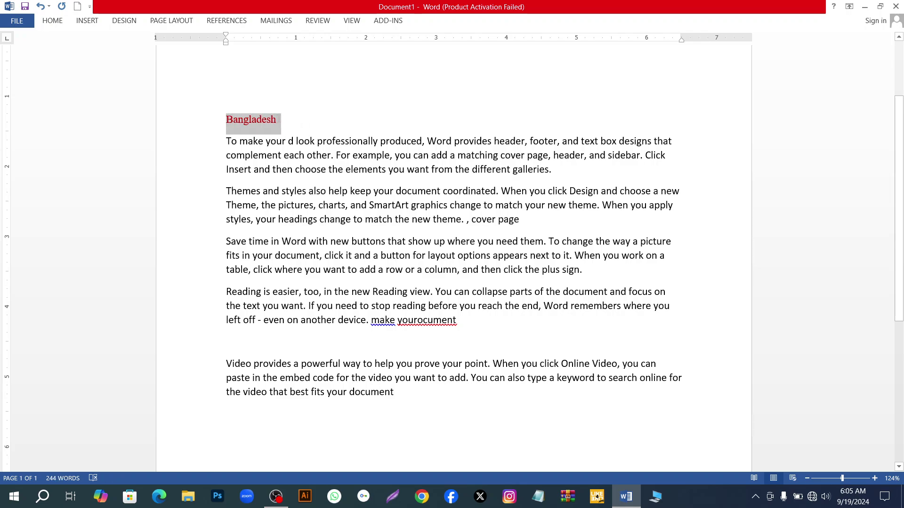
click(53, 21)
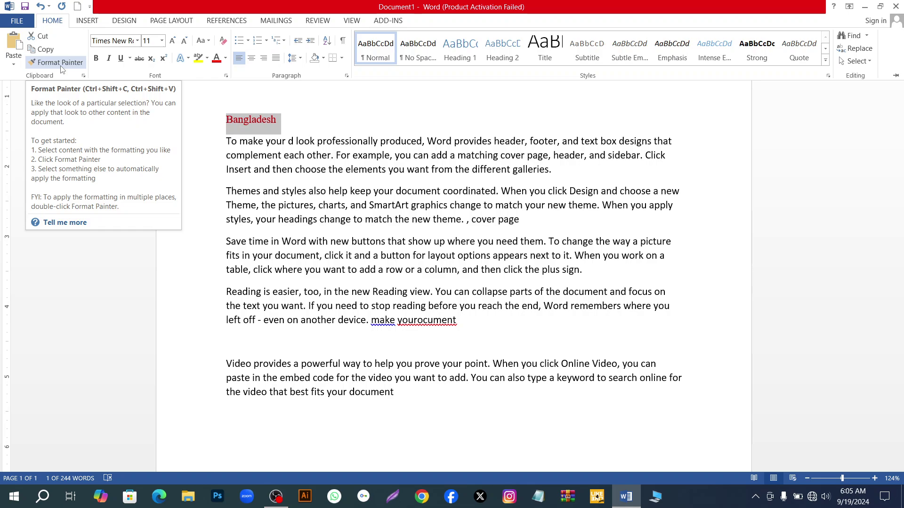
click(398, 123)
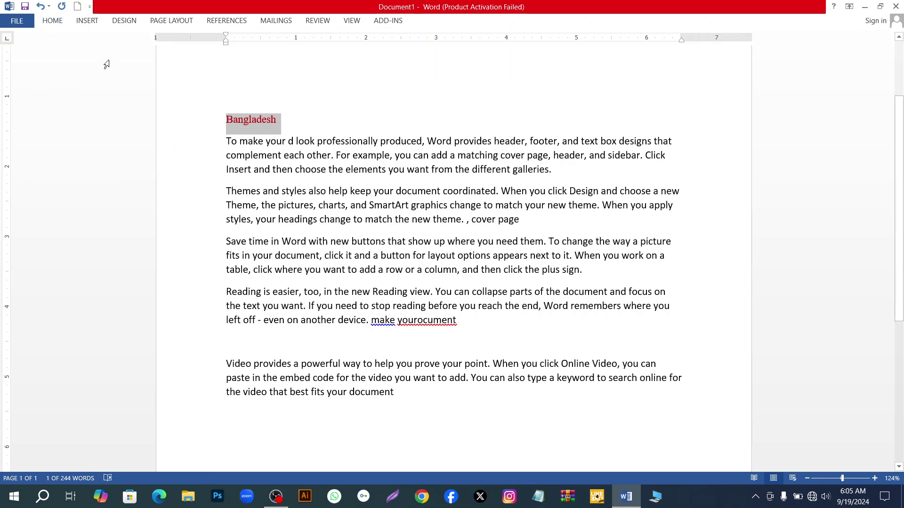
click(53, 21)
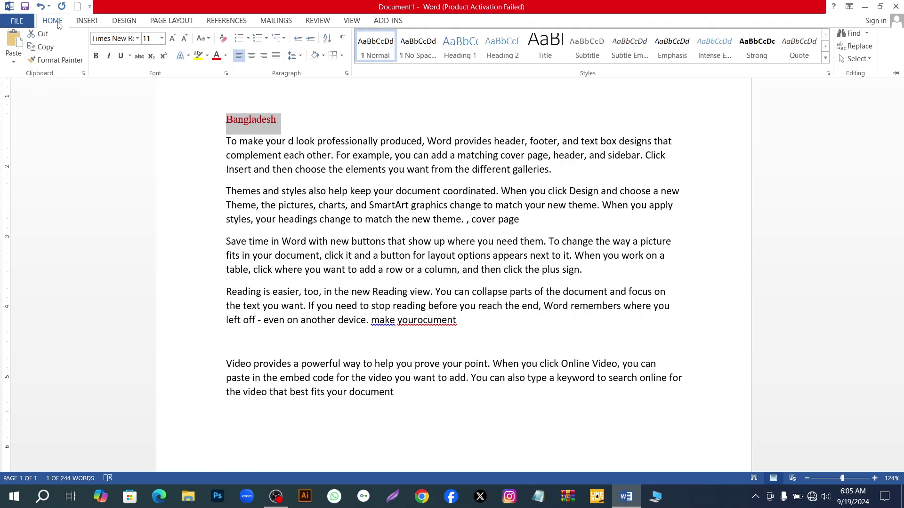
click(137, 41)
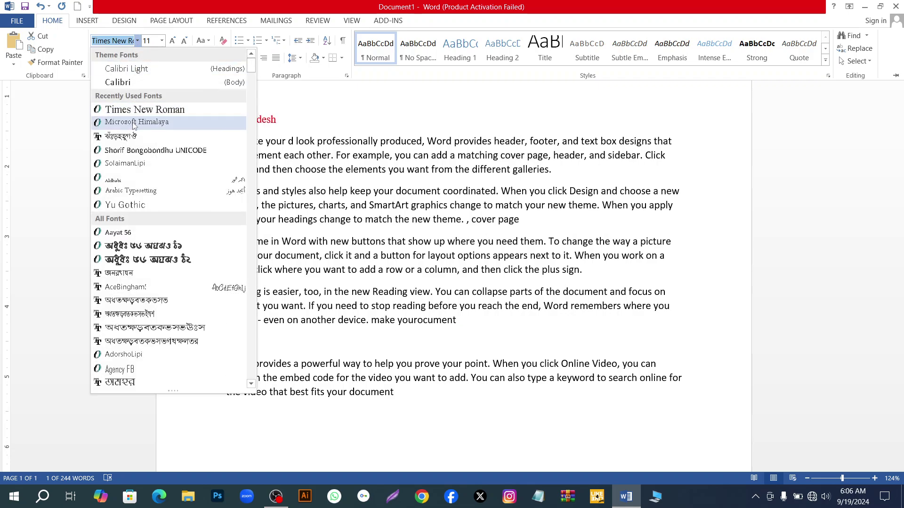
click(136, 150)
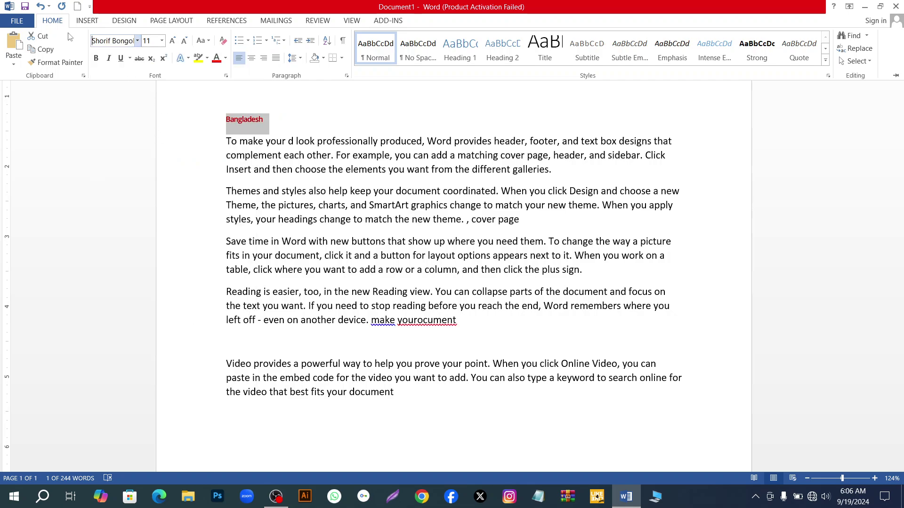
Set the font of the selected "Bangladesh" line to SolaimanLipi and deselect it.
click(137, 41)
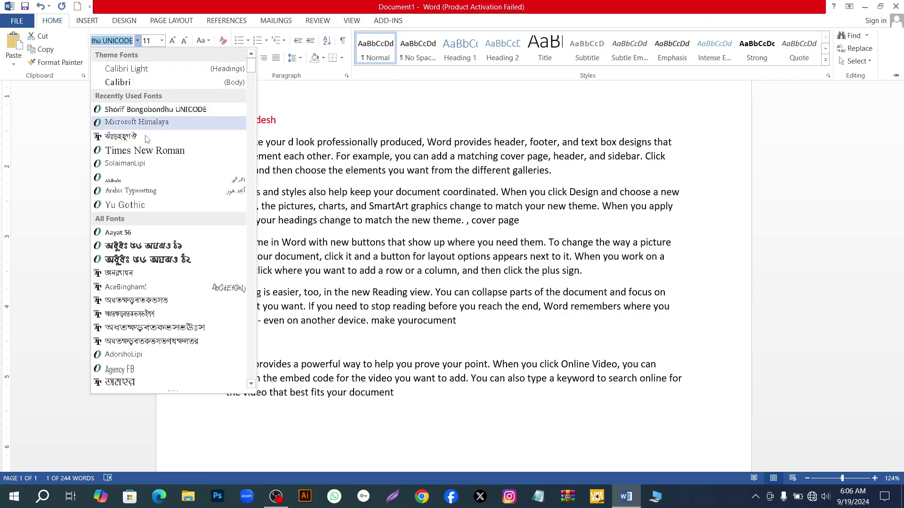
click(145, 163)
click(416, 120)
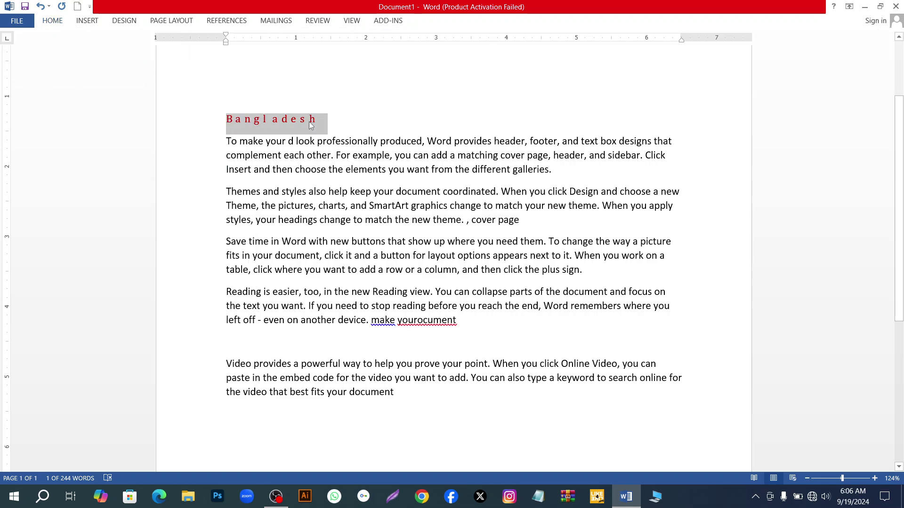
click(341, 121)
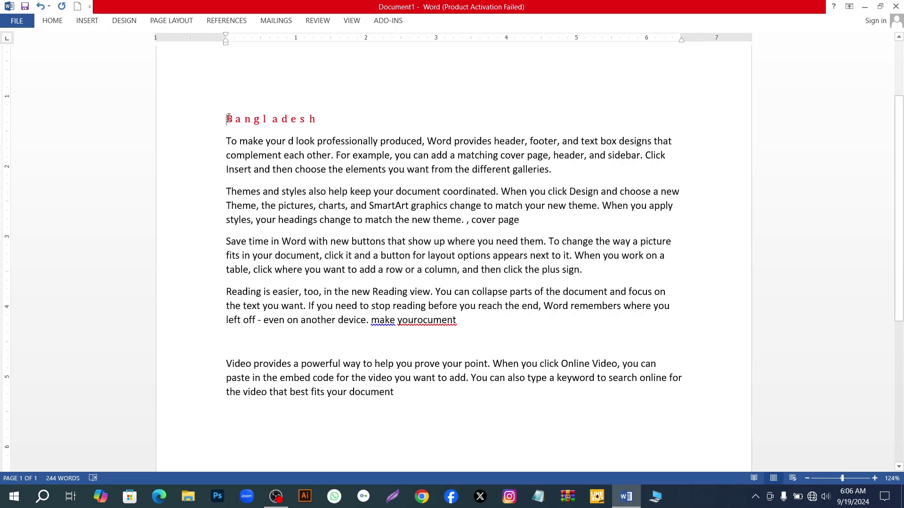
Copy the formatting of "Bangladesh" with Format Painter onto "Word" in the "To make your" paragraph.
drag(228, 119, 318, 126)
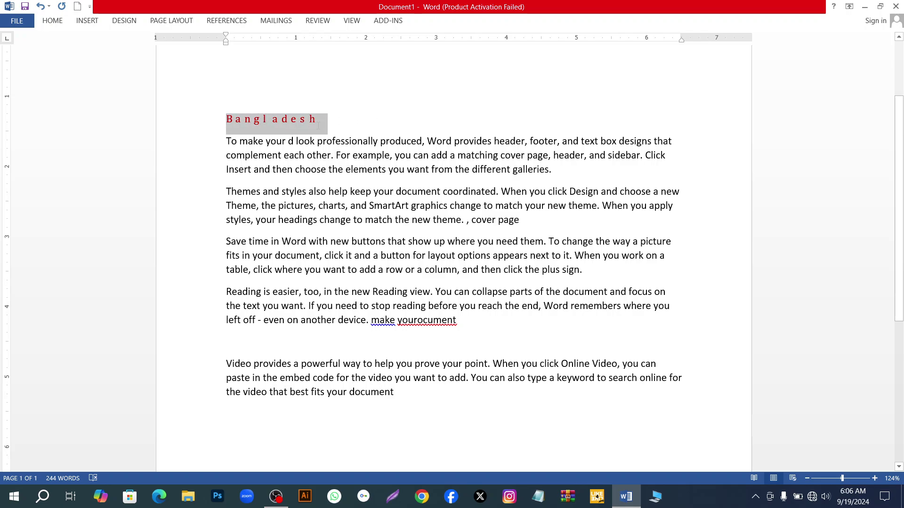
click(52, 20)
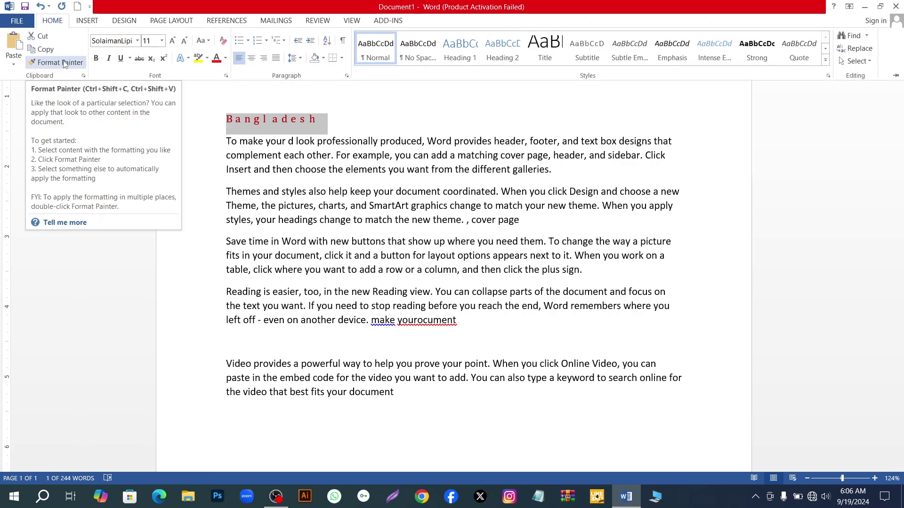
click(64, 65)
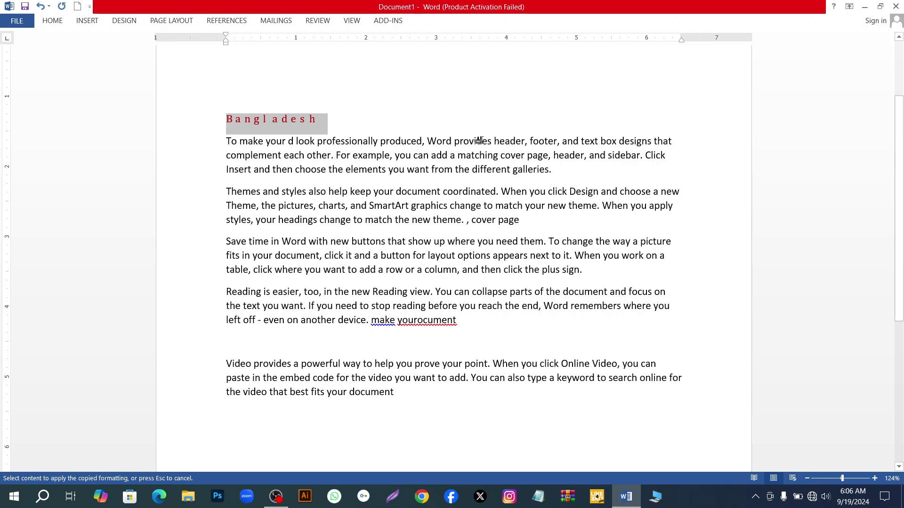
click(429, 141)
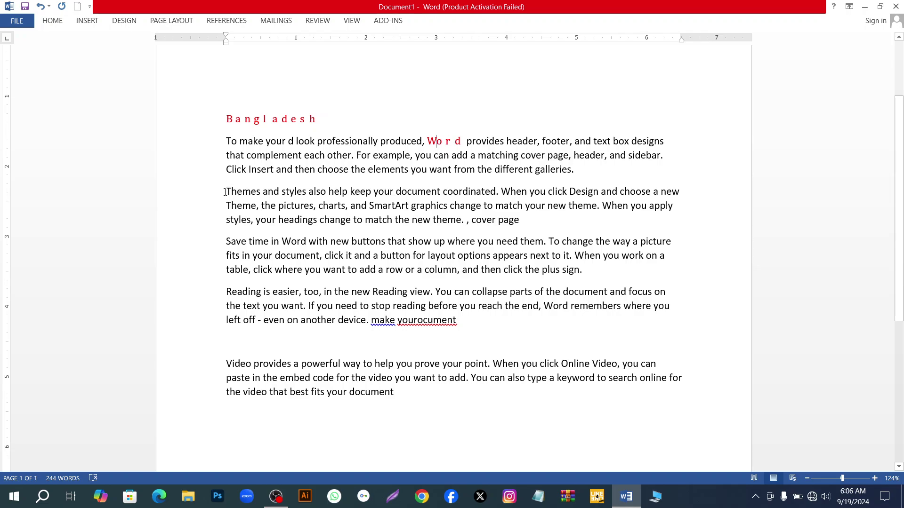
drag(227, 191, 530, 220)
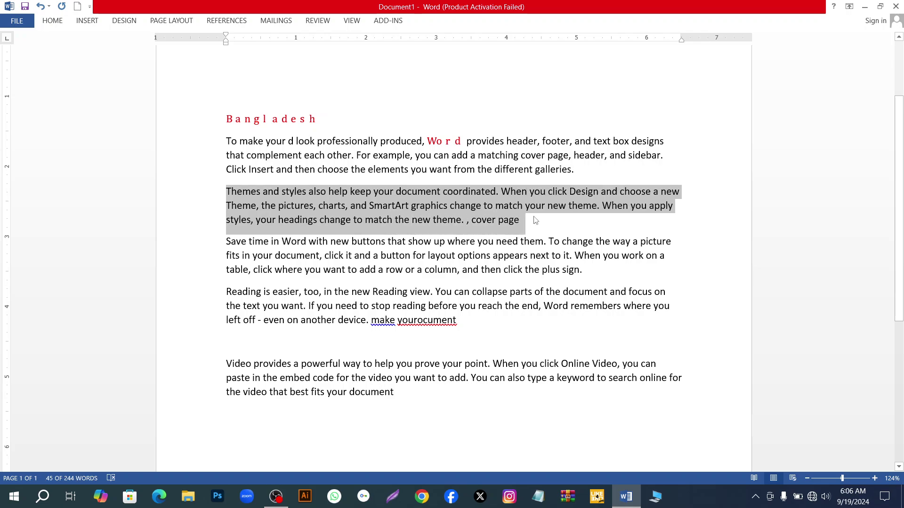
click(535, 220)
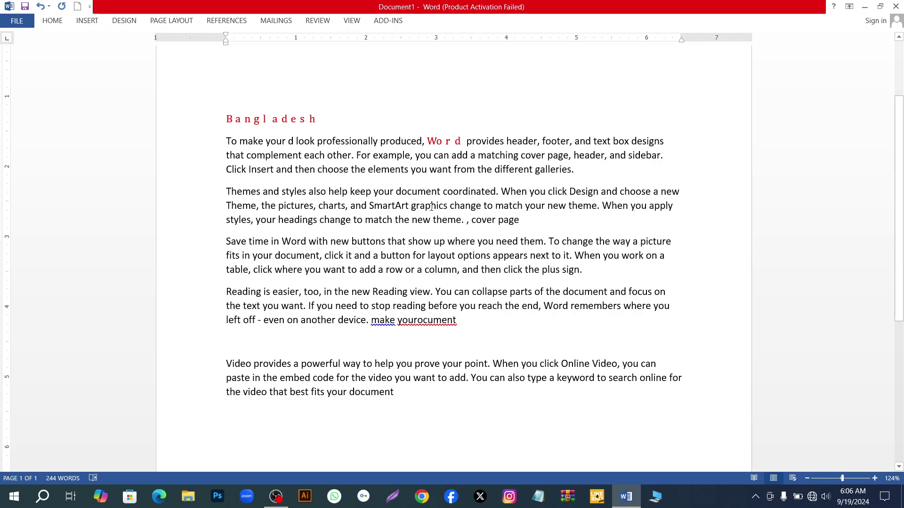
click(50, 21)
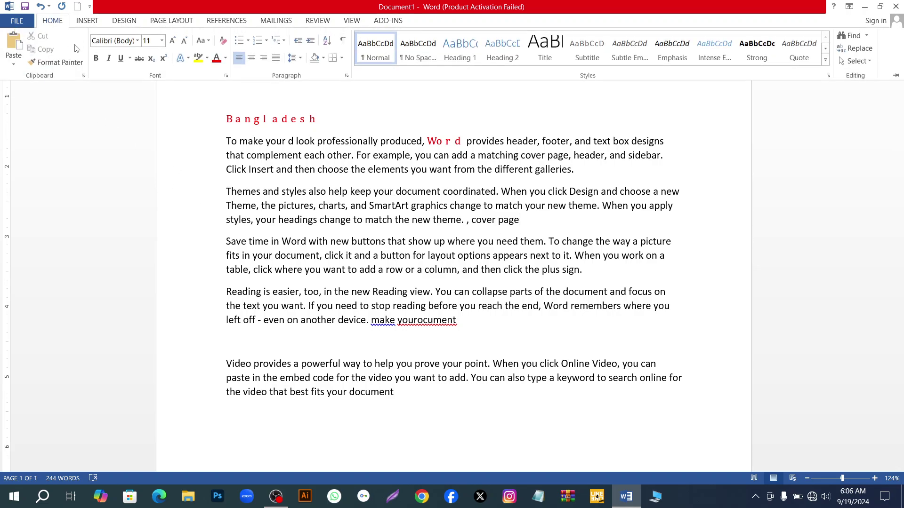
click(227, 121)
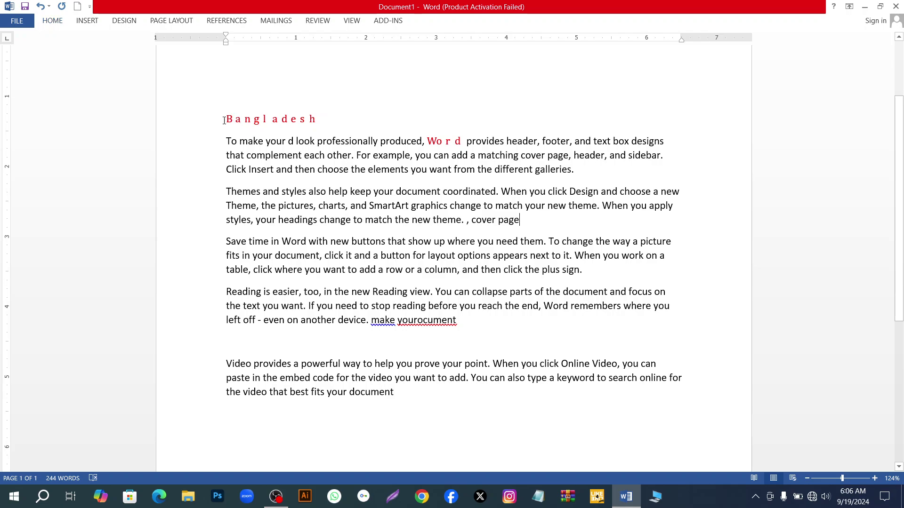
Turn on Format Painter for repeated use with the formatting of "Bangladesh" and apply it to the whole "Themes and styles" paragraph.
drag(229, 119, 328, 121)
click(52, 21)
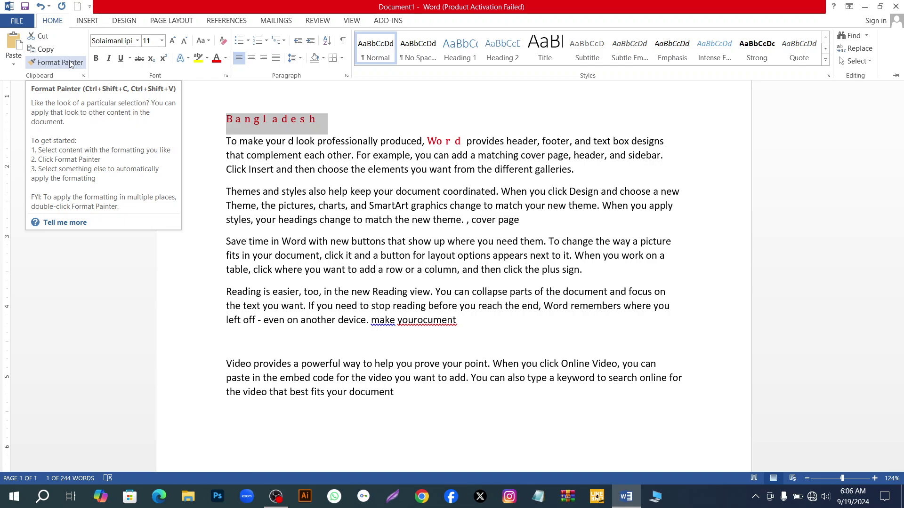
click(69, 63)
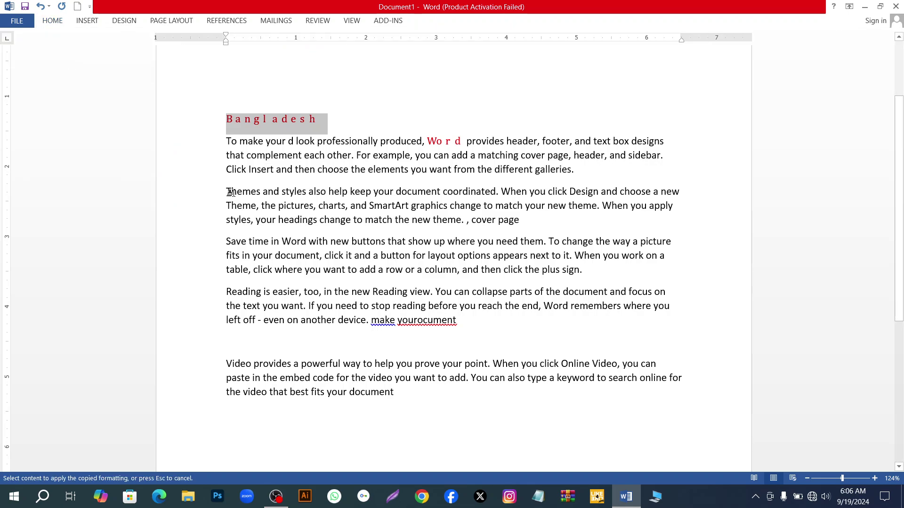
mouse_move(225, 193)
mouse_down()
mouse_move(347, 216)
mouse_move(513, 227)
mouse_up()
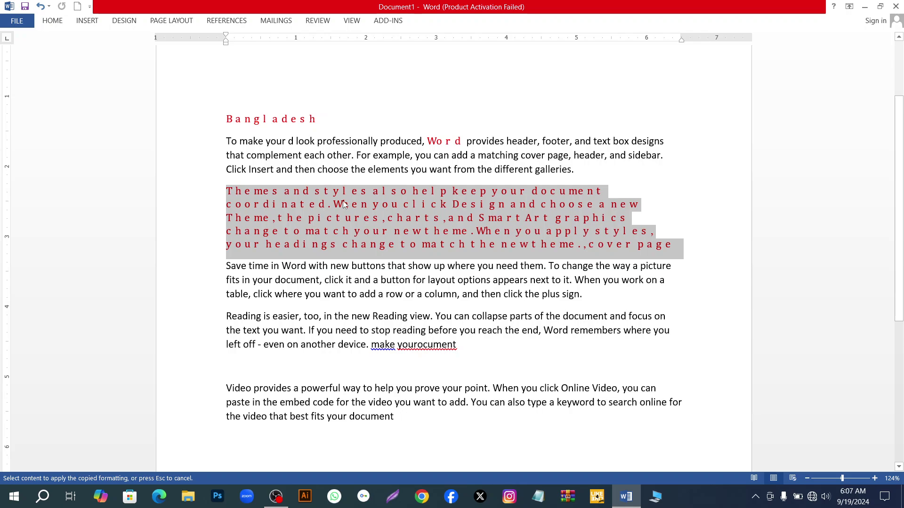
Apply the copied formatting to the second line of the "Save time" paragraph and to the empty line above "Bangladesh".
click(186, 285)
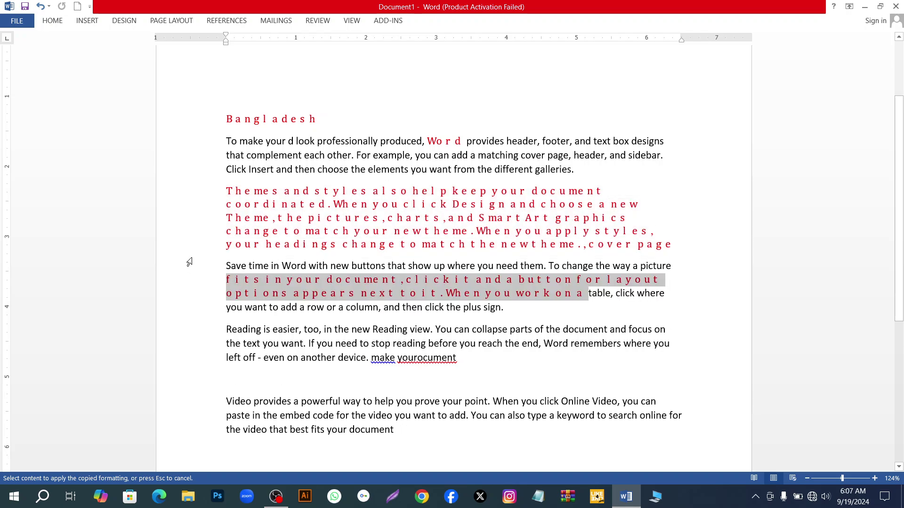
click(187, 108)
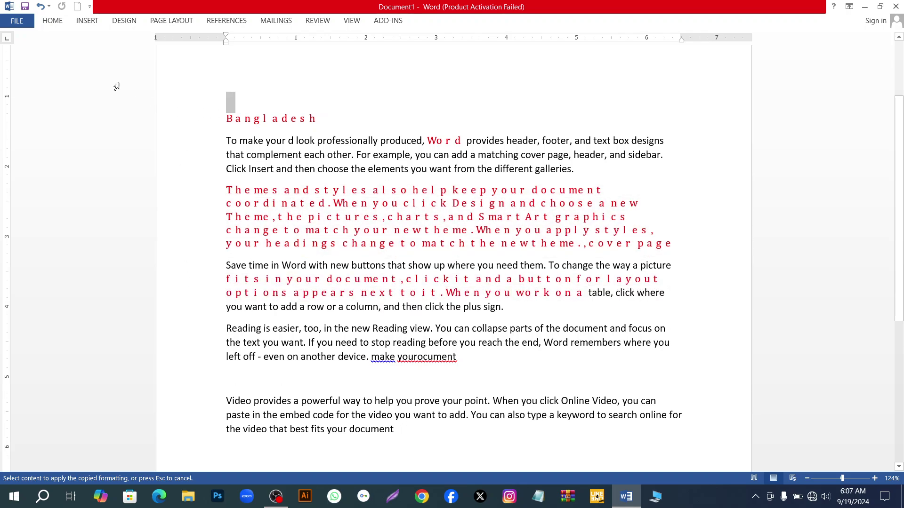
click(53, 20)
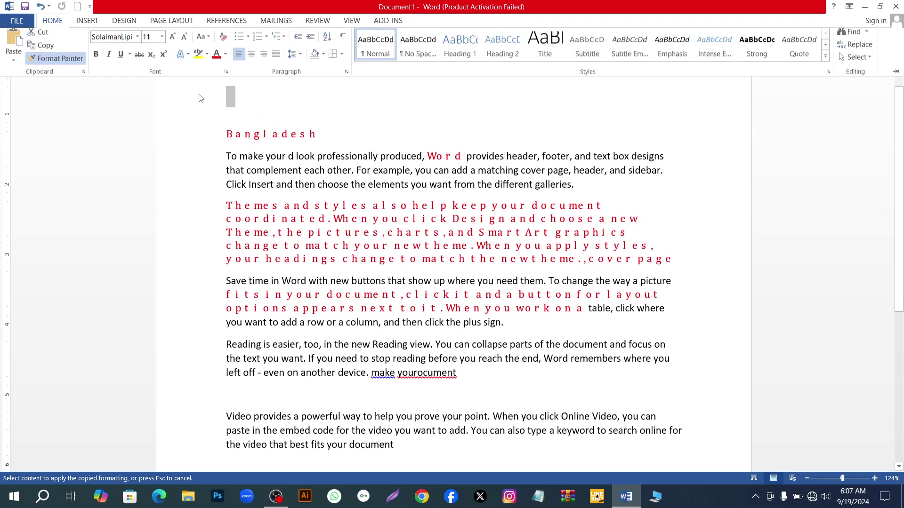
click(228, 137)
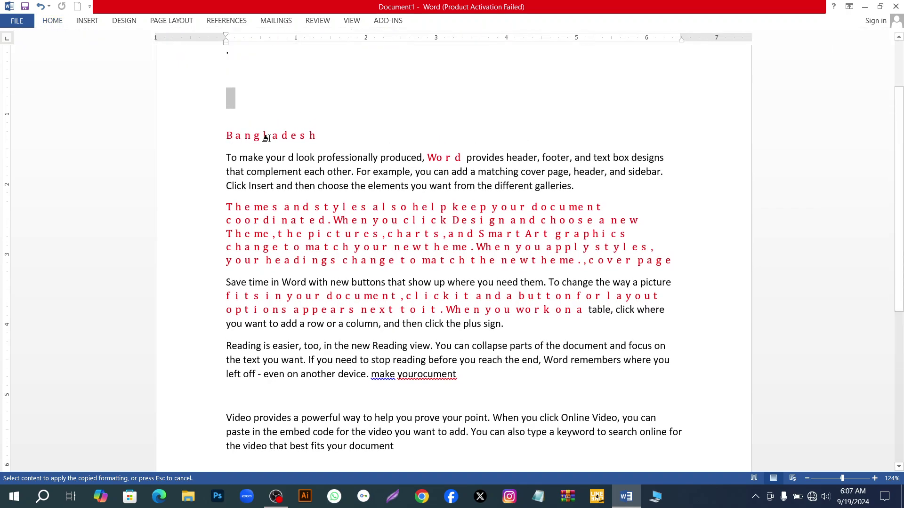
click(361, 113)
Turn off Format Painter, restart it with the formatting of the "Bangladesh" line, and turn it off again.
drag(223, 131, 321, 138)
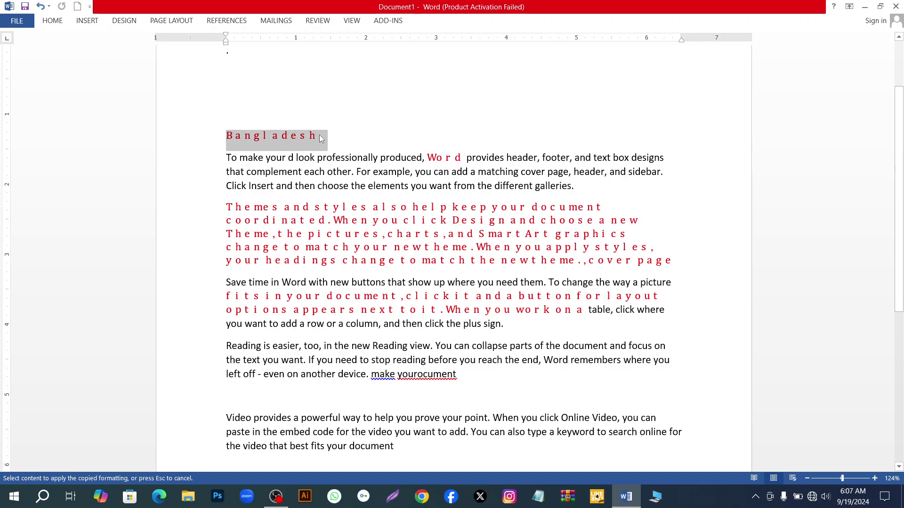
click(53, 21)
click(72, 66)
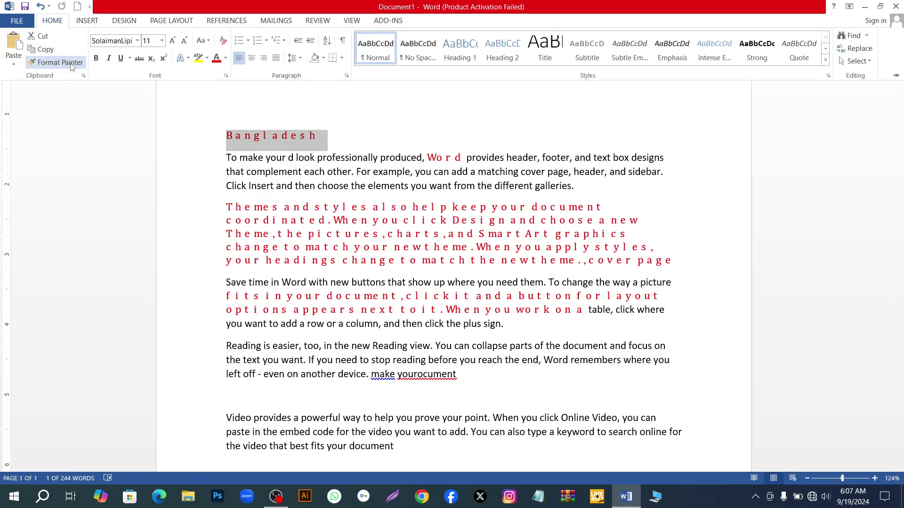
click(72, 66)
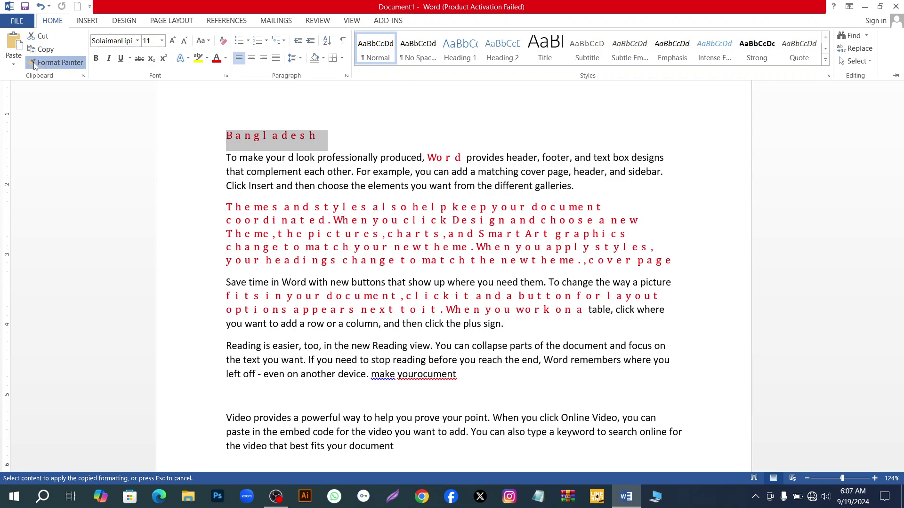
click(51, 21)
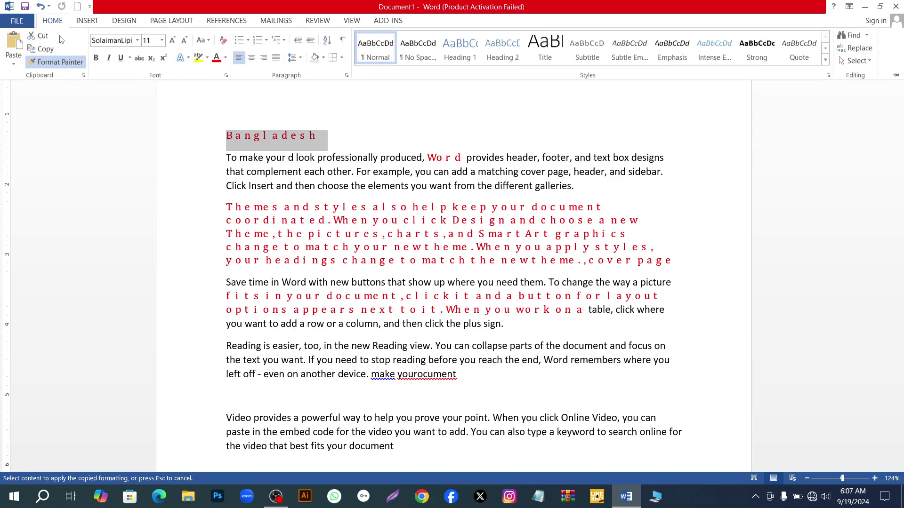
click(262, 115)
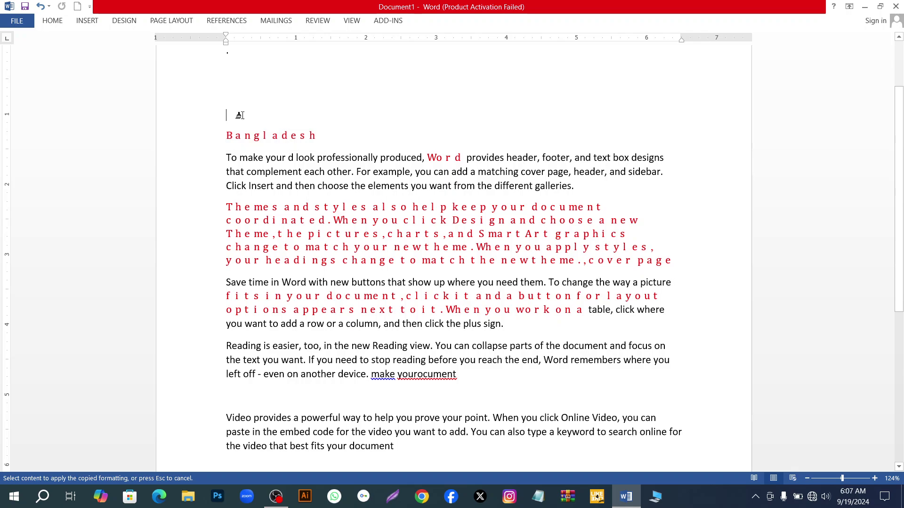
click(49, 22)
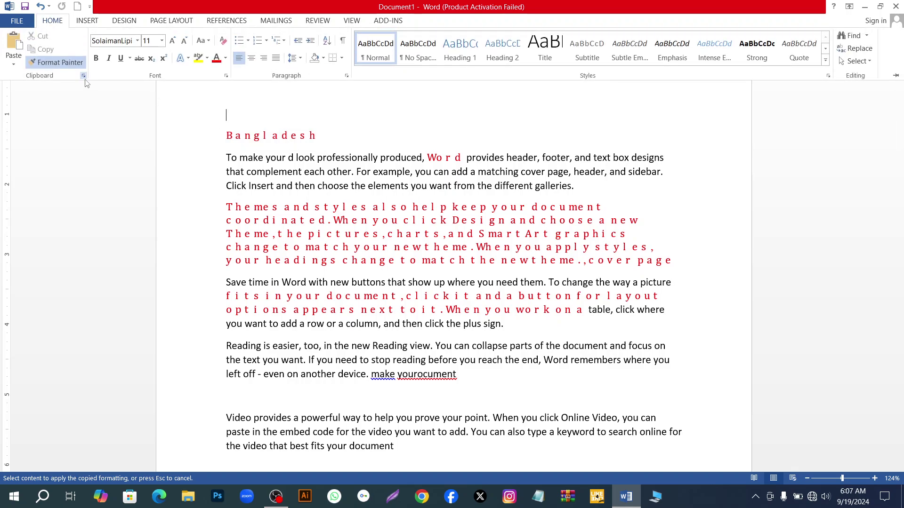
click(73, 64)
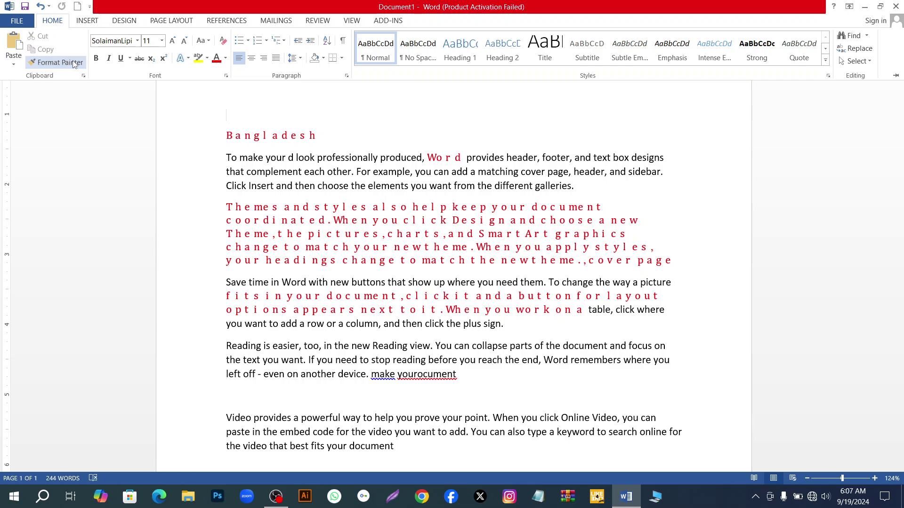
Practise turning on Format Painter for repeated use from the empty line above "Bangladesh" and turning it off.
click(74, 65)
click(74, 65)
click(74, 64)
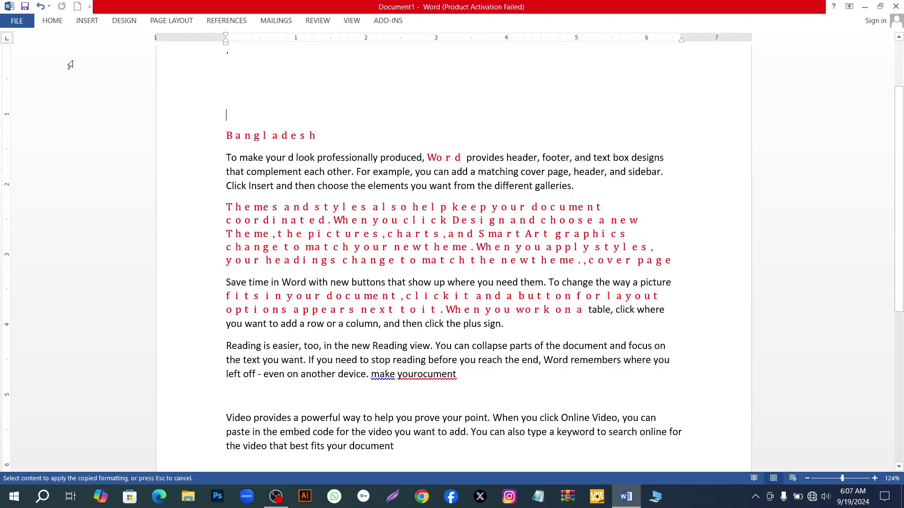
click(51, 22)
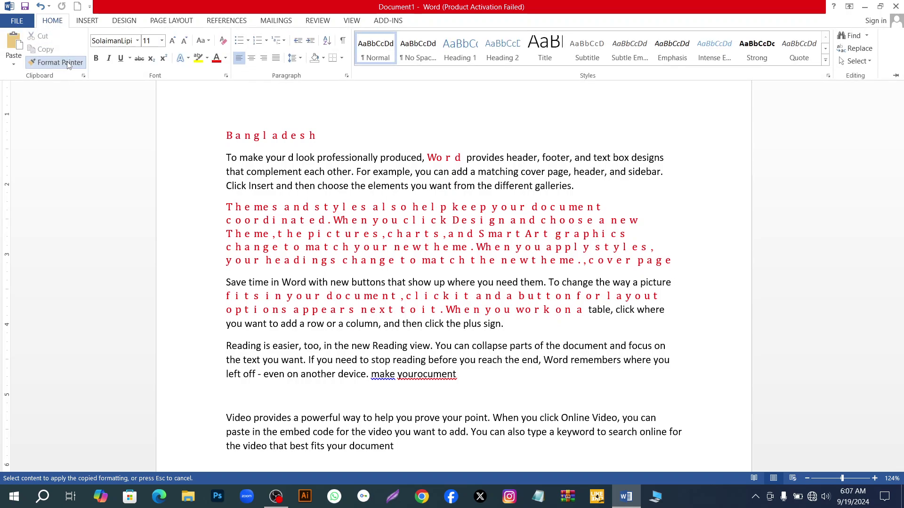
click(34, 66)
click(33, 66)
click(34, 66)
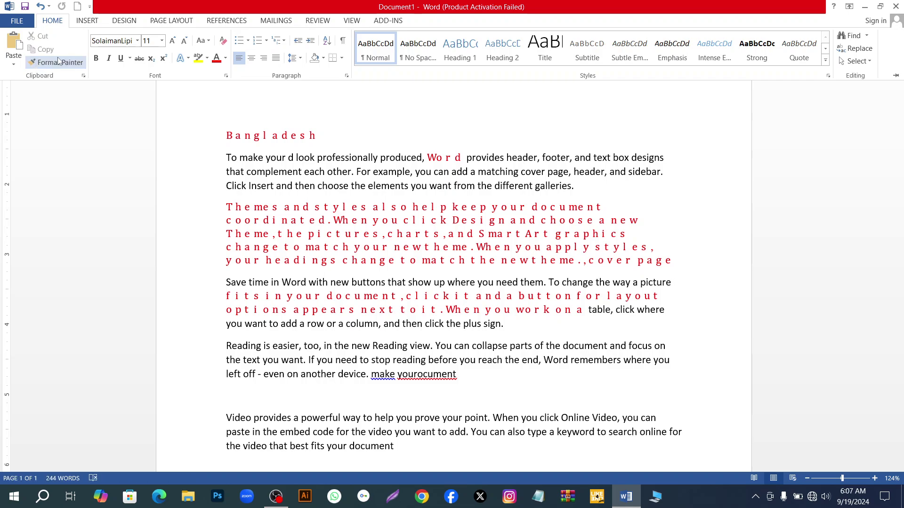
Undo all Format Painter applications and the SolaimanLipi font change on "Bangladesh", and deselect the line.
key(ctrl+z)
key(ctrl+z)
key(ctrl+z)
key(ctrl+z)
key(ctrl+z)
key(ctrl+z)
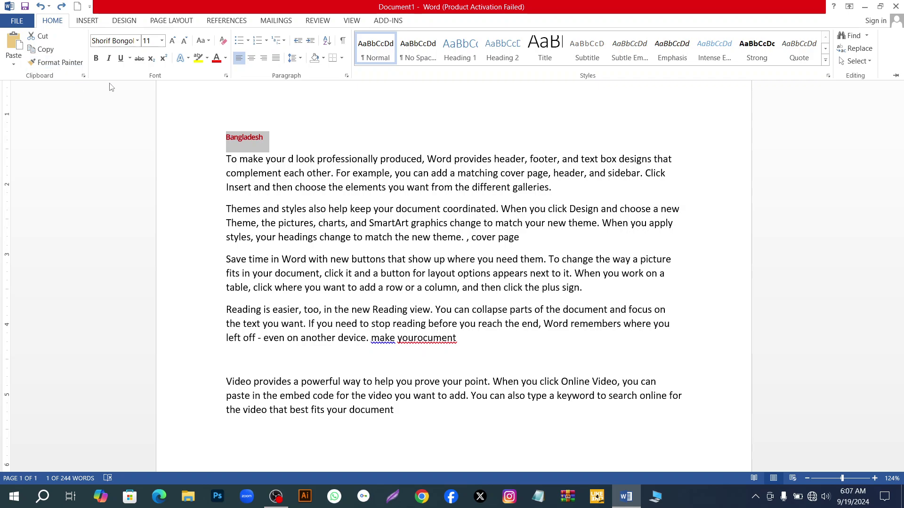
key(ctrl+F1)
click(303, 119)
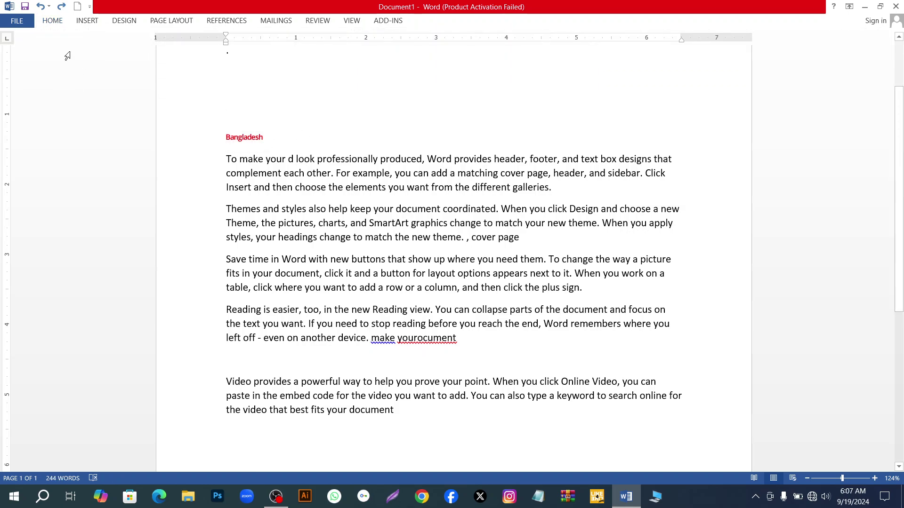
Copy the formatting of the "Bangladesh" line once with Format Painter onto "Word" in the "To make your" paragraph.
key(ctrl+F1)
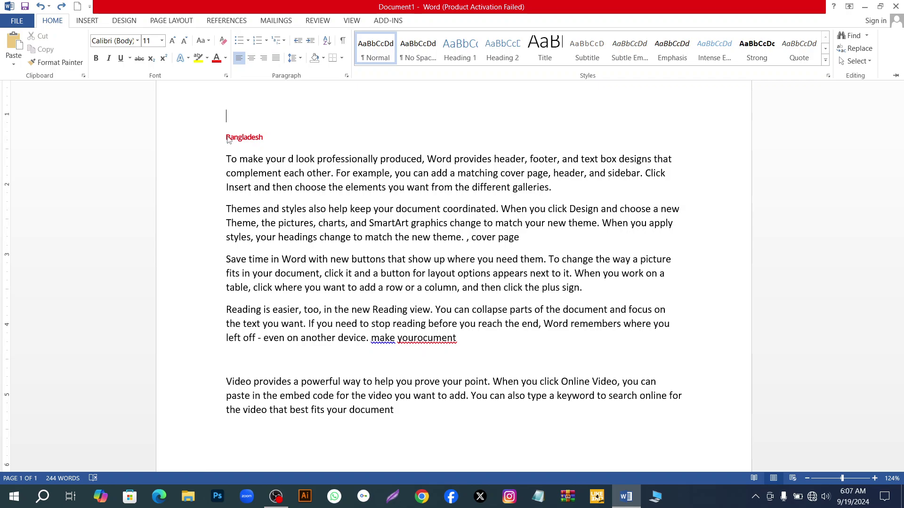
key(ctrl+F1)
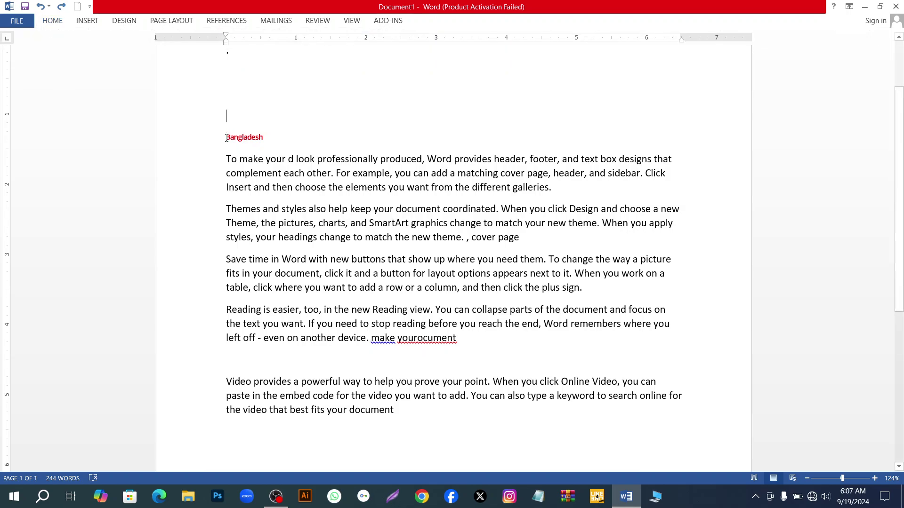
drag(227, 137, 266, 143)
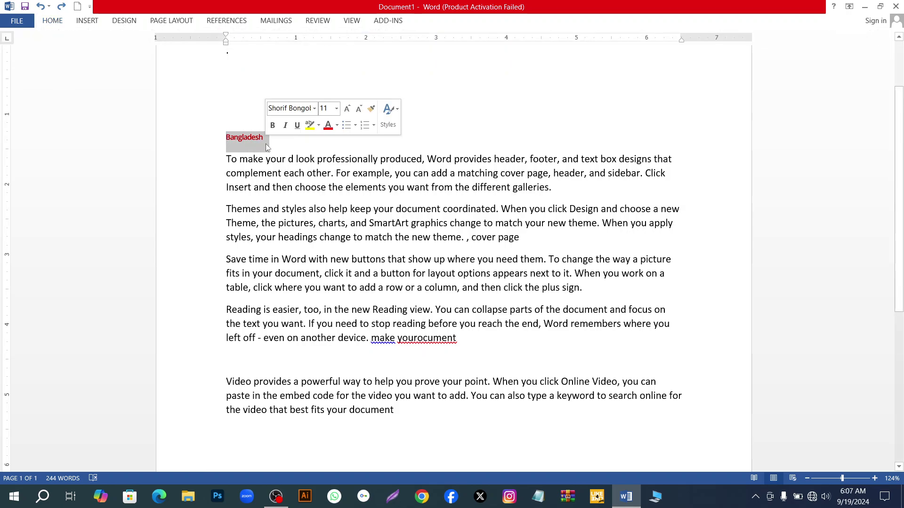
click(53, 21)
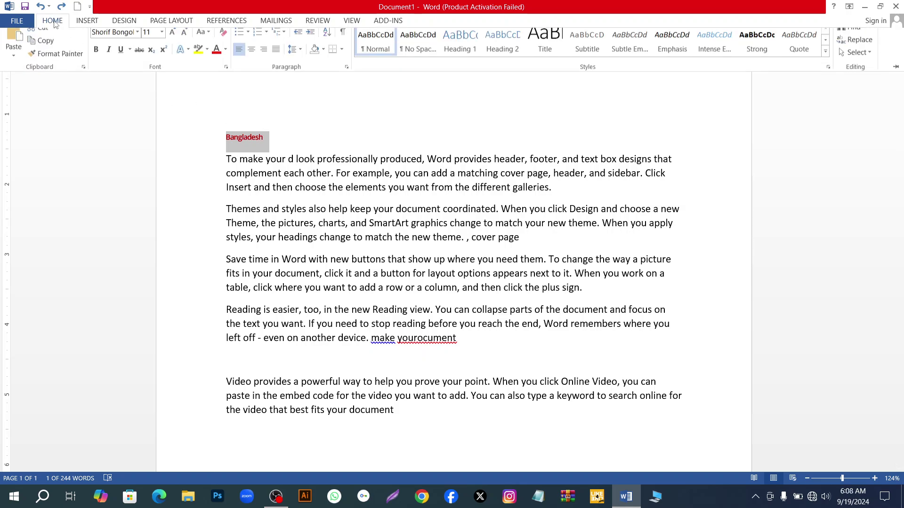
click(67, 63)
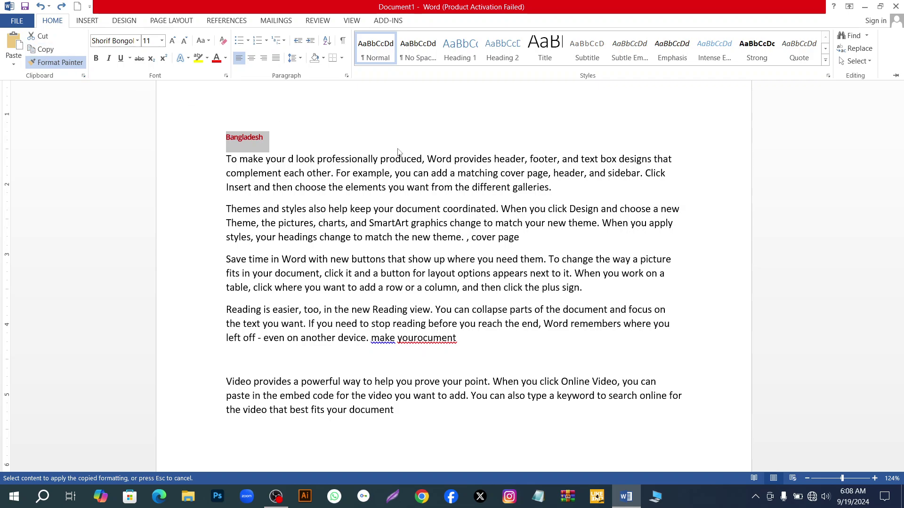
click(430, 158)
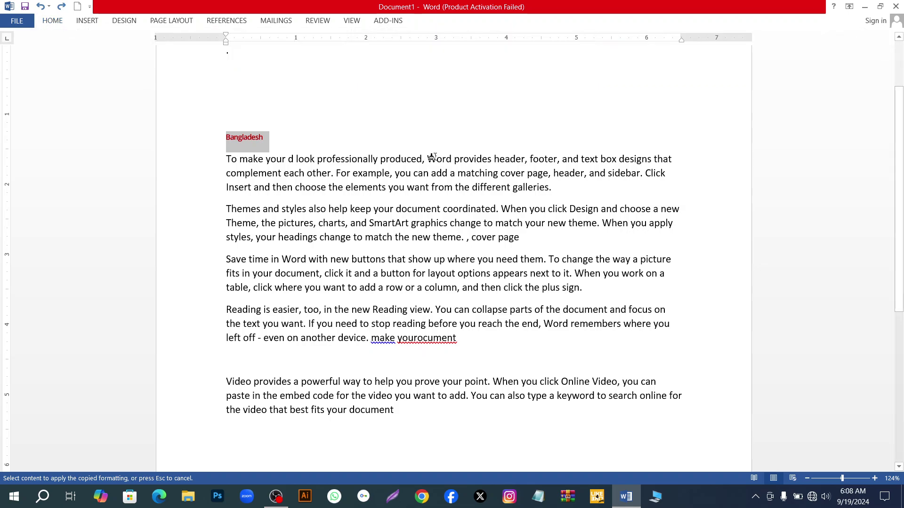
mouse_move(451, 159)
mouse_down()
mouse_move(418, 156)
mouse_move(470, 172)
mouse_move(498, 171)
mouse_move(422, 157)
mouse_move(542, 175)
mouse_move(438, 151)
mouse_move(451, 158)
mouse_move(431, 161)
mouse_up()
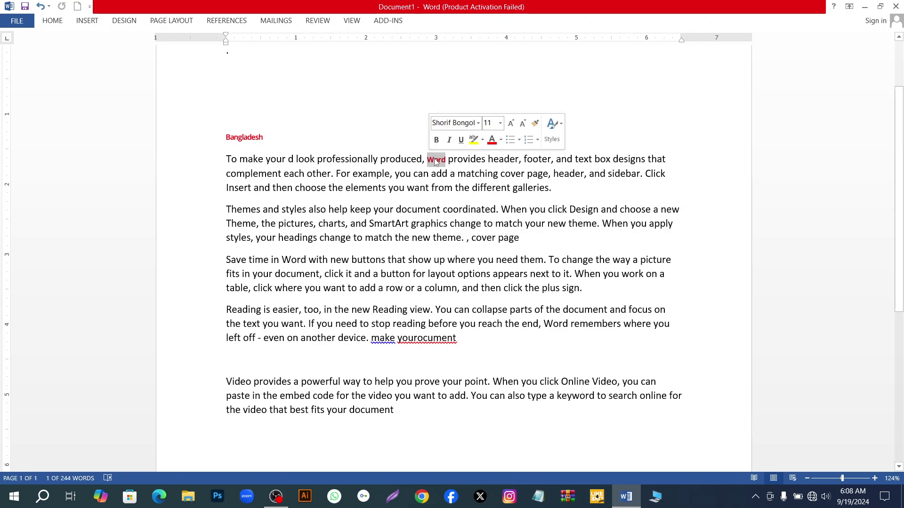
Turn on Format Painter for repeated use with the formatting of the red "Word" and apply it to the whole "Themes and styles" paragraph.
click(53, 21)
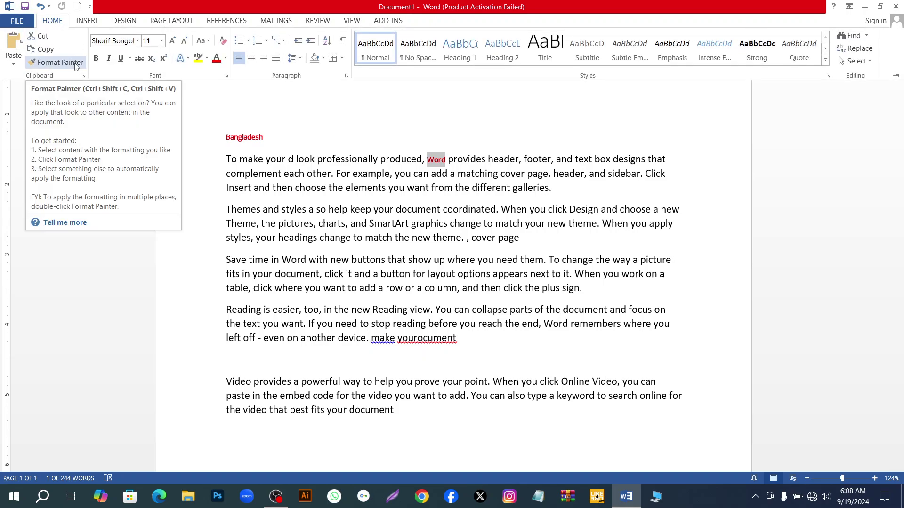
click(75, 65)
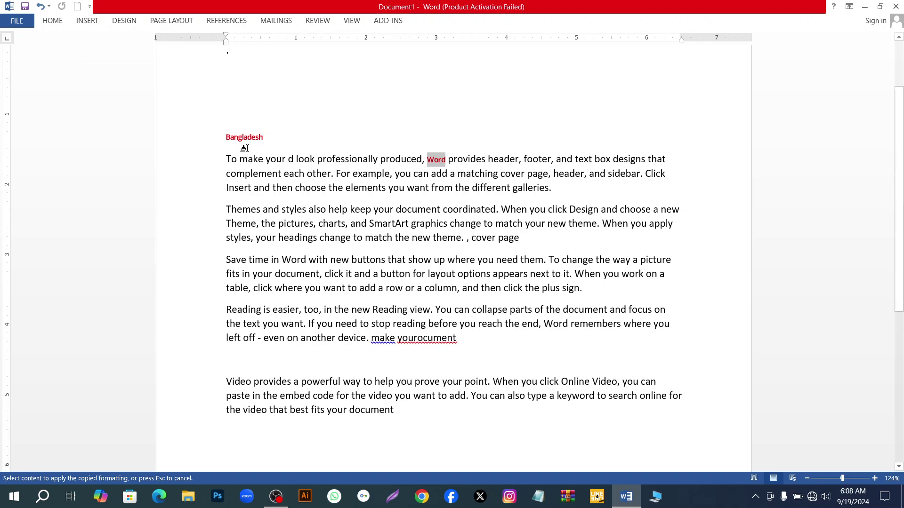
mouse_move(226, 209)
mouse_down()
mouse_move(356, 239)
mouse_move(514, 241)
mouse_up()
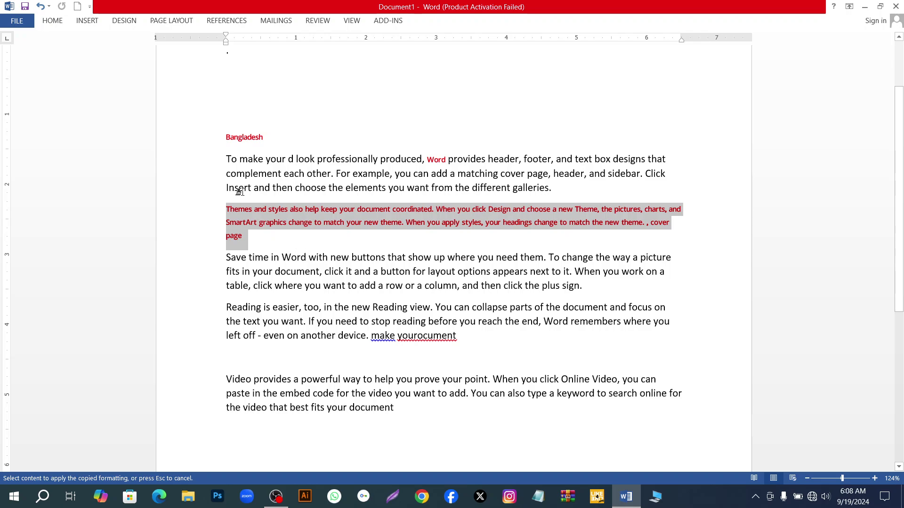
Apply the still active Format Painter formatting to the empty line directly above "Bangladesh" and place the cursor there.
click(53, 21)
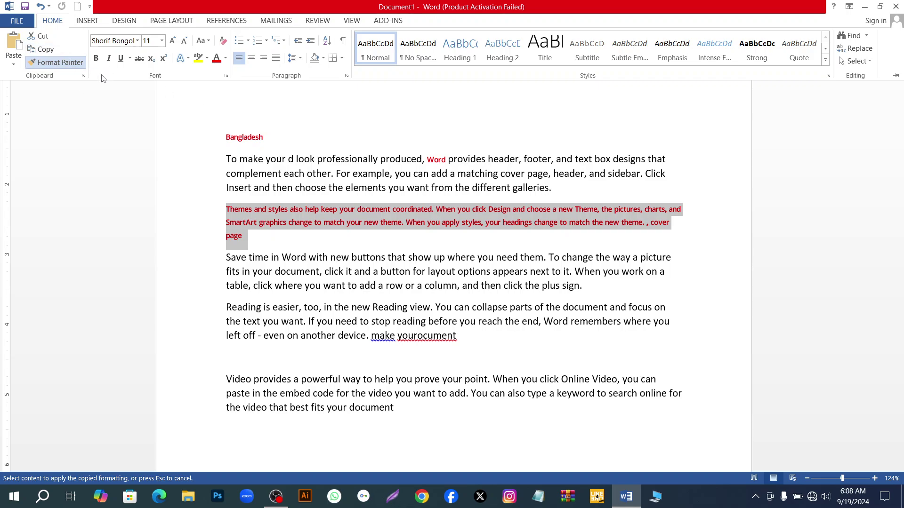
click(263, 137)
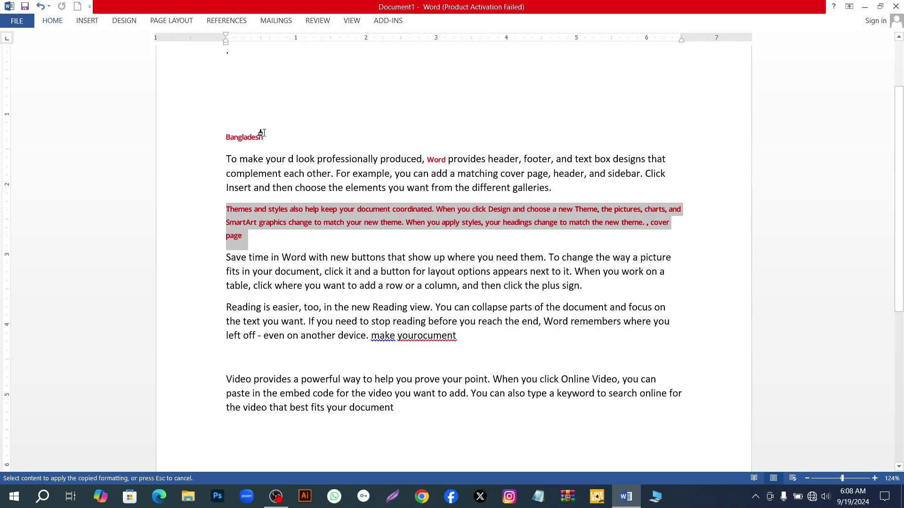
click(52, 20)
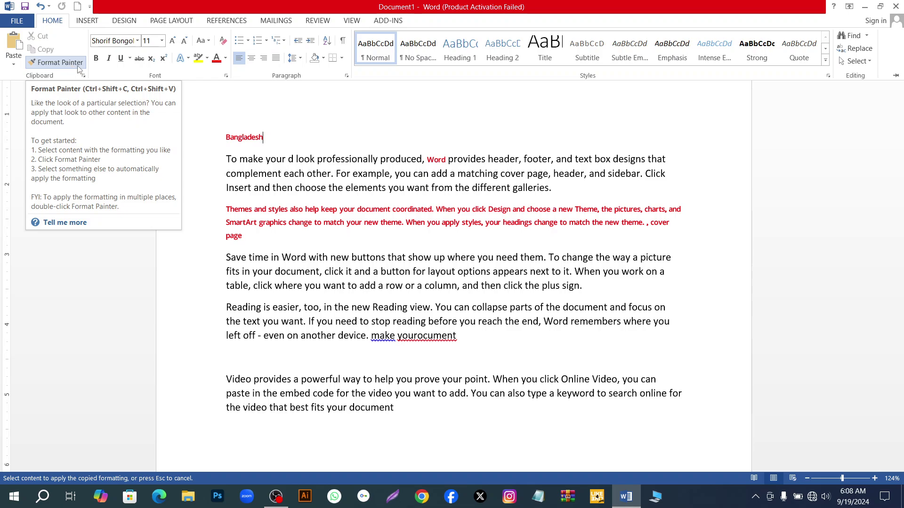
click(219, 130)
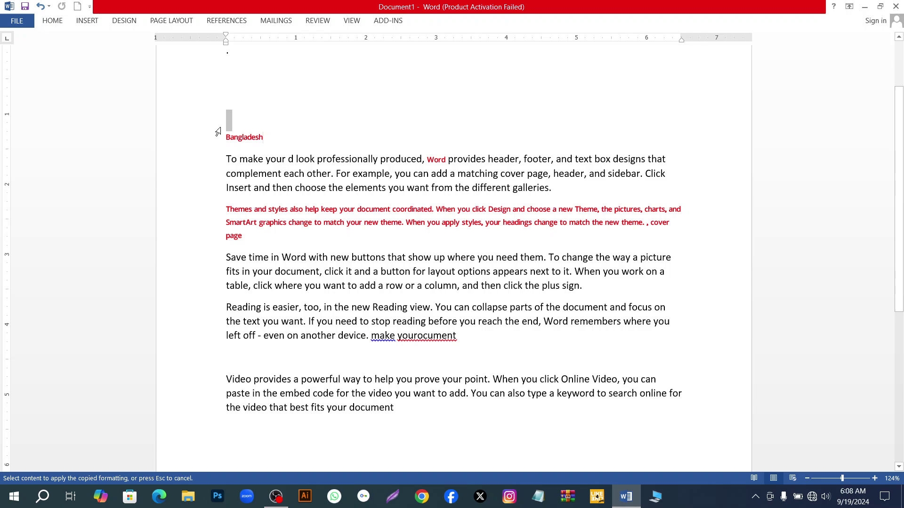
click(180, 106)
click(259, 115)
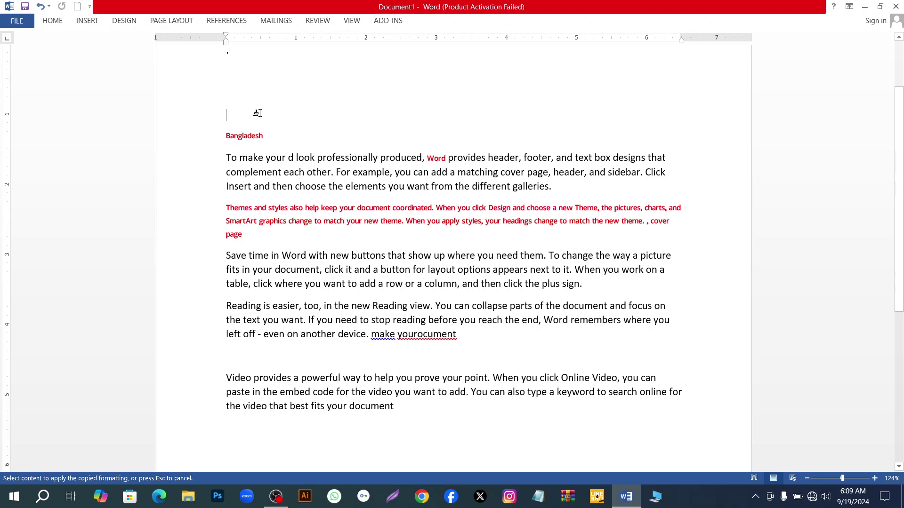
Turn off the repeated Format Painter, practise turning it on again from the empty line, and leave it off.
click(52, 20)
double_click(59, 64)
click(57, 22)
click(66, 63)
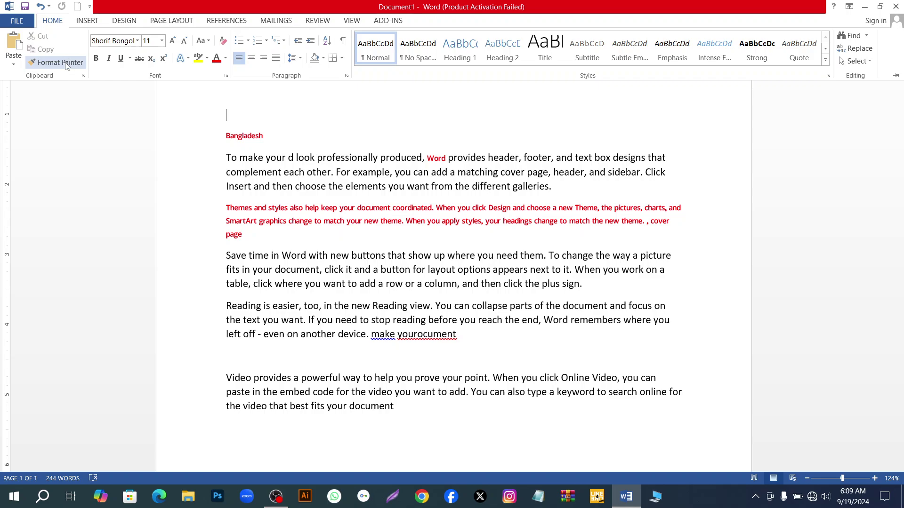
click(66, 63)
click(234, 119)
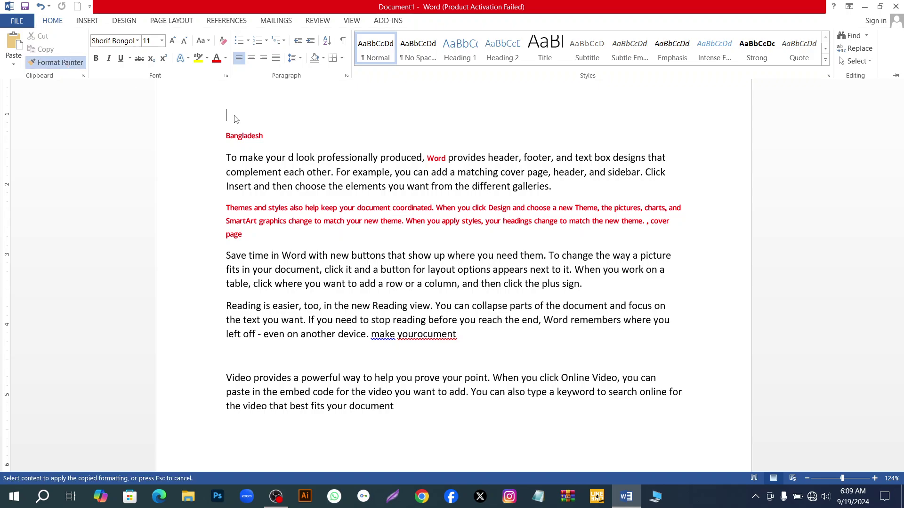
click(53, 20)
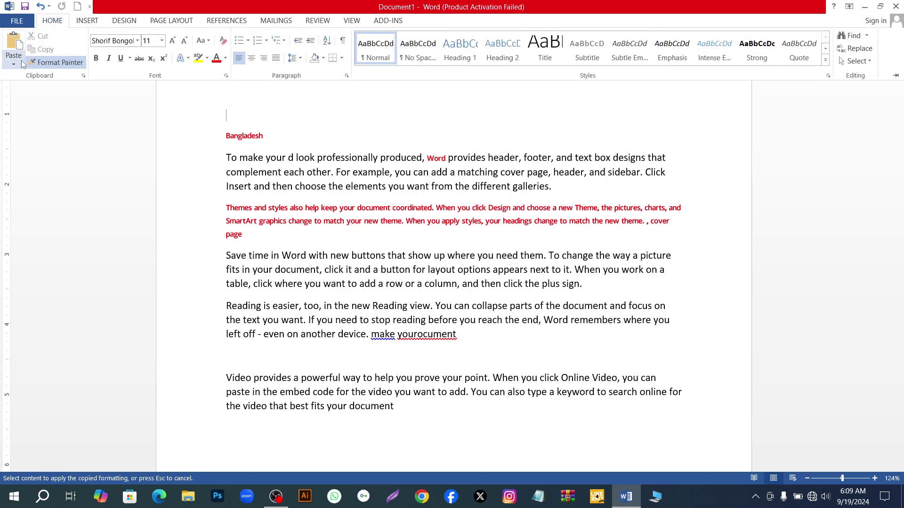
click(73, 64)
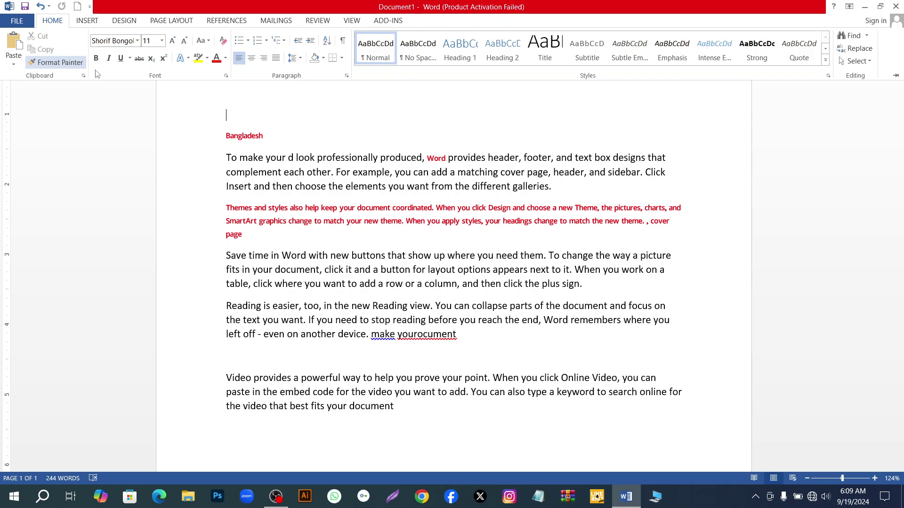
Enter "nnnn" on the empty line directly above "Bangladesh".
click(237, 116)
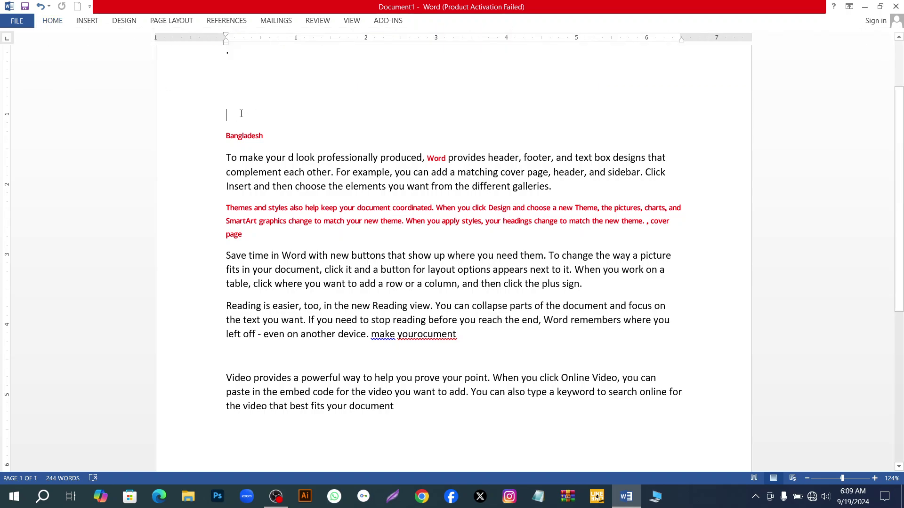
click(53, 20)
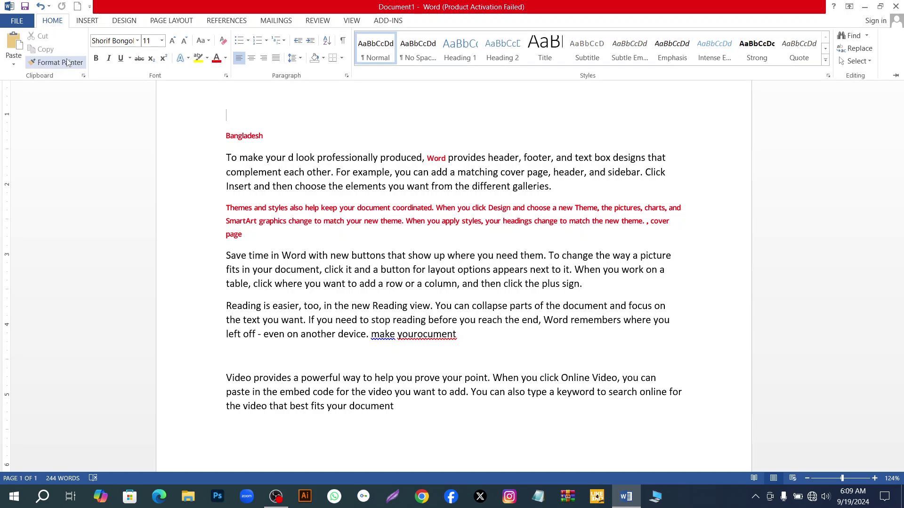
click(234, 119)
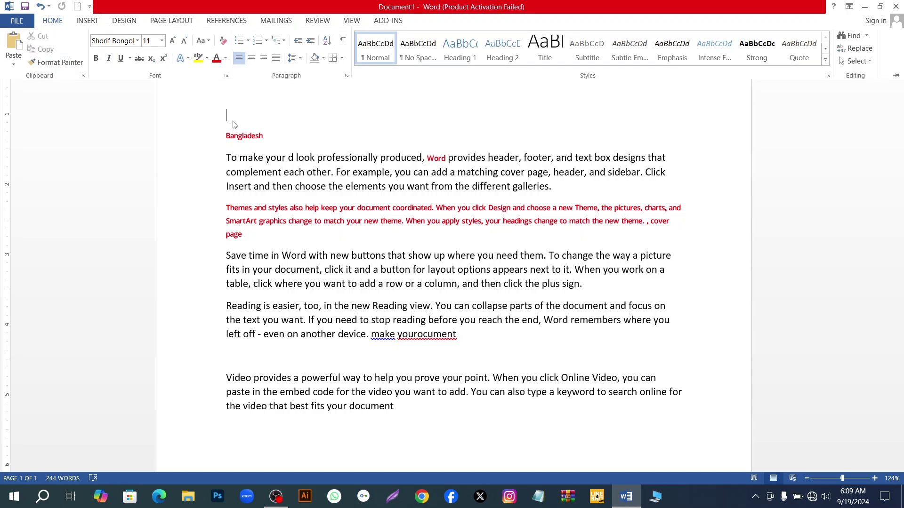
click(52, 20)
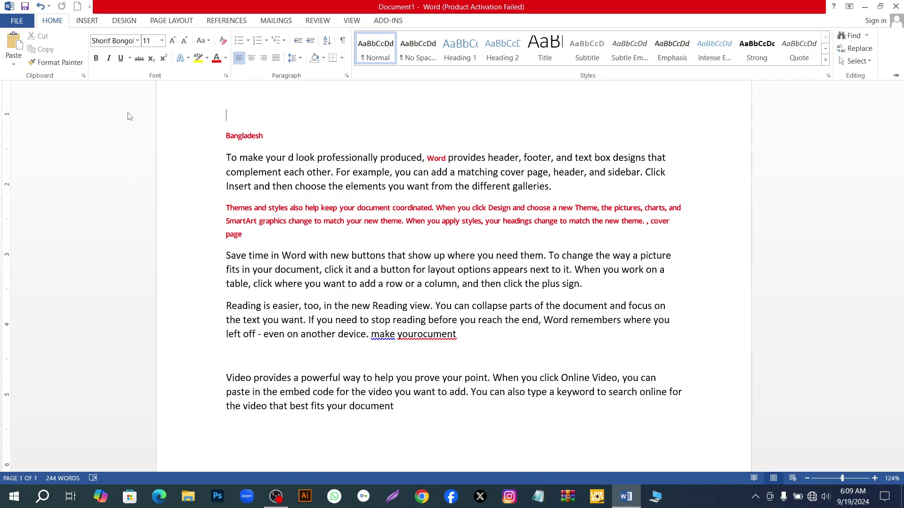
click(238, 123)
text(nnnn)
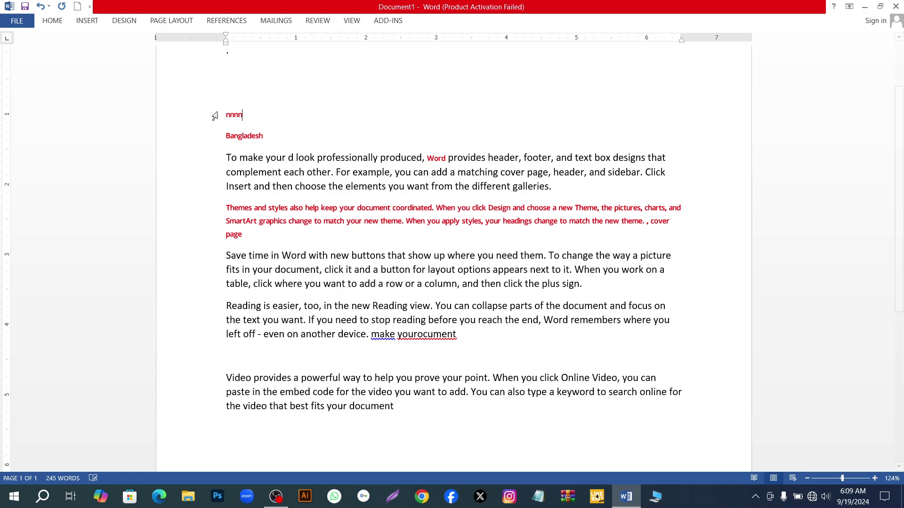
Open the Clipboard pane, clear all of its collected items and close it.
click(55, 19)
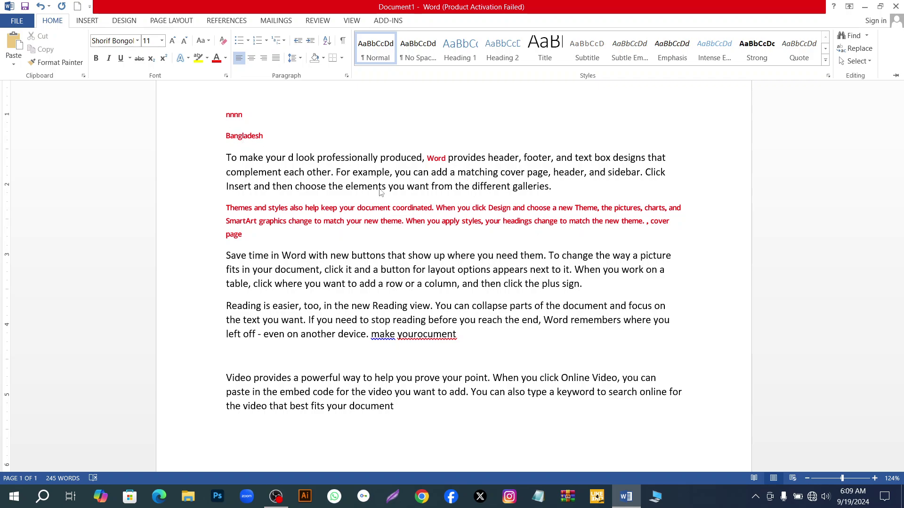
click(83, 77)
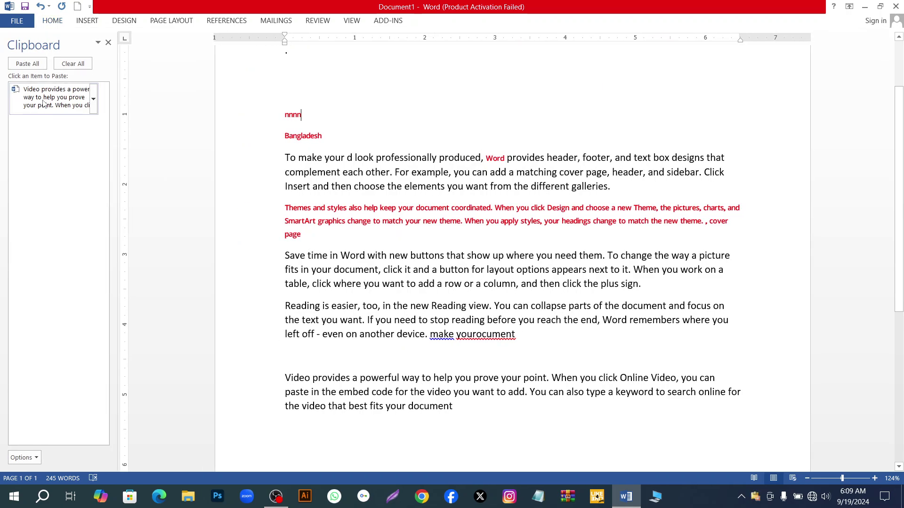
click(73, 64)
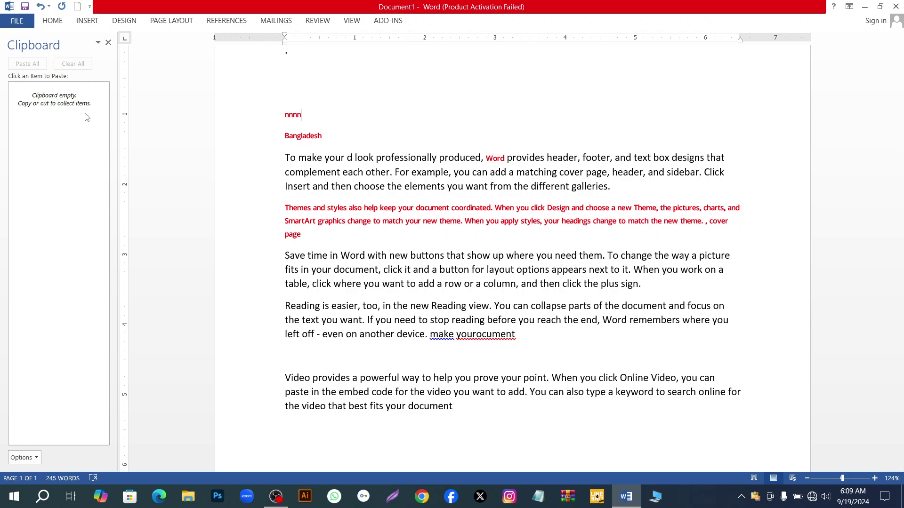
click(107, 43)
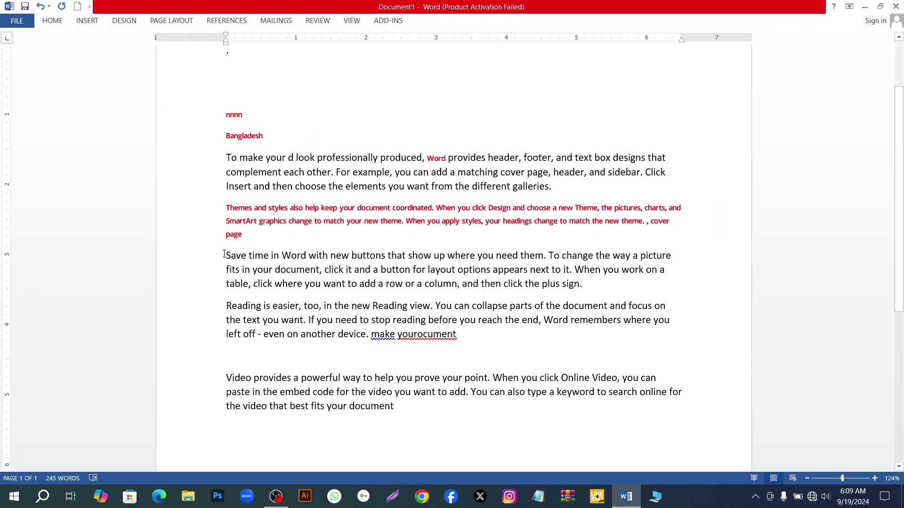
Cut "Save time in" from the start of its paragraph and open the Clipboard pane.
drag(226, 257, 278, 263)
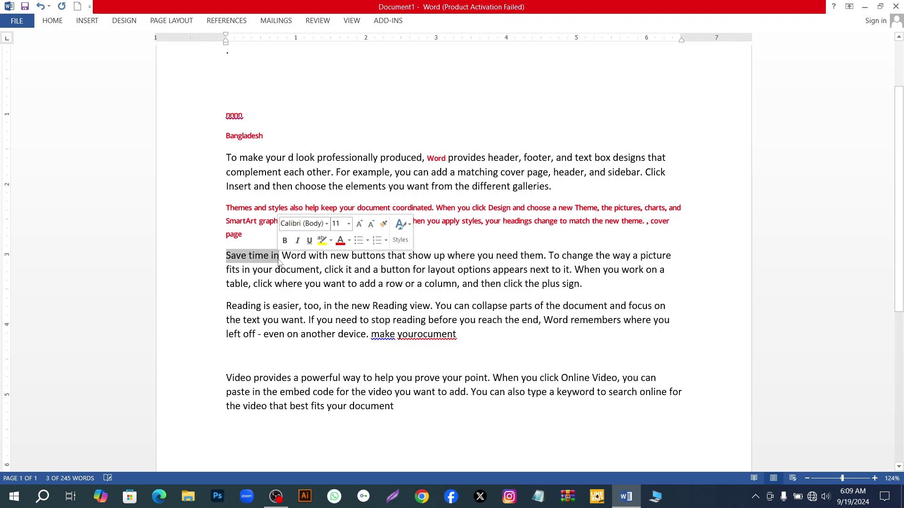
right_click(279, 263)
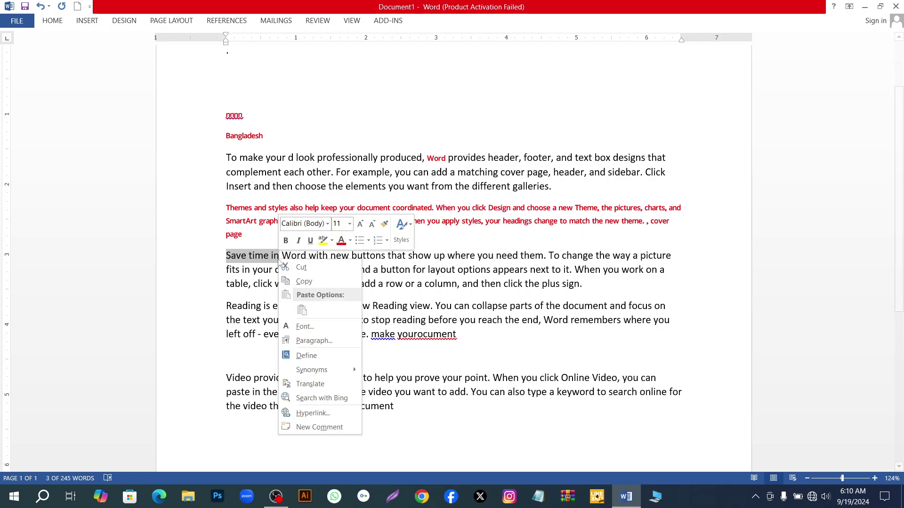
click(301, 267)
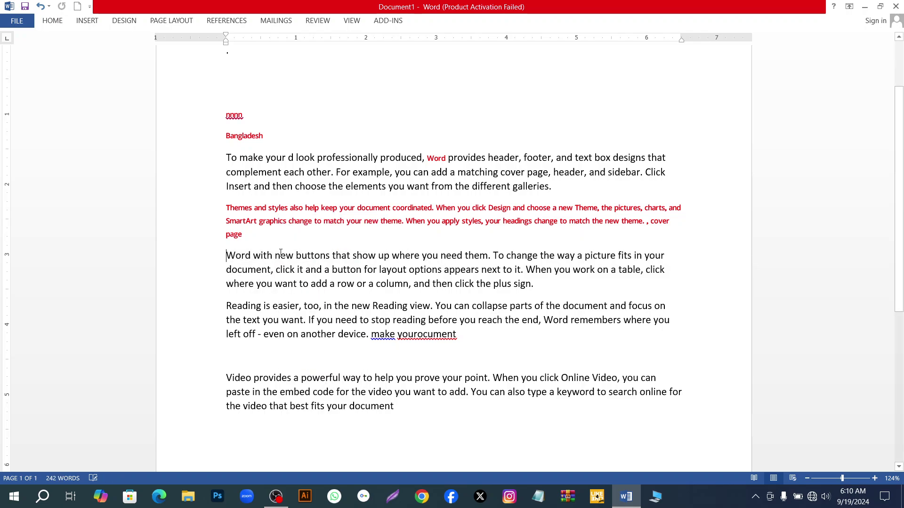
click(47, 24)
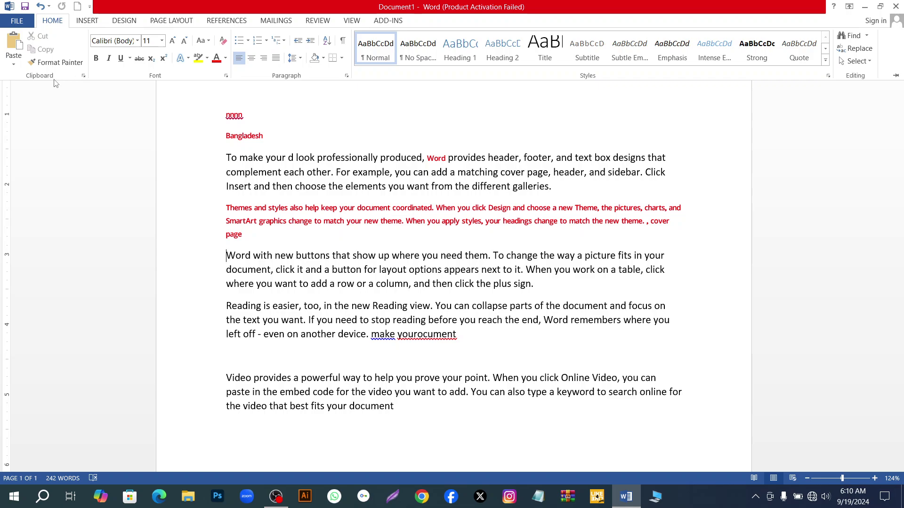
click(83, 77)
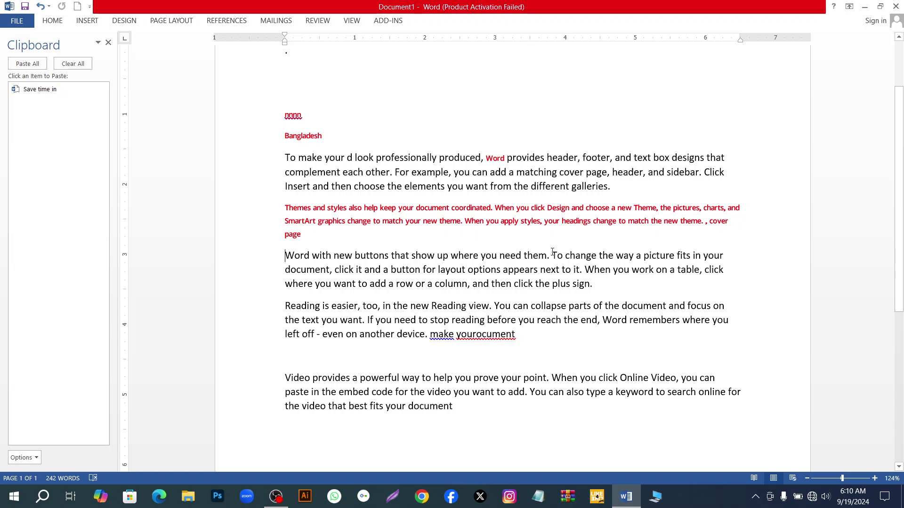
Collect two more clipboard items by copying "To change" and cutting the "Bangladesh" line.
drag(560, 253, 594, 258)
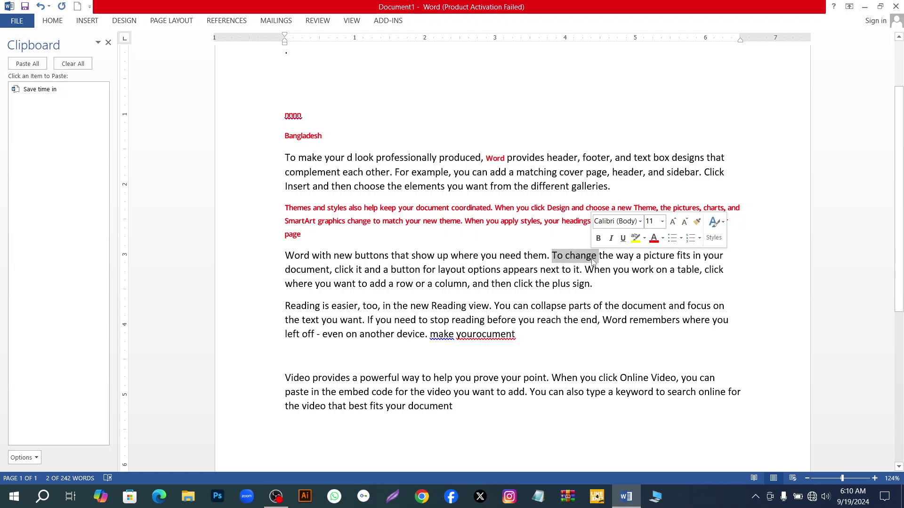
right_click(592, 263)
click(612, 276)
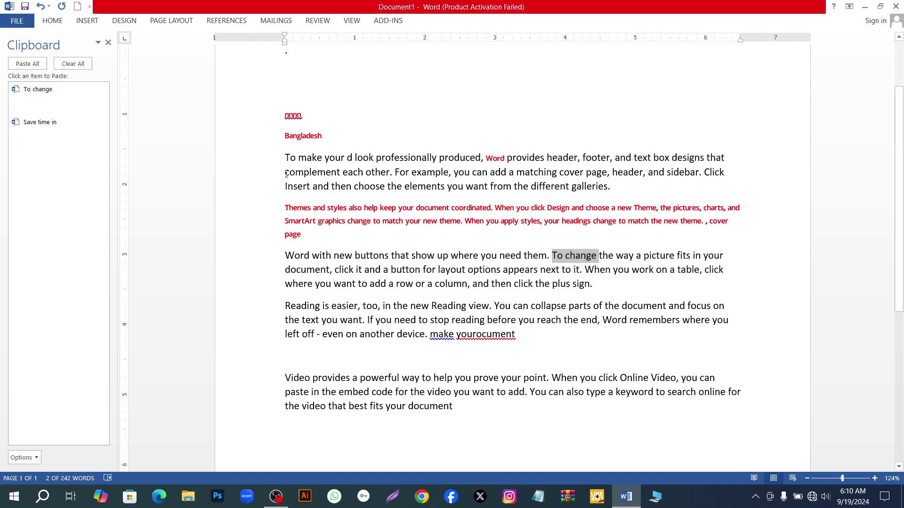
drag(286, 135, 323, 140)
right_click(323, 139)
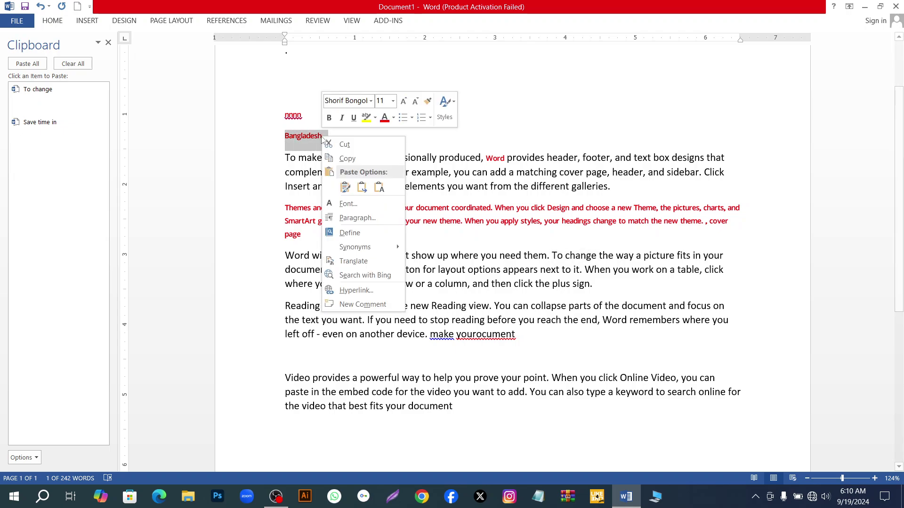
click(345, 144)
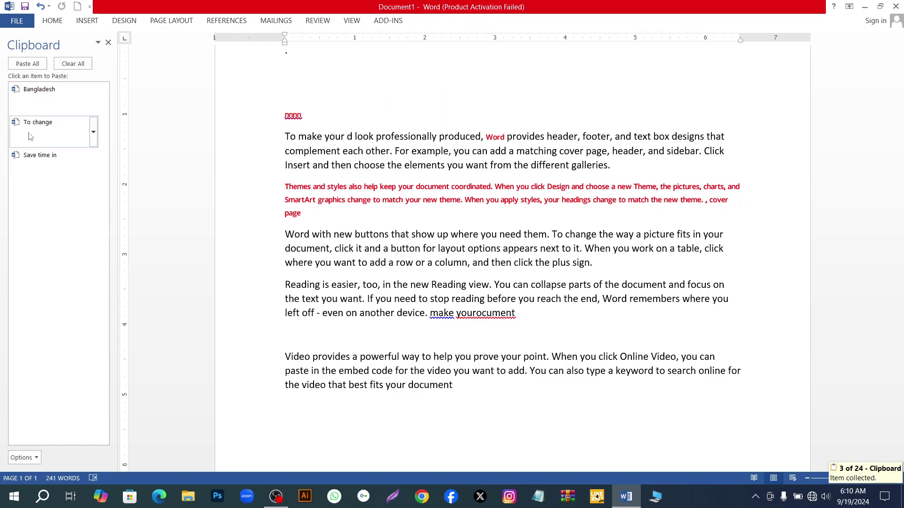
Add two line breaks after "make yourocument", paste "Bangladesh", "To change" and "Save time in" individually from the Clipboard pane, and paste all items together.
click(522, 314)
key(Return)
key(Return)
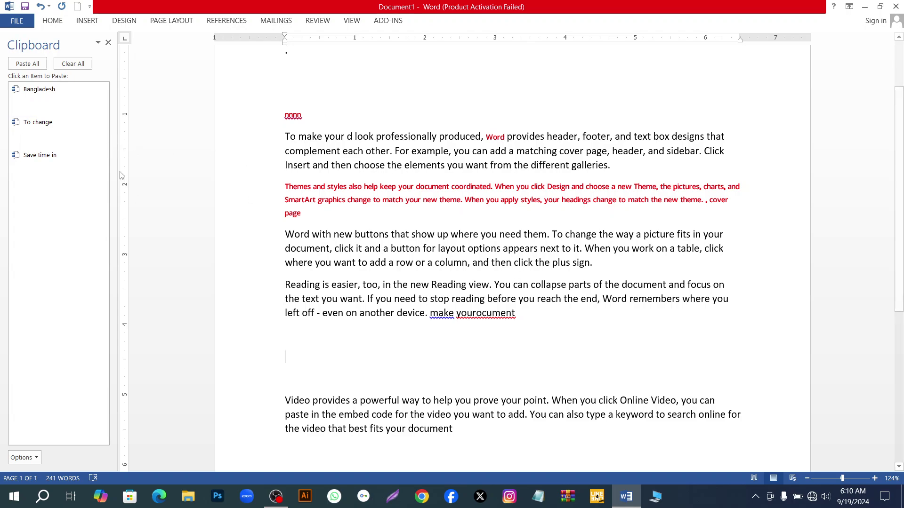
click(56, 101)
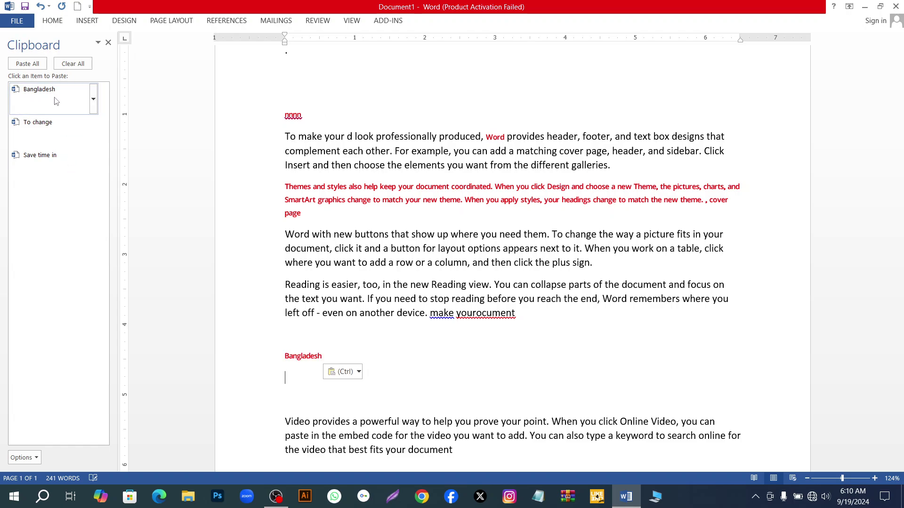
click(51, 134)
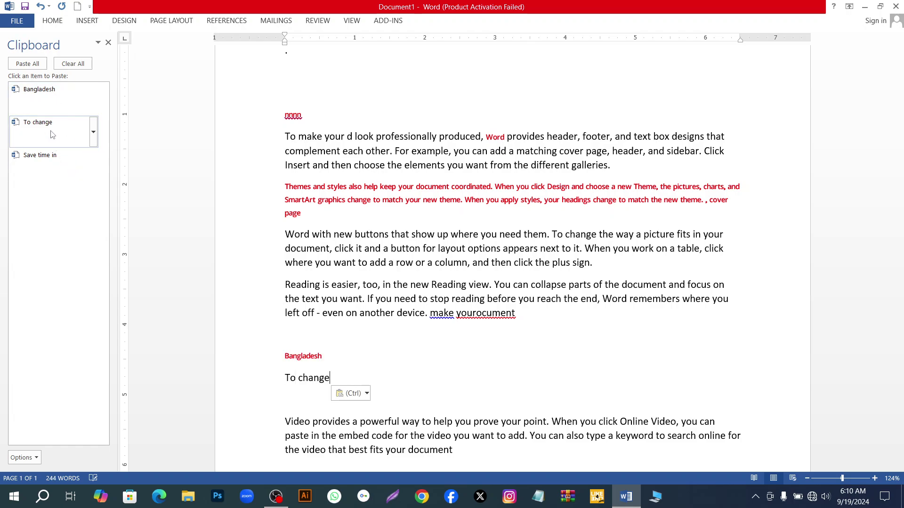
click(35, 159)
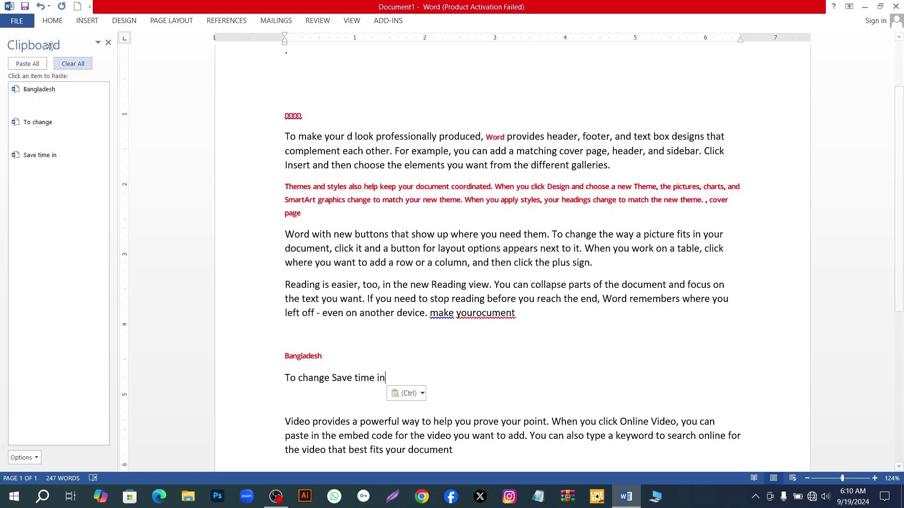
click(27, 64)
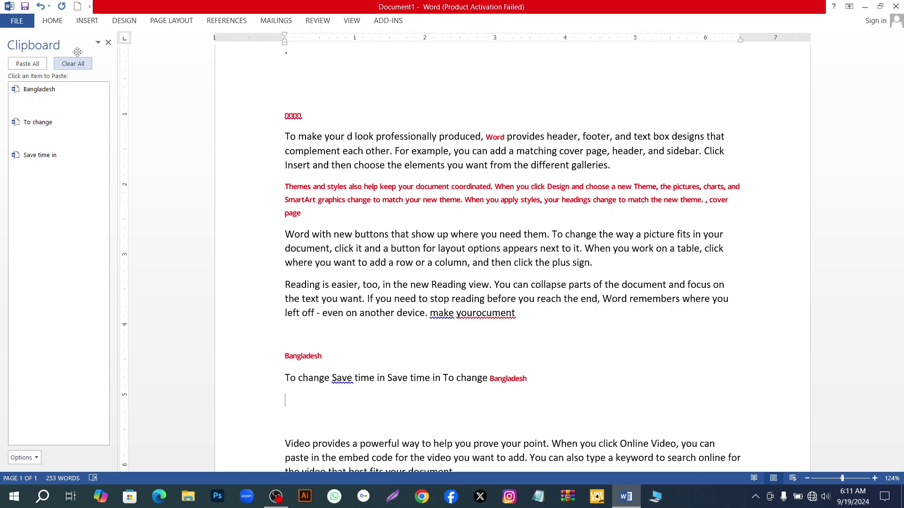
Make the Clipboard pane narrower with its Size option.
click(98, 42)
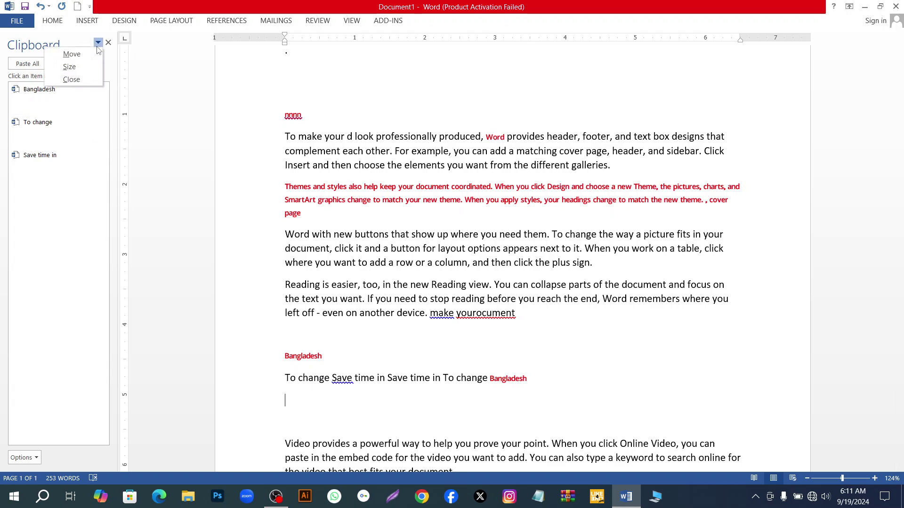
click(78, 71)
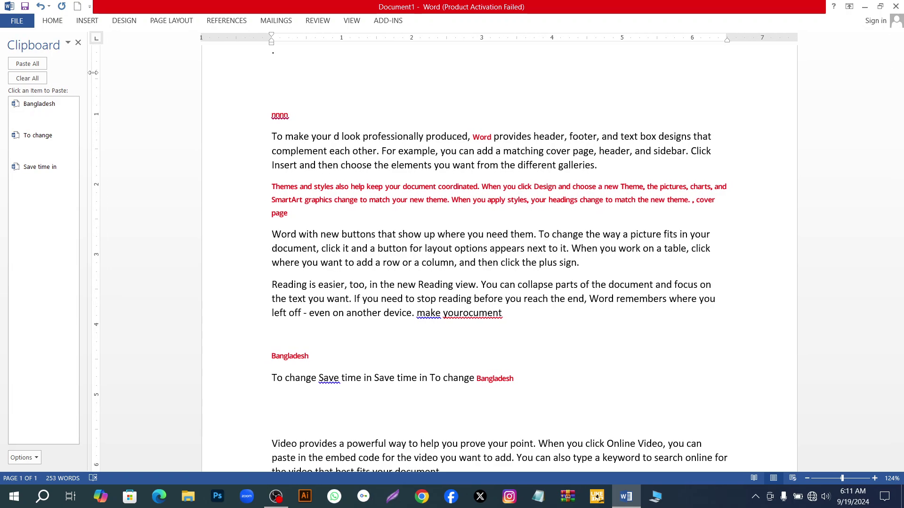
click(93, 56)
Use the Move option to undock the Clipboard pane as a floating pane beside the page, and close it.
click(74, 44)
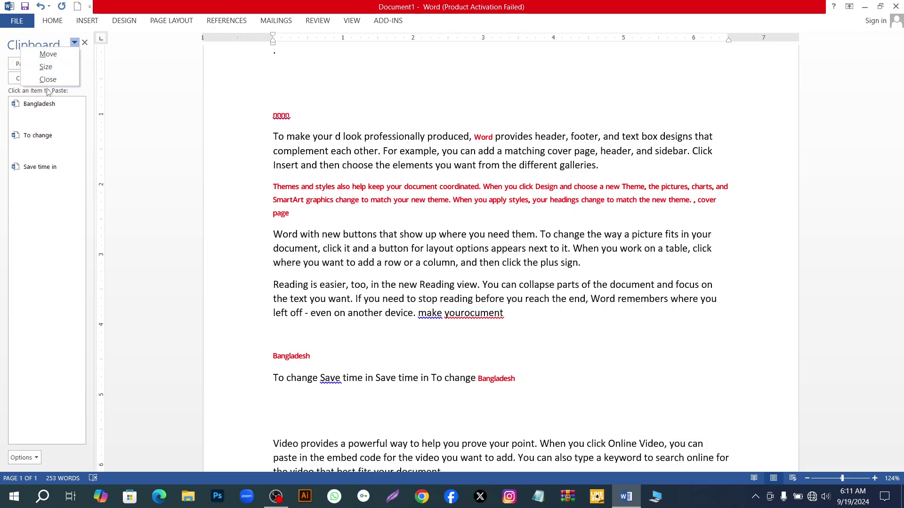
click(56, 57)
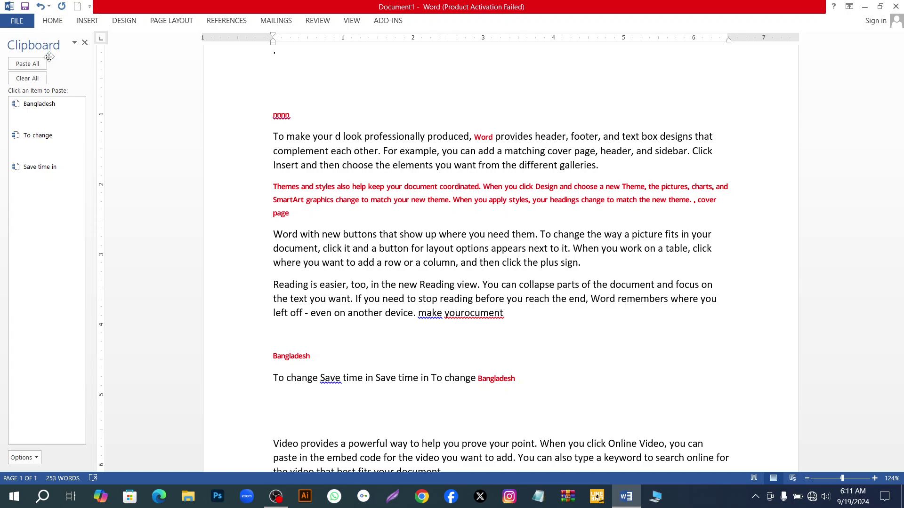
mouse_move(74, 81)
mouse_down()
mouse_move(800, 36)
mouse_move(825, 58)
mouse_move(241, 116)
mouse_move(58, 41)
mouse_move(82, 89)
mouse_up()
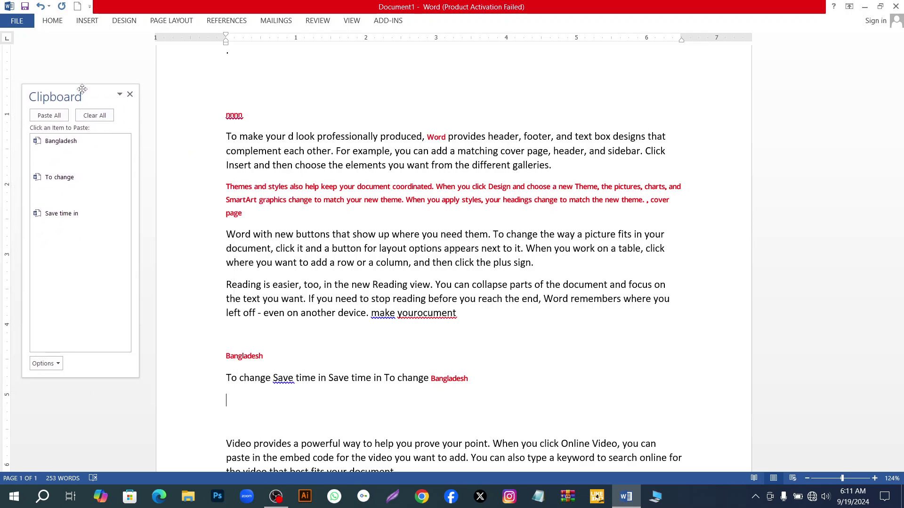
click(119, 94)
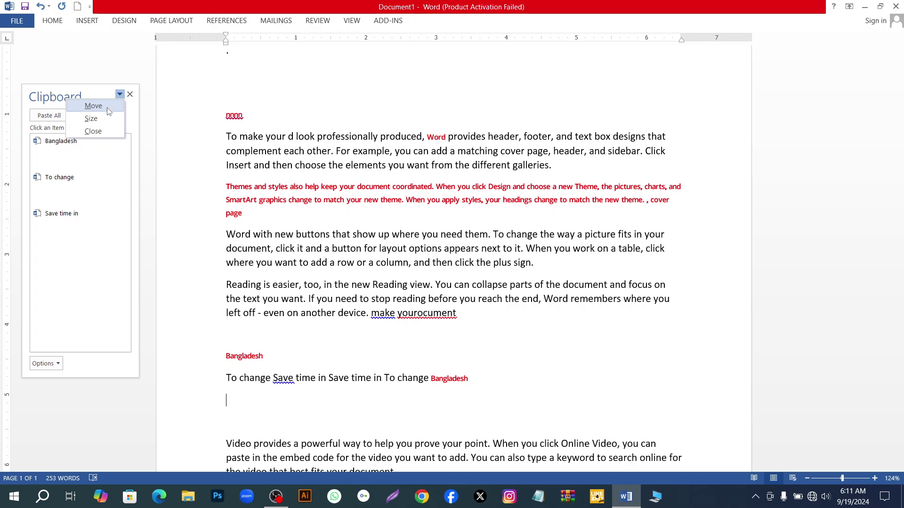
click(93, 132)
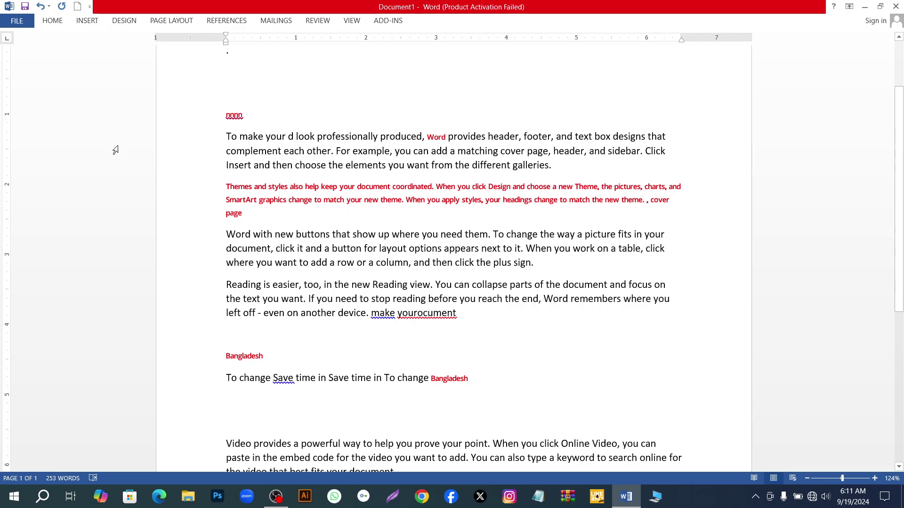
Examine the font, style, size and effects settings in the Font dialog, and close it without changes.
click(52, 21)
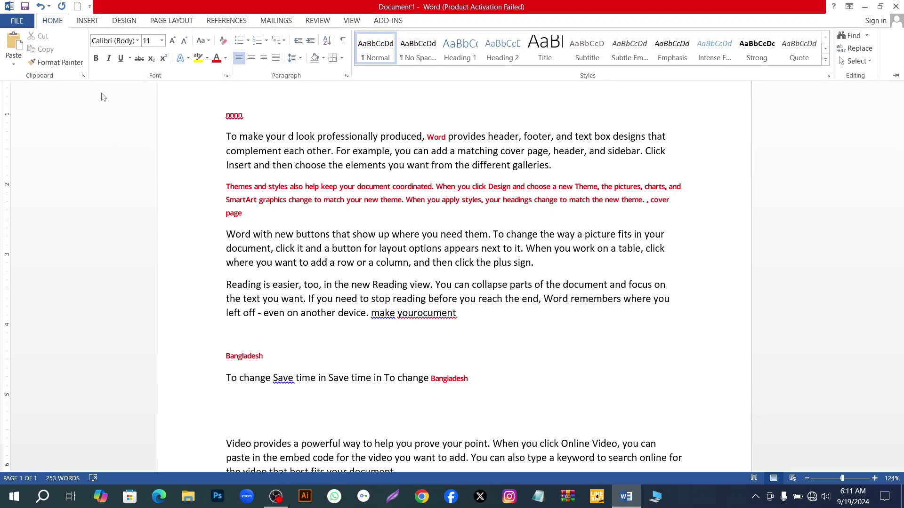
click(226, 75)
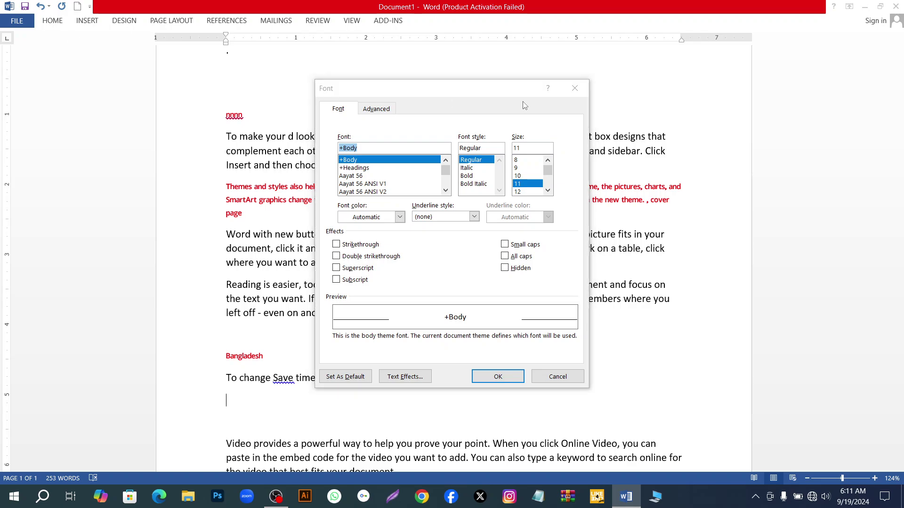
click(575, 88)
click(53, 20)
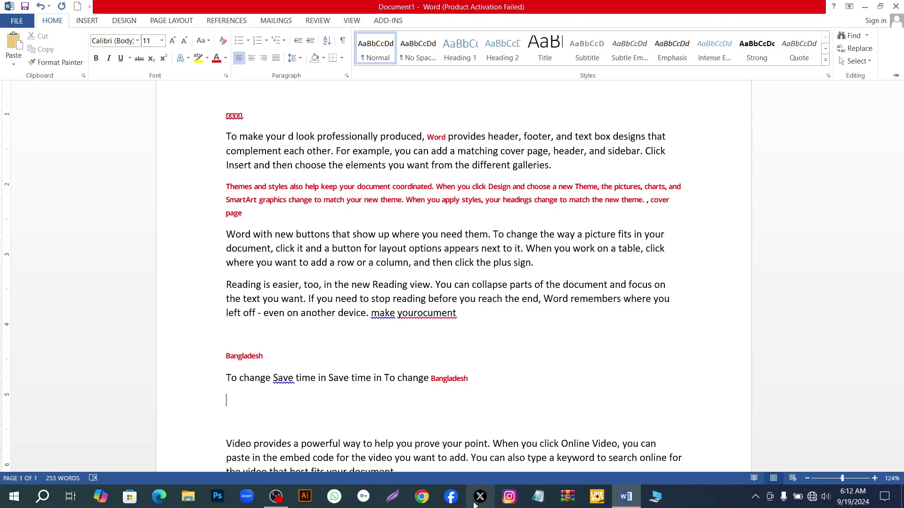
Close Document1 without saving its changes.
click(894, 7)
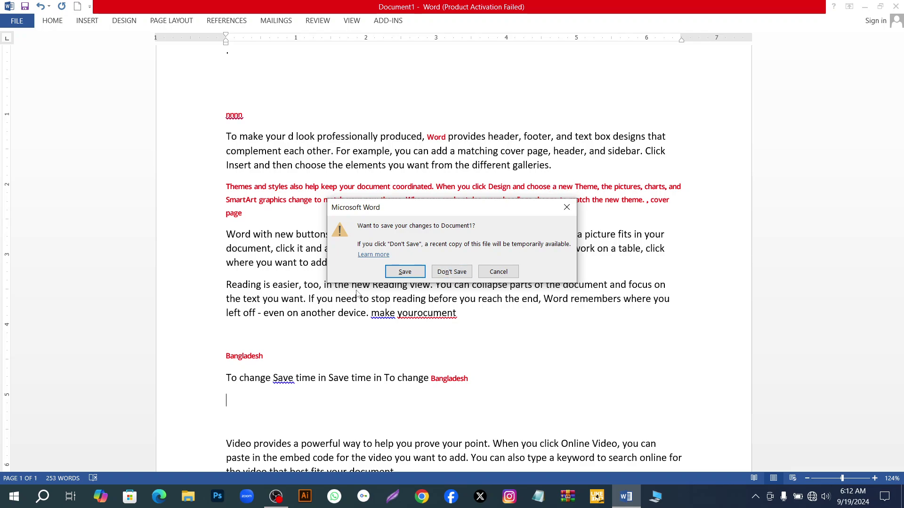
click(499, 272)
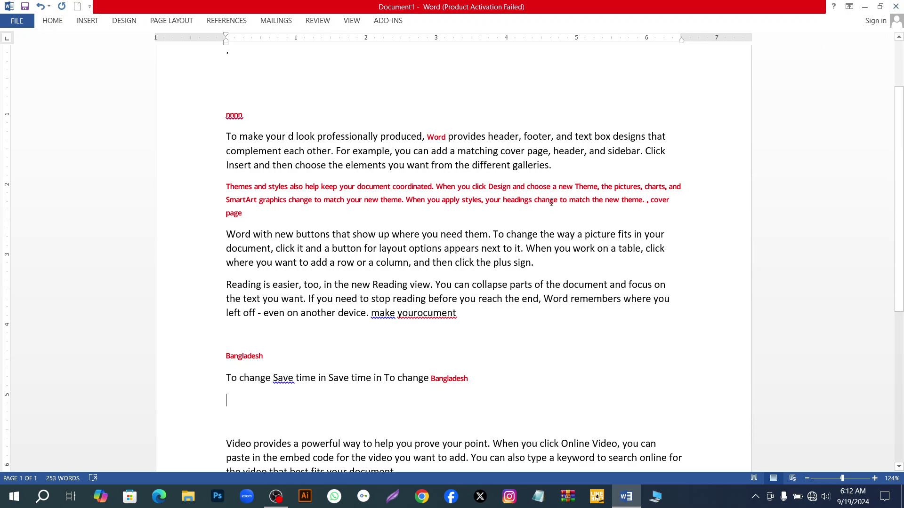
click(897, 6)
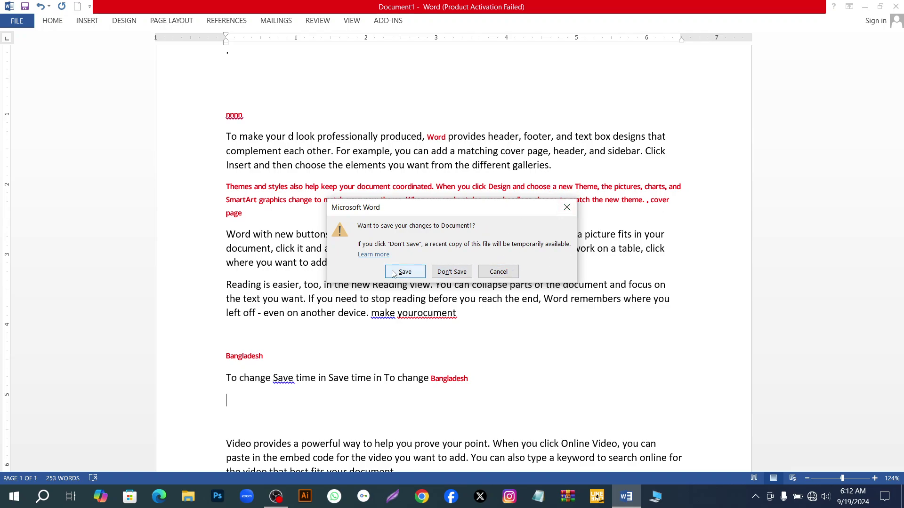
click(455, 272)
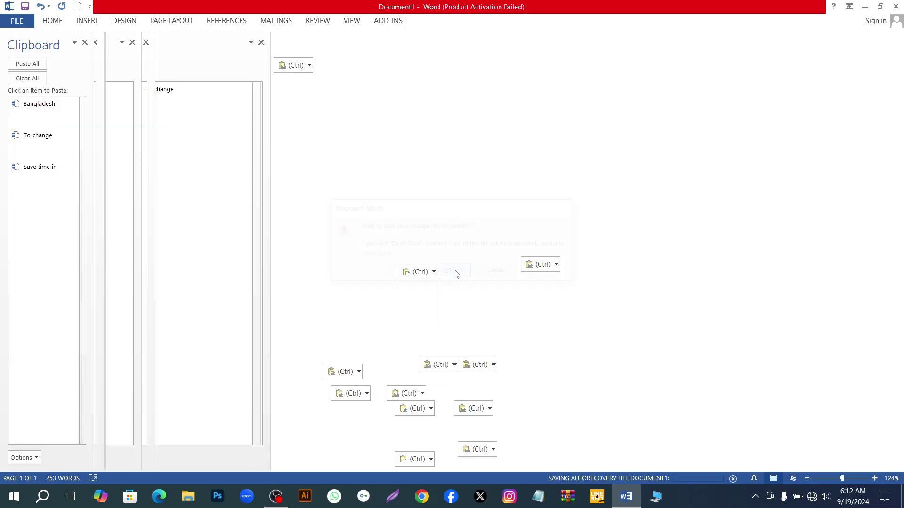
Refresh the desktop and switch to OBS Studio.
right_click(513, 368)
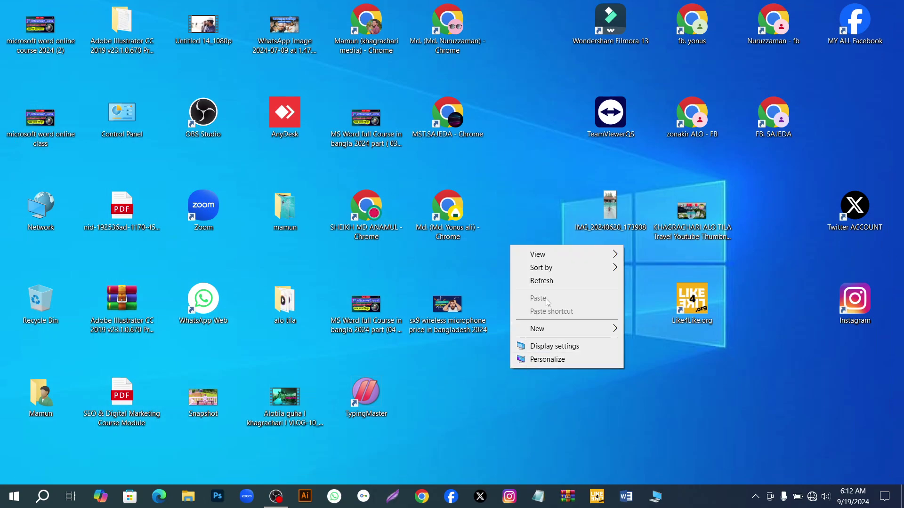
click(549, 282)
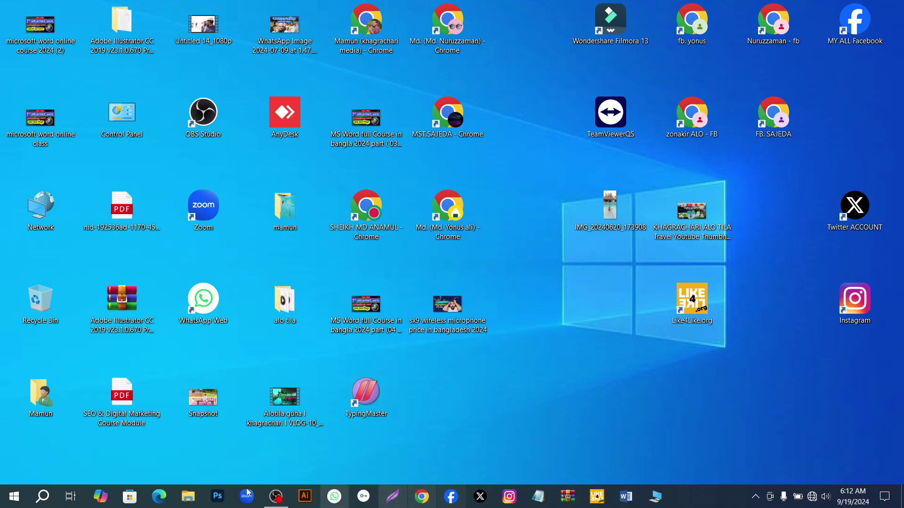
click(277, 496)
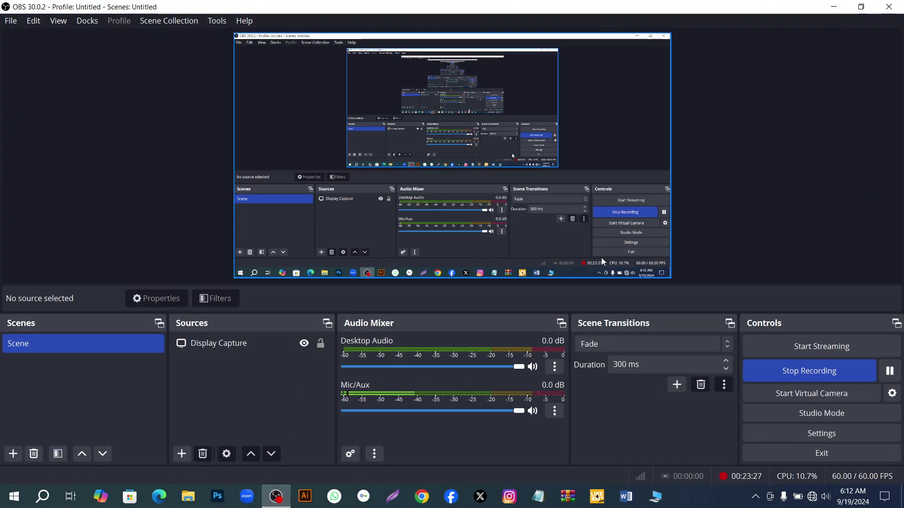